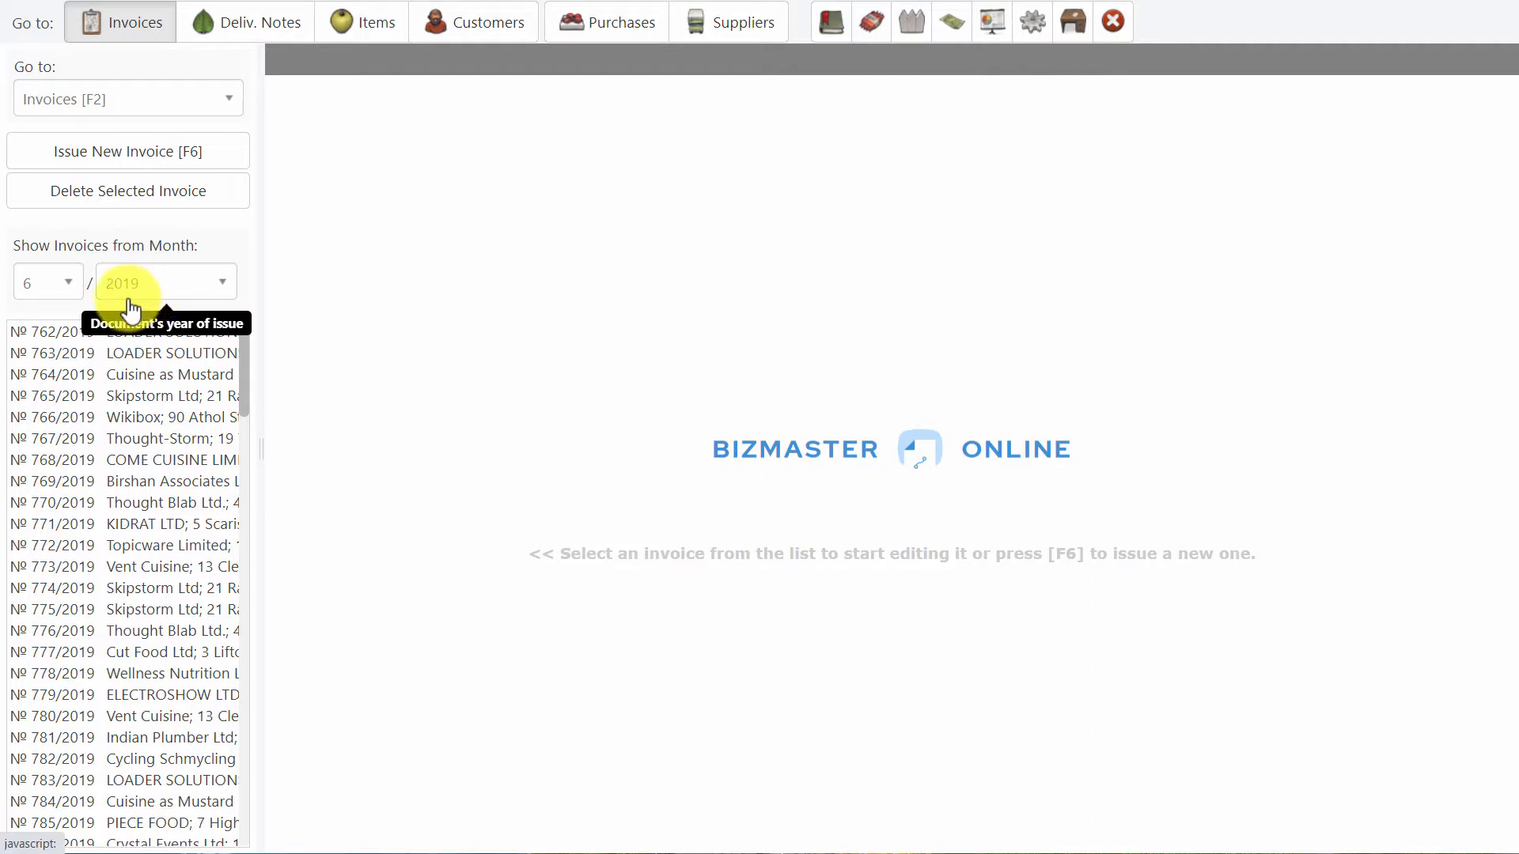
Filter the invoice list to show documents from month 8 of 2020.
click(49, 293)
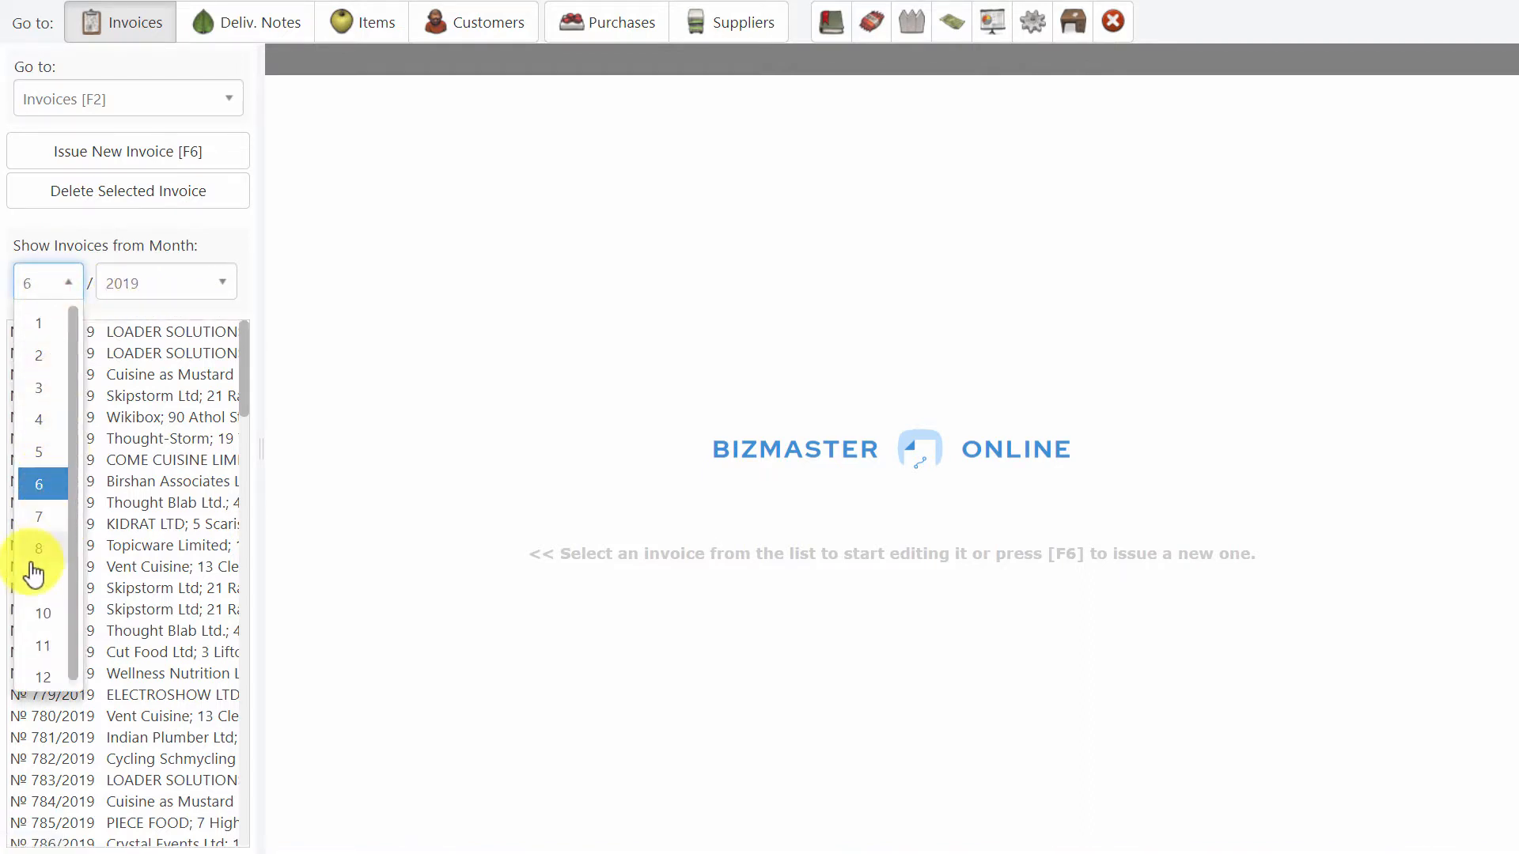
click(32, 561)
click(163, 279)
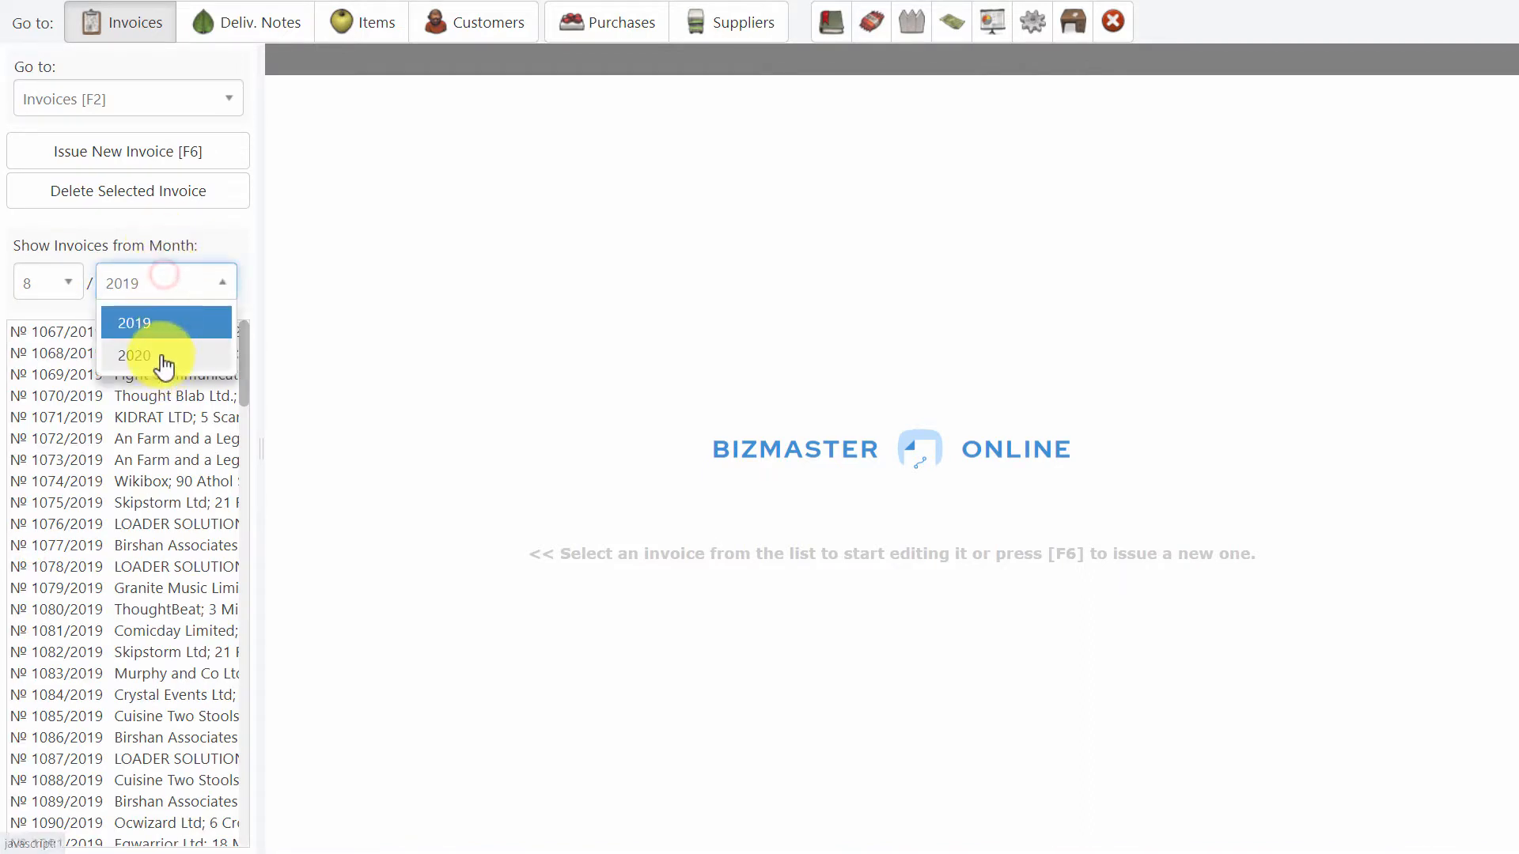
click(135, 356)
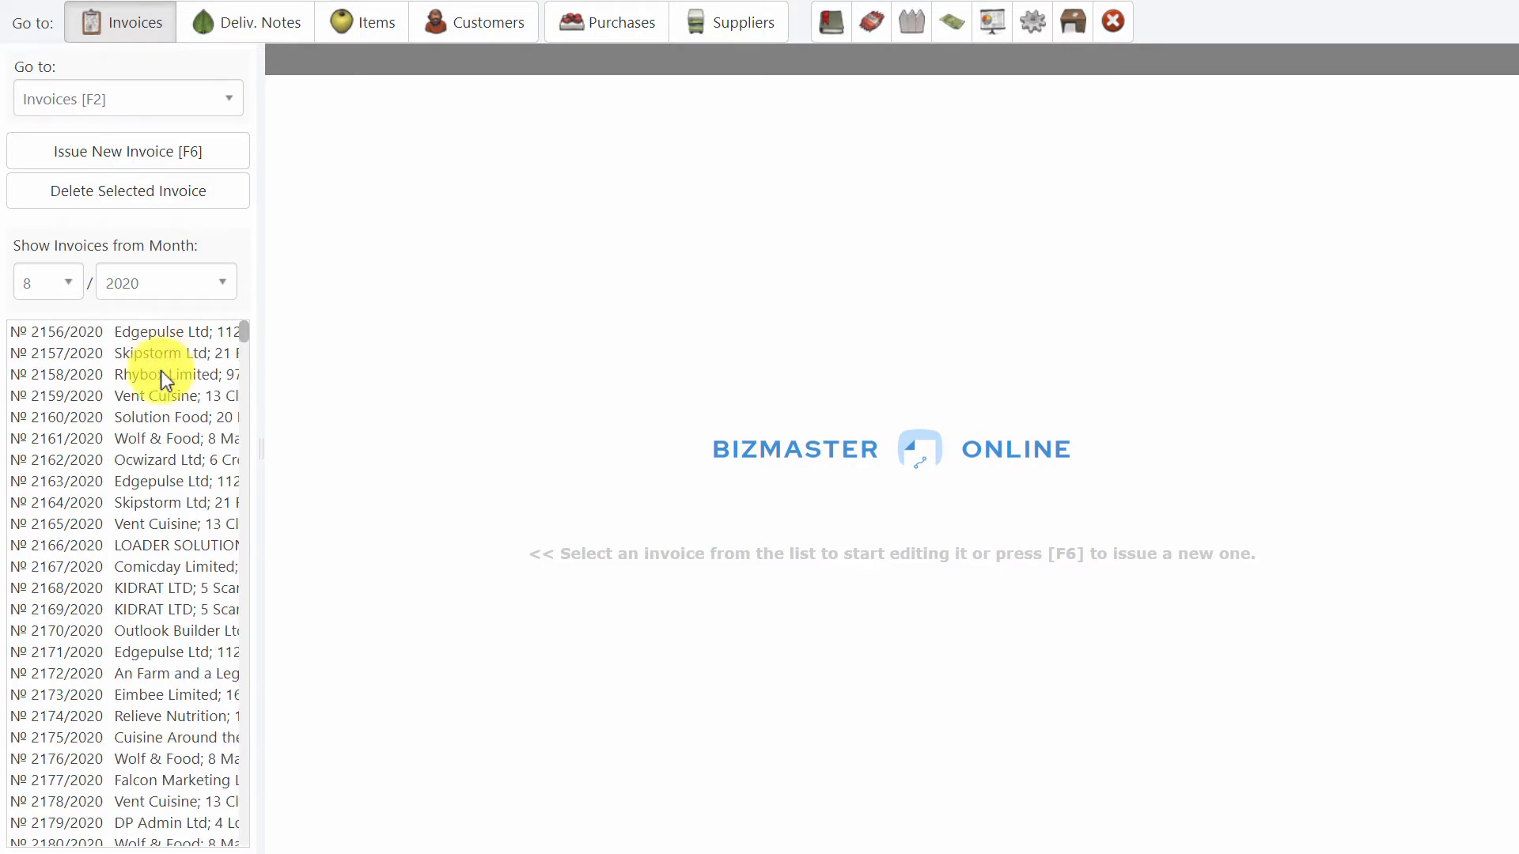
Widen the invoice list so full customer names fit, and open invoice 2514/2020 for Wolf & Food.
scroll(143, 492, down, 15)
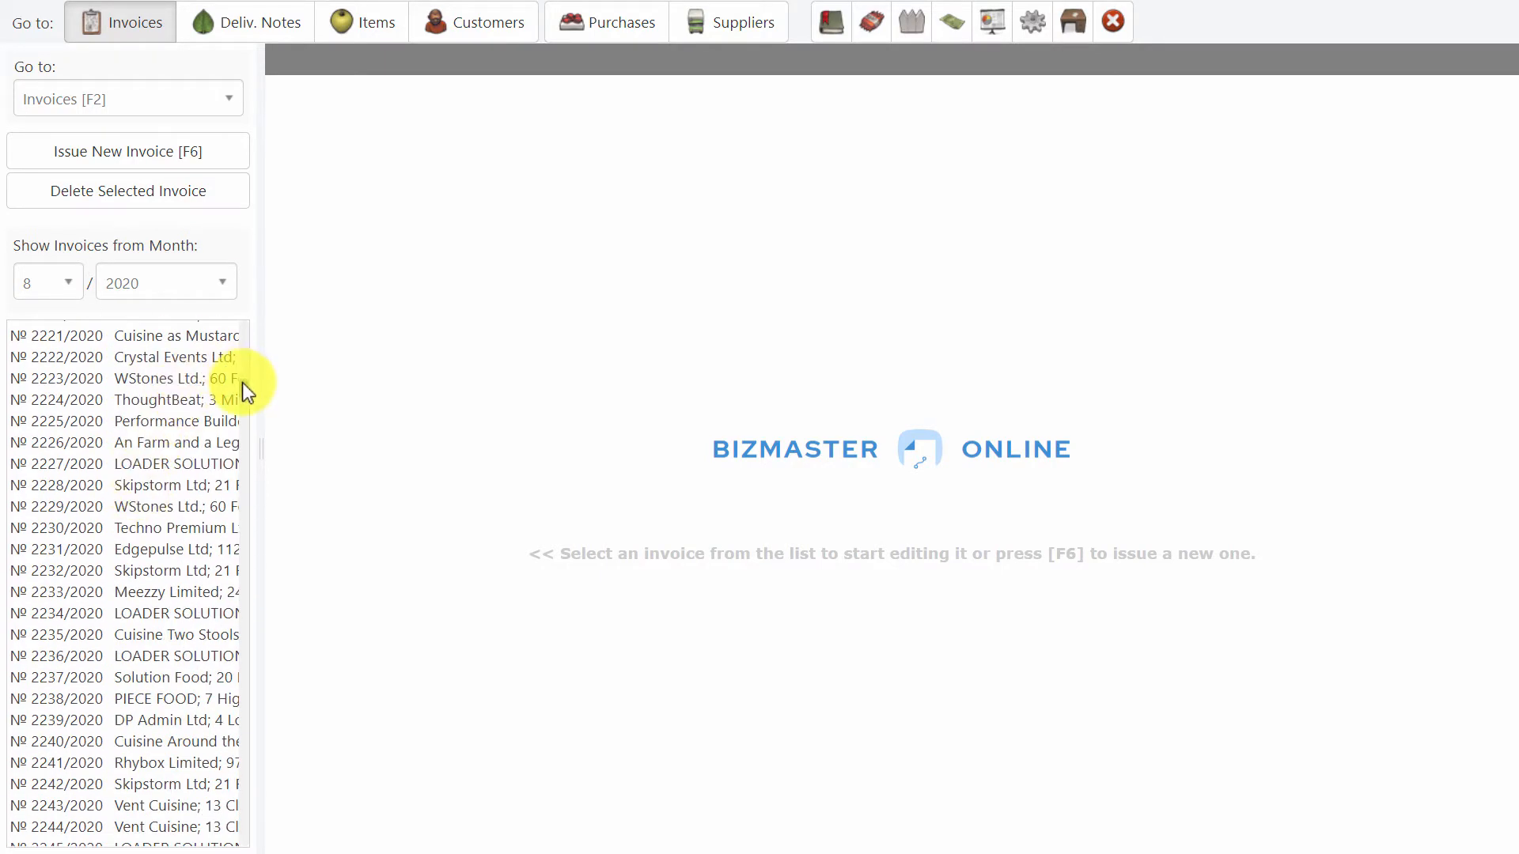
drag(244, 386, 232, 652)
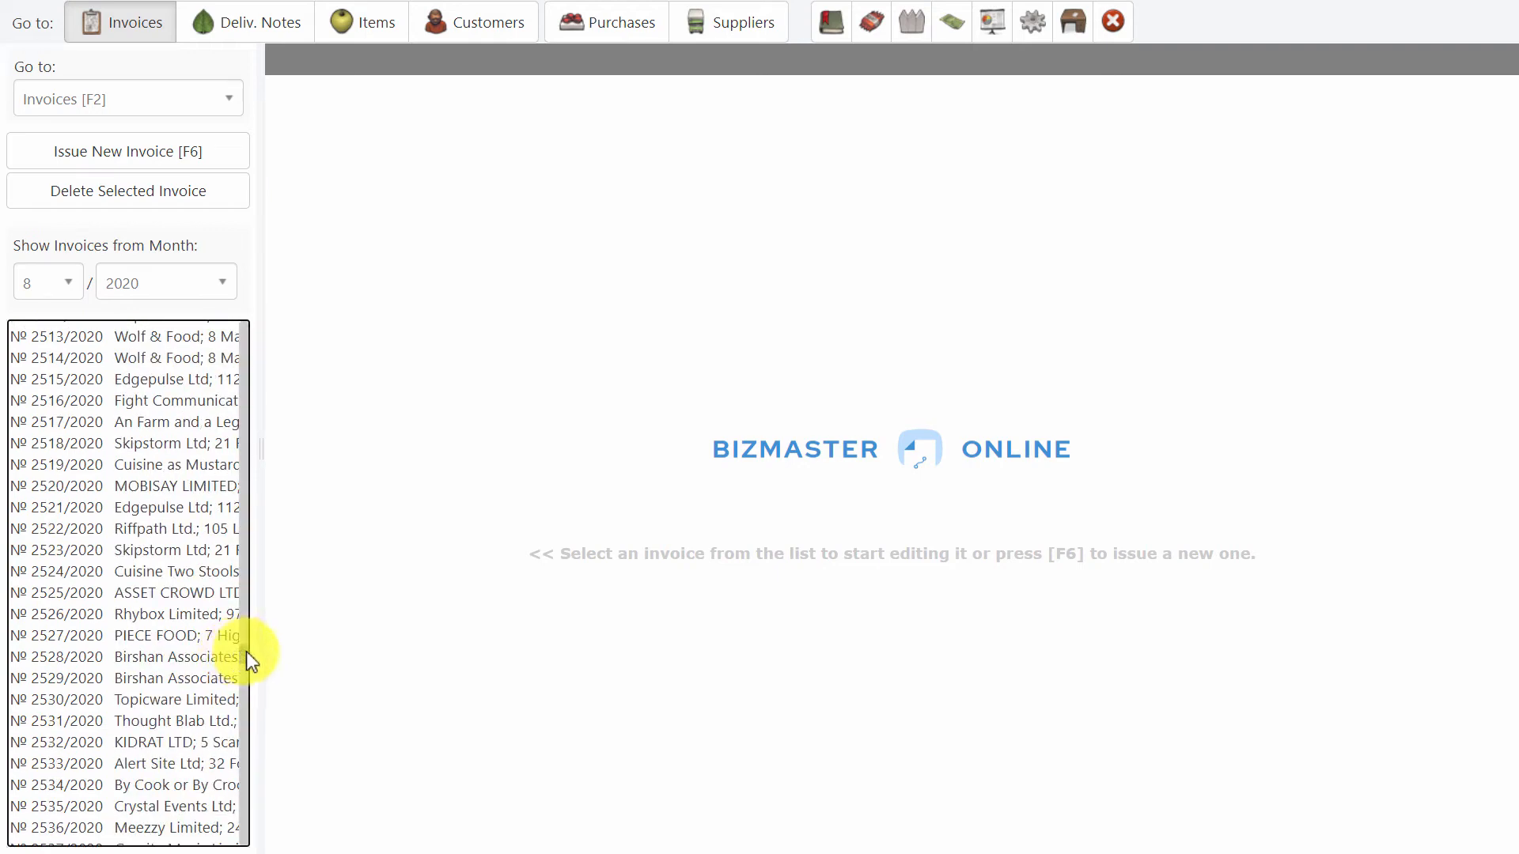
drag(255, 645, 423, 660)
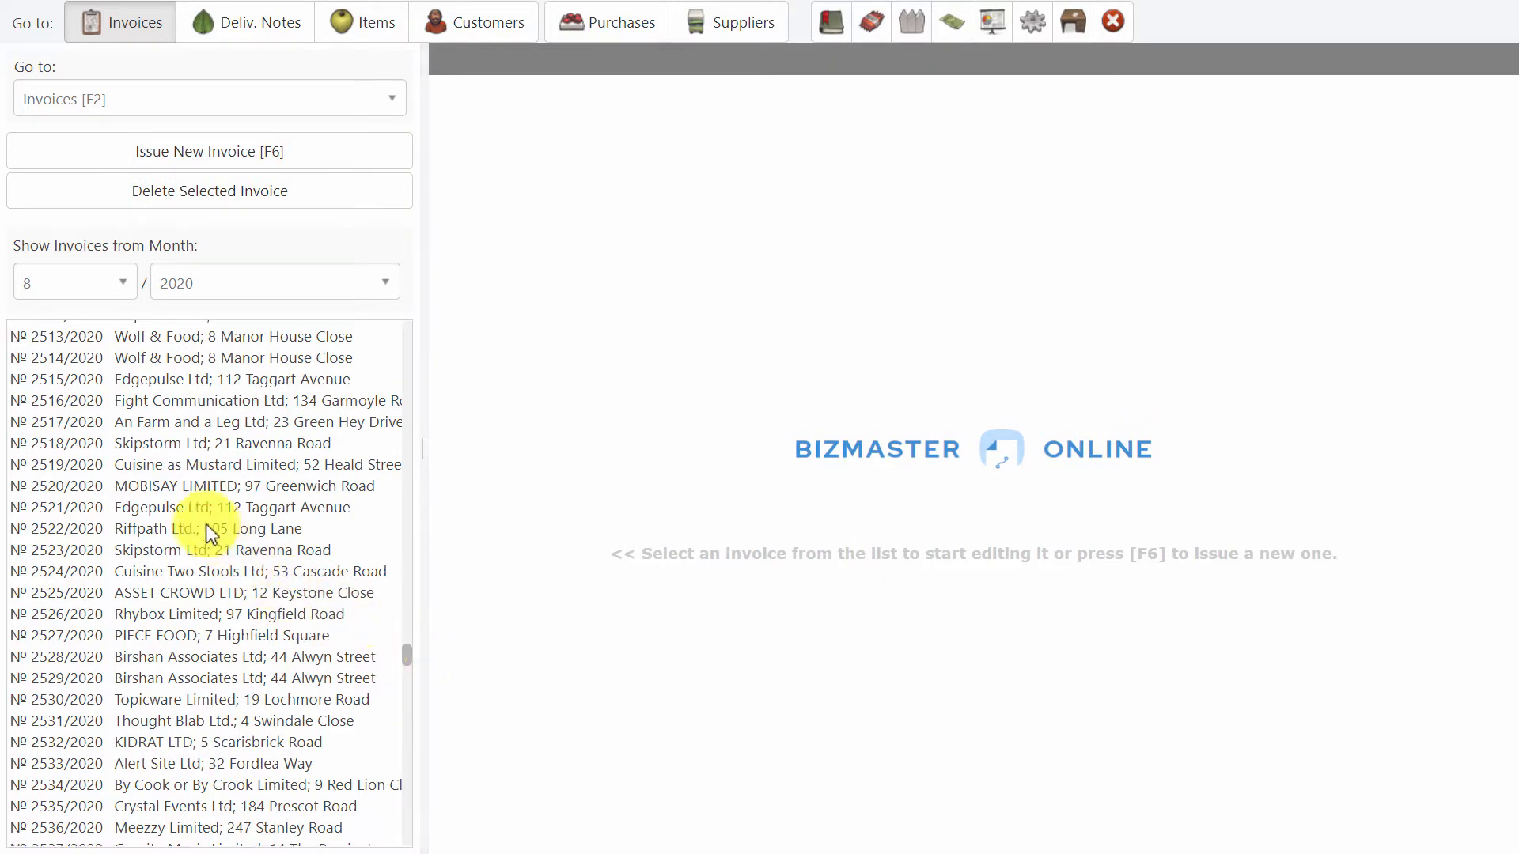
click(105, 357)
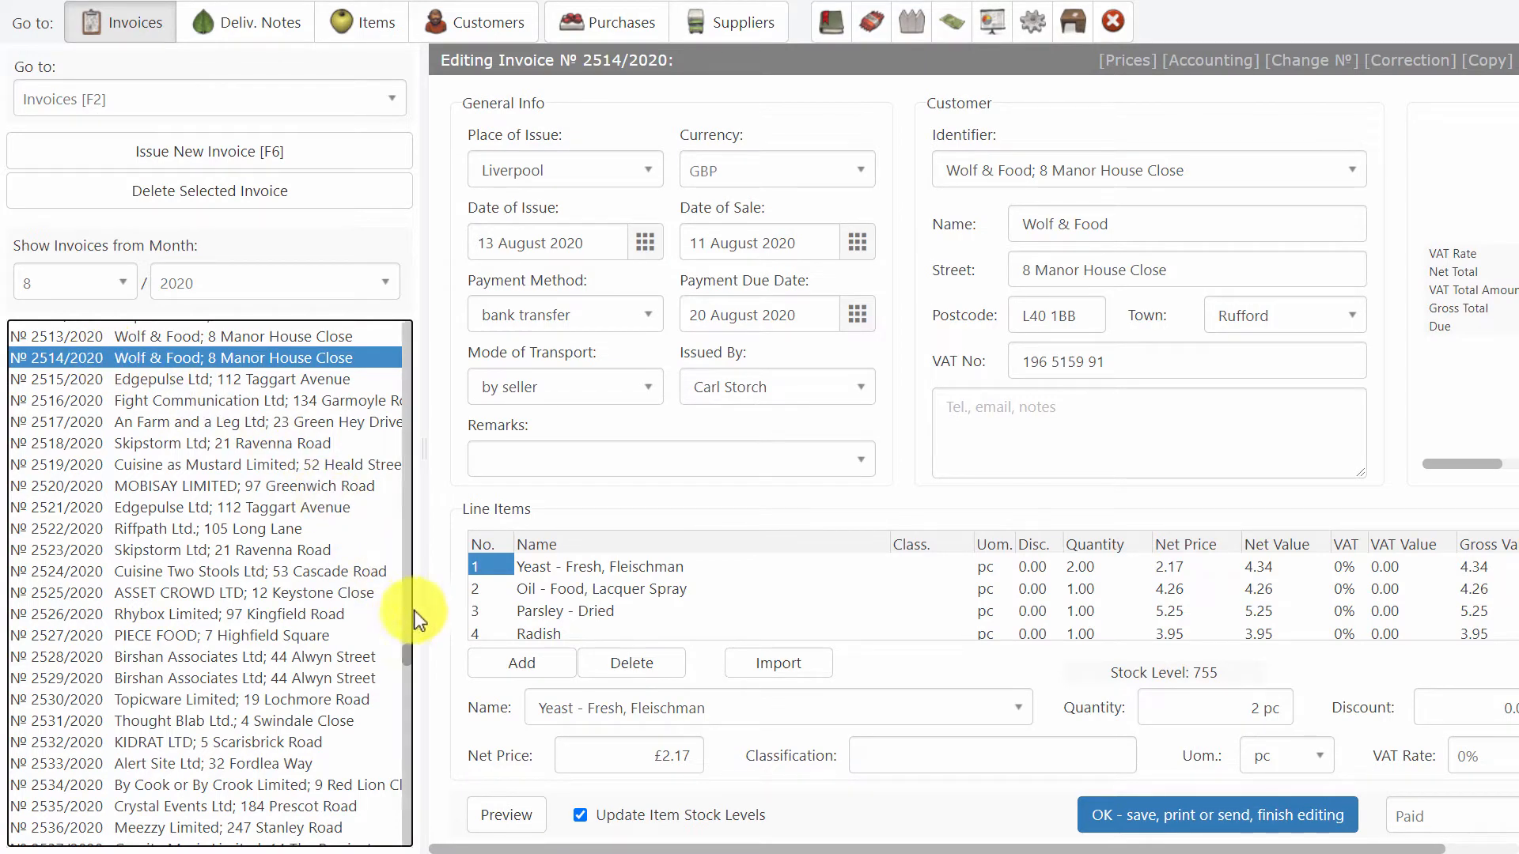
Narrow the invoice list so the whole form fits, and look through the line items of the Wolf & Food invoice.
drag(420, 596, 221, 572)
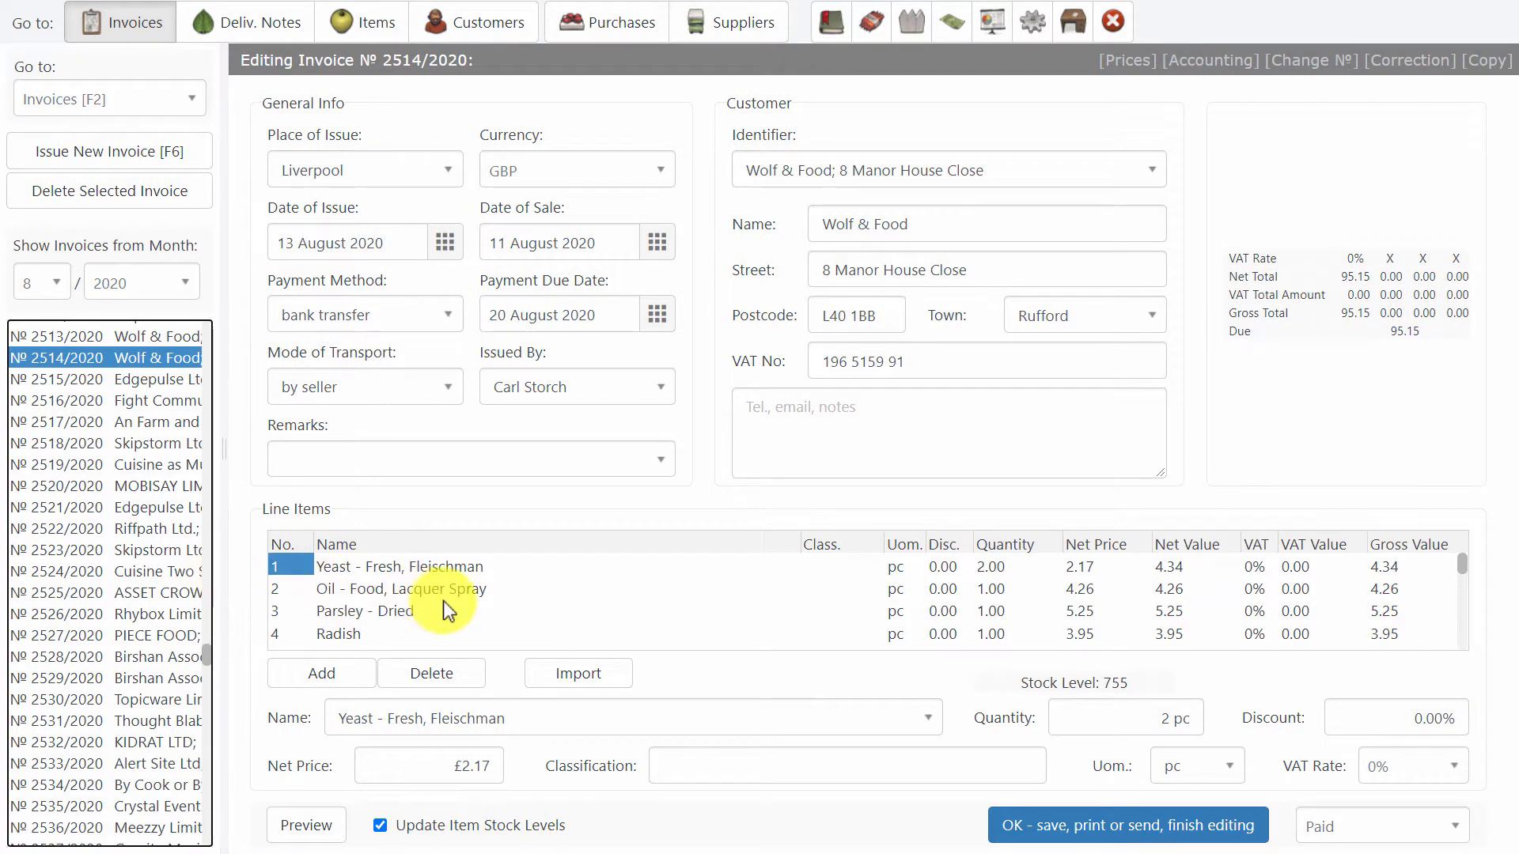
scroll(449, 611, down, 5)
scroll(448, 612, up, 5)
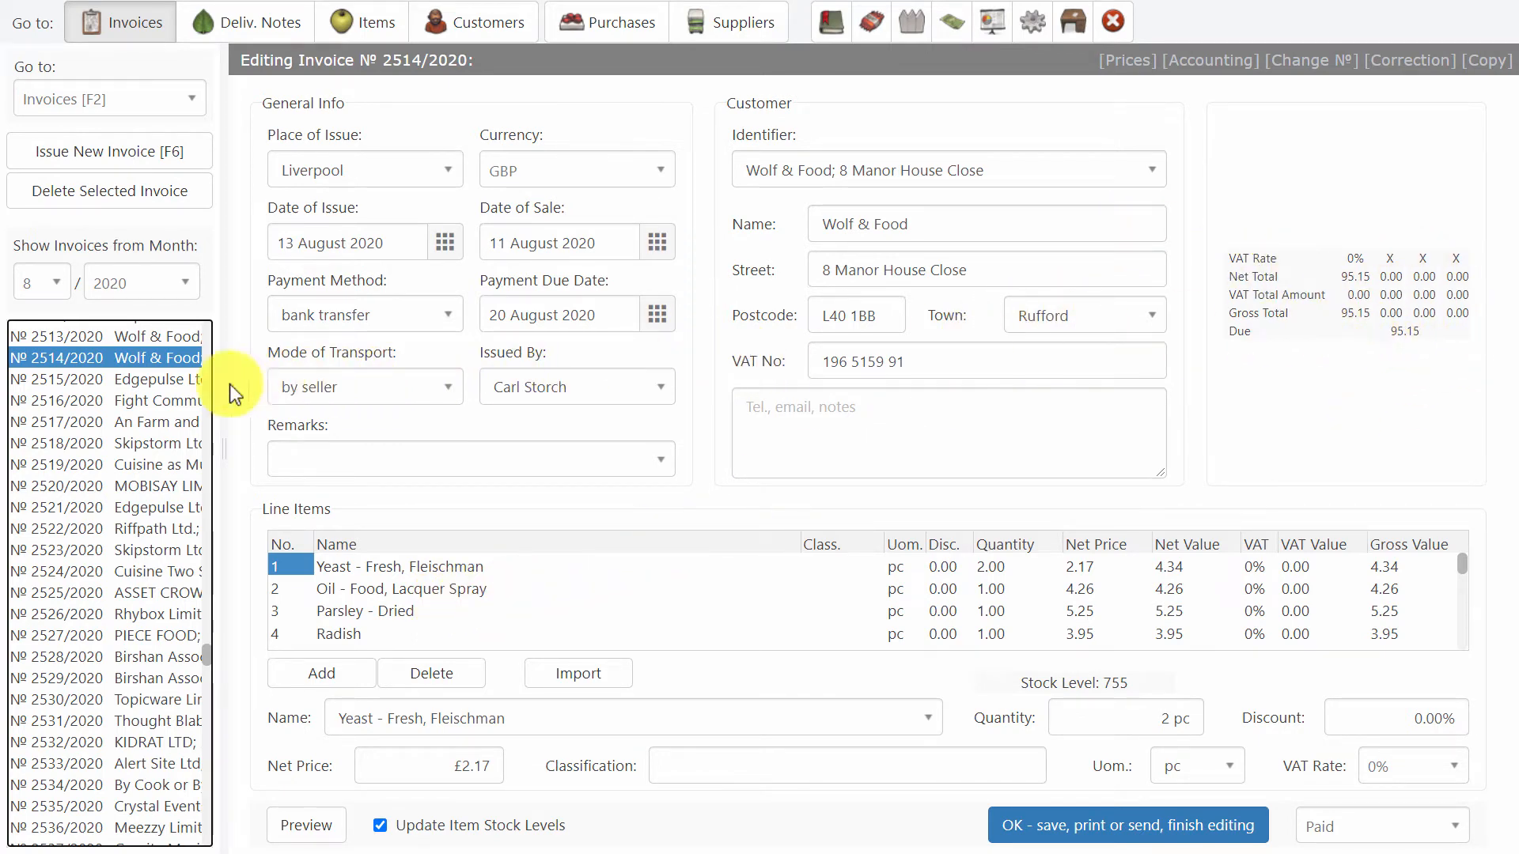
Open invoice 2520/2020 for MOBISAY LIMITED and look through its line items to the end.
click(60, 489)
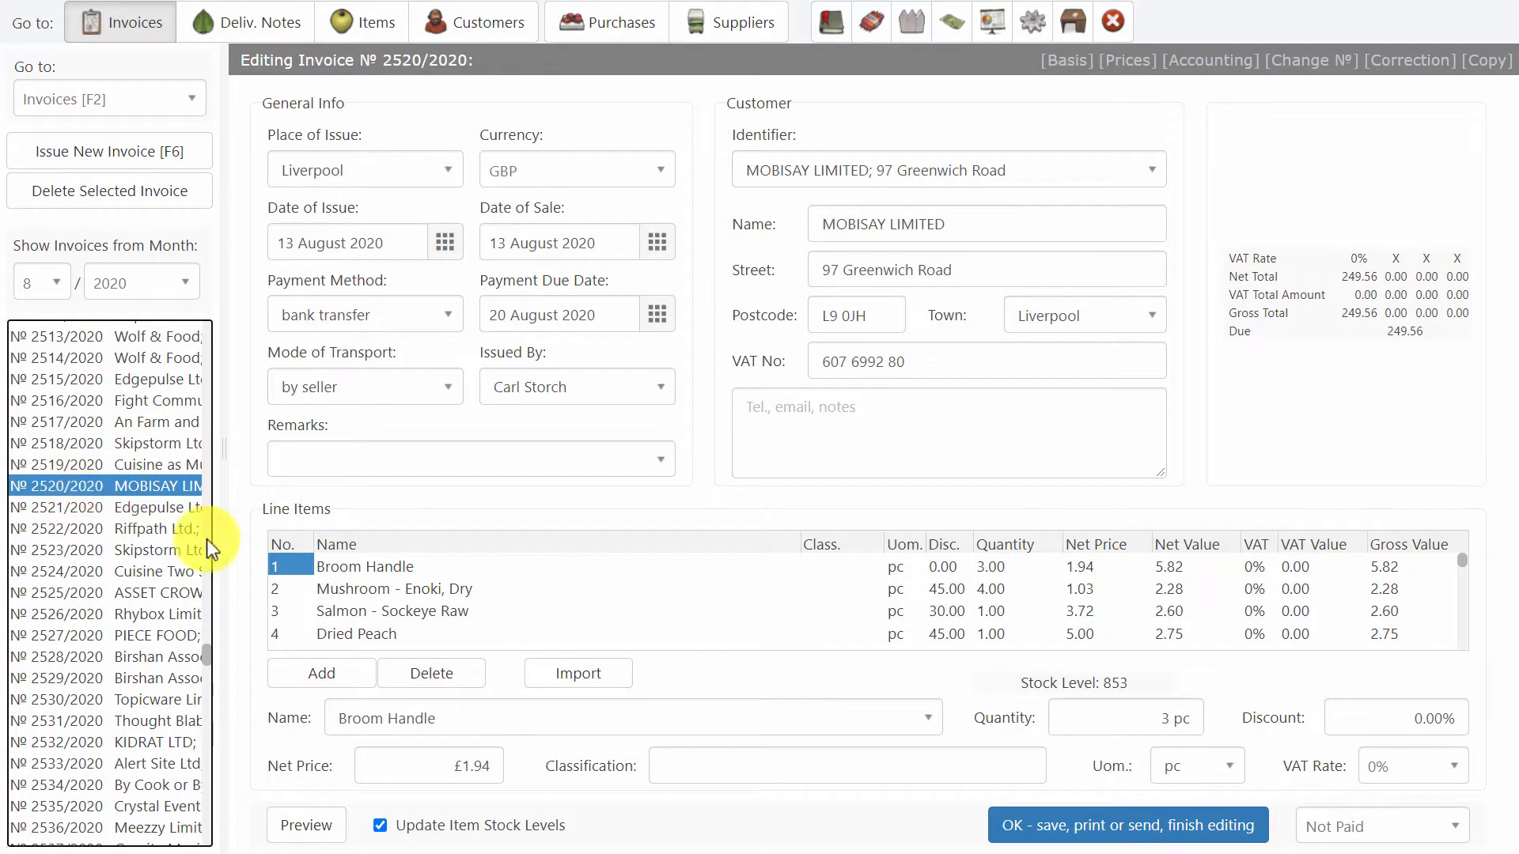
scroll(449, 607, down, 8)
scroll(449, 607, down, 1)
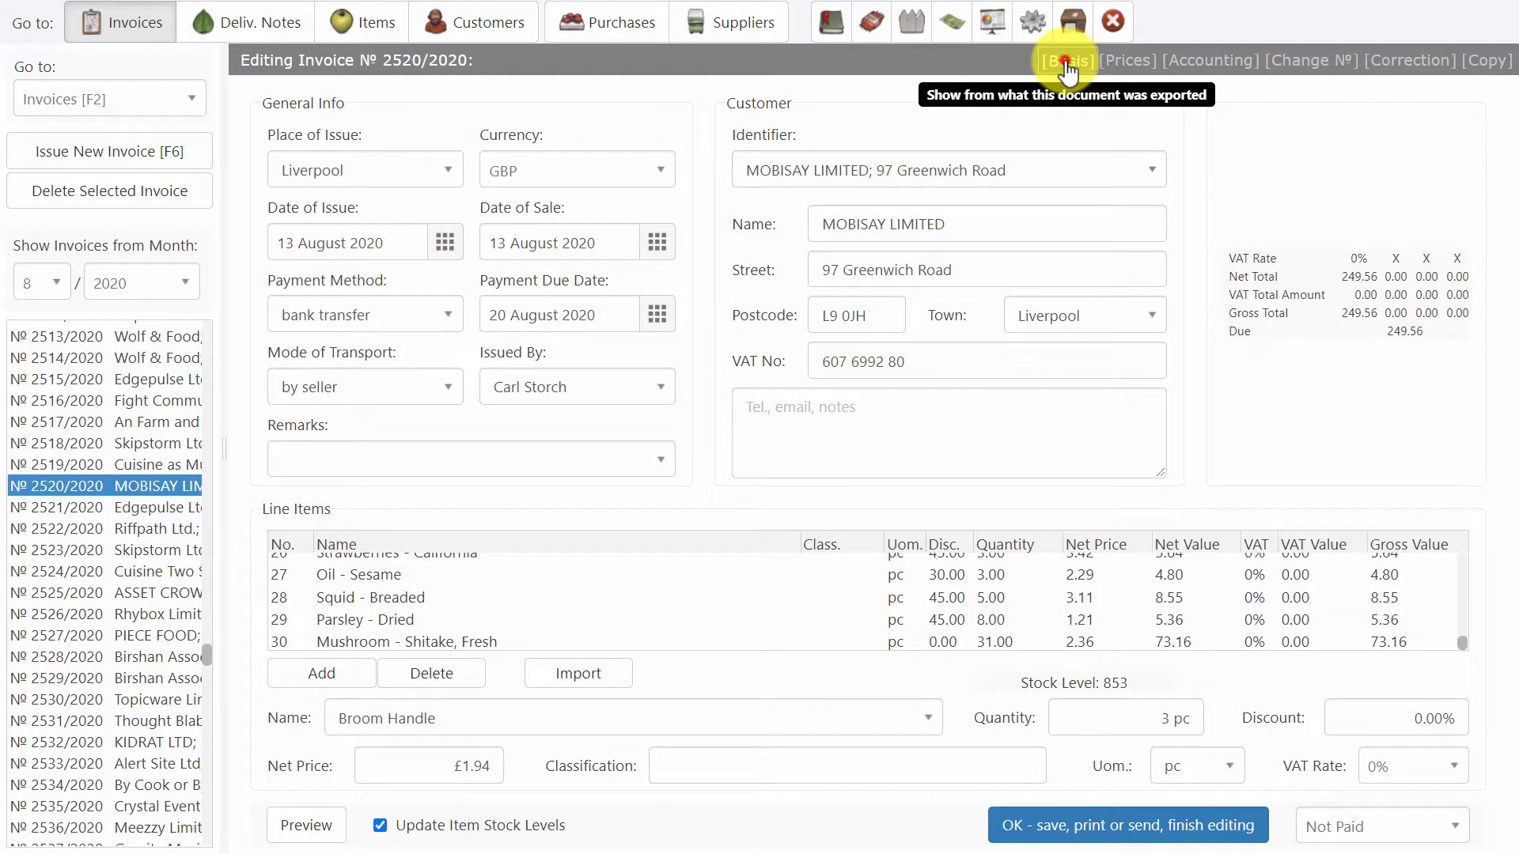
Show the documents the MOBISAY invoice is based on, open delivery note 2734/2020 from there, and exit full-screen view.
click(1067, 65)
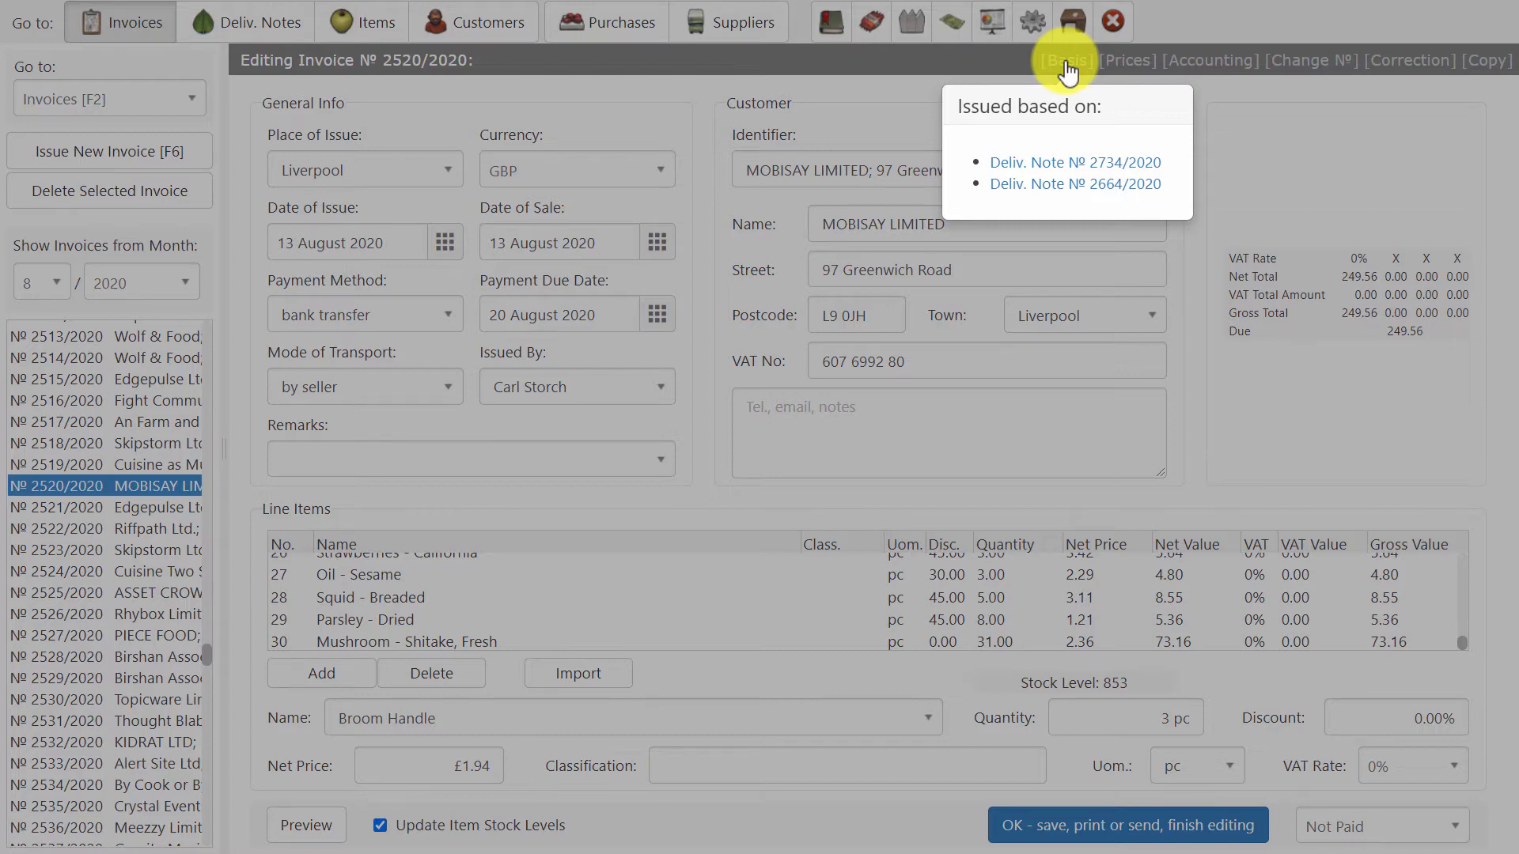
click(1058, 168)
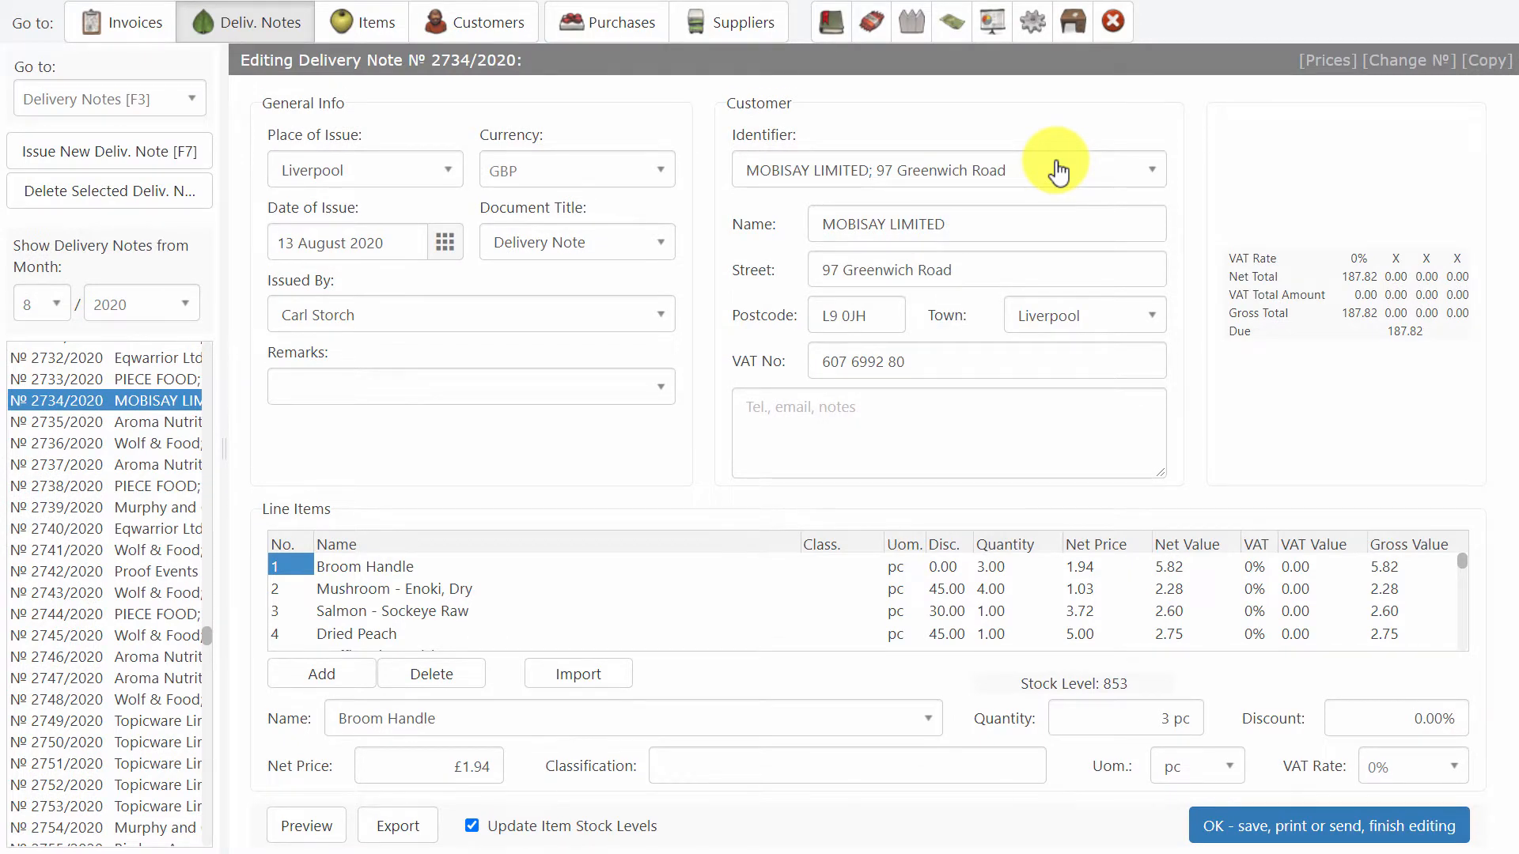
key(F11)
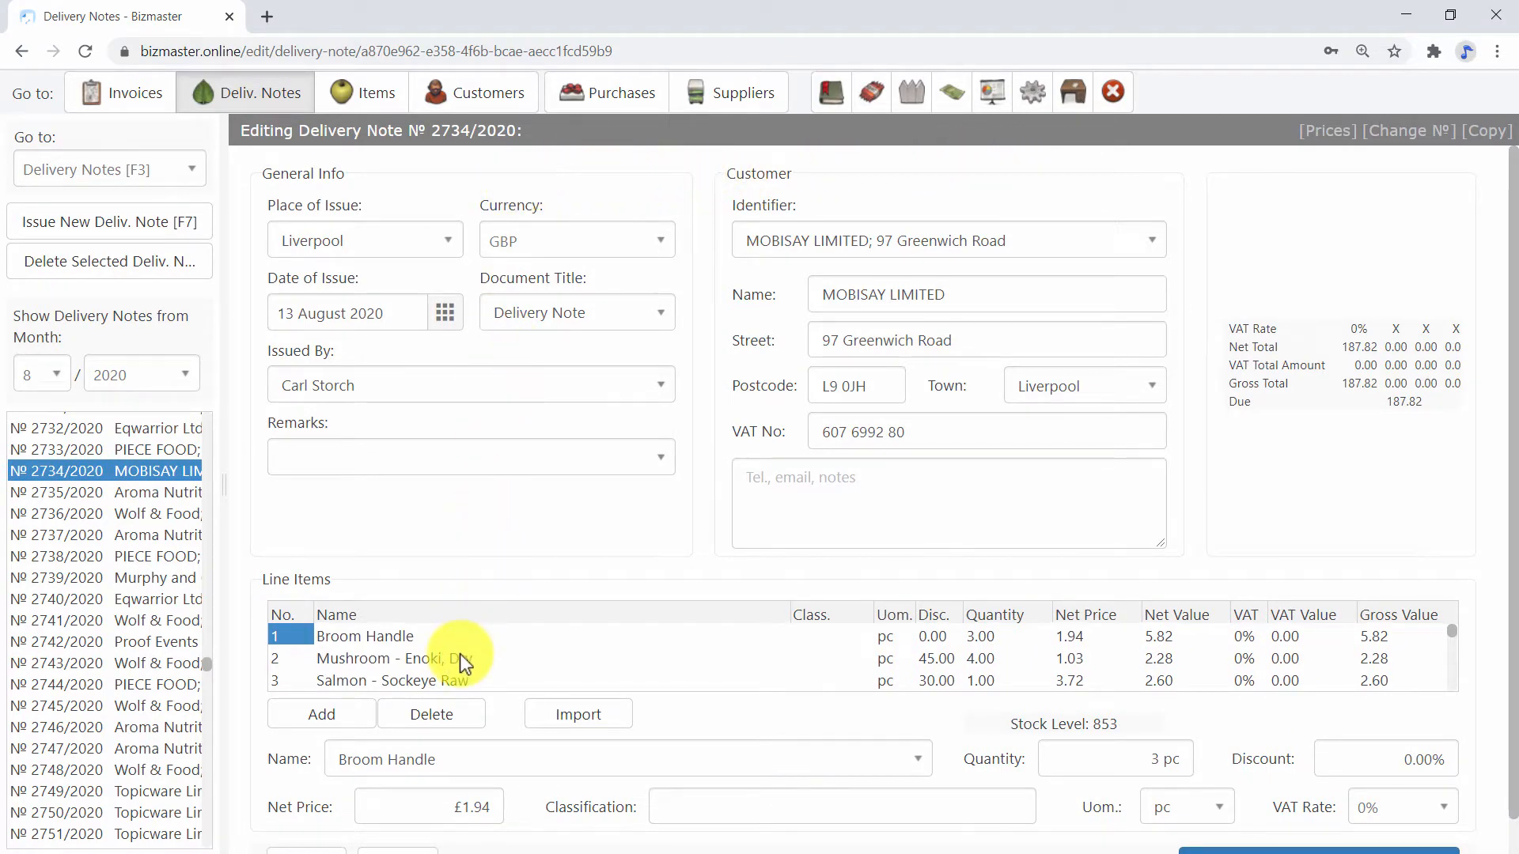
scroll(459, 654, down, 5)
scroll(459, 654, up, 5)
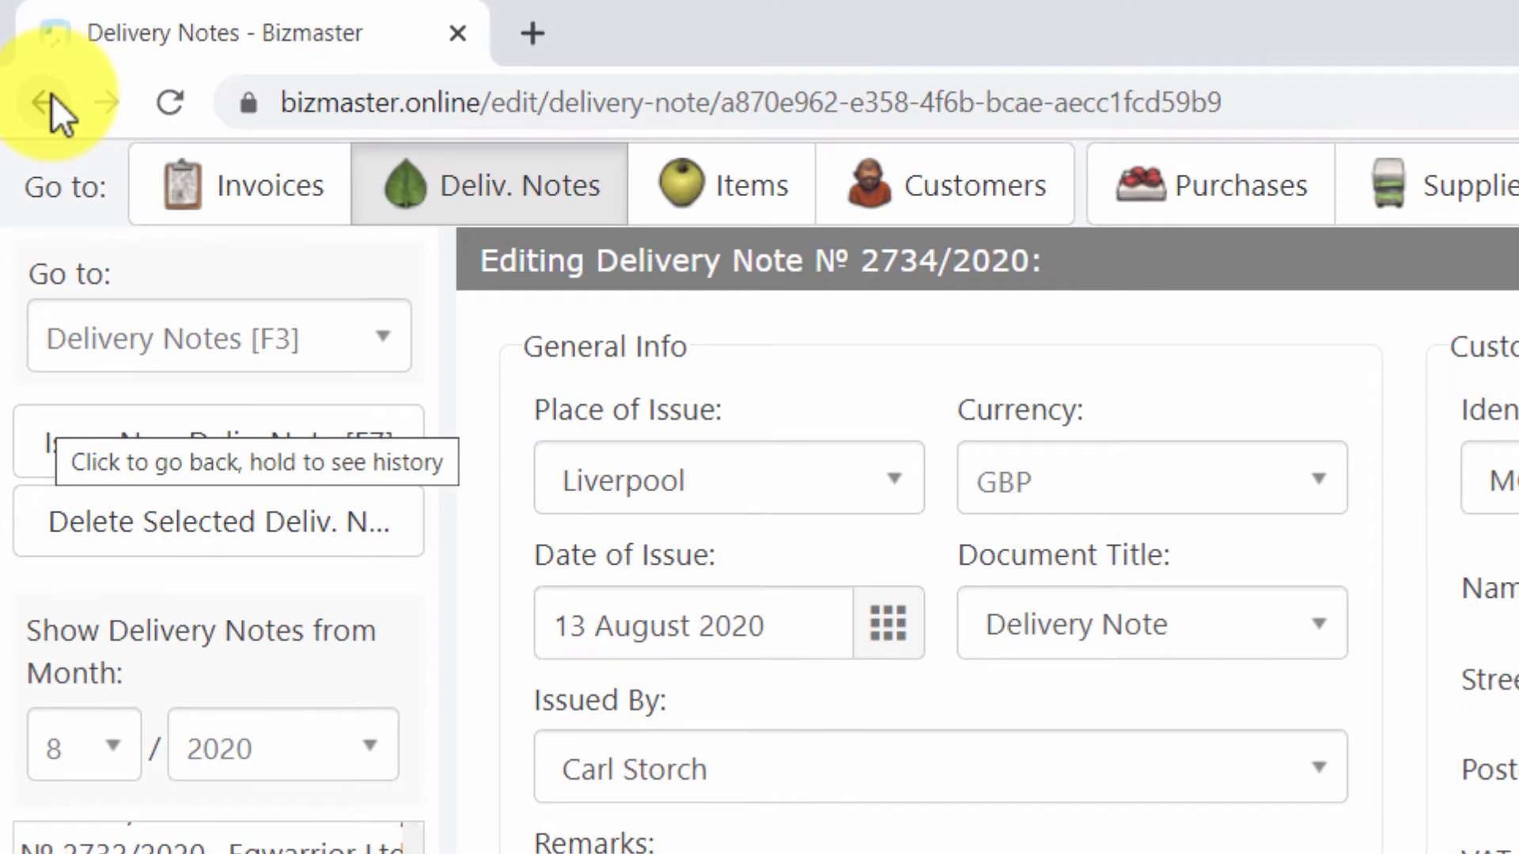
Move back and forth through the browser history between delivery note 2734/2020 and invoice 2520/2020, ending on the invoice.
click(51, 93)
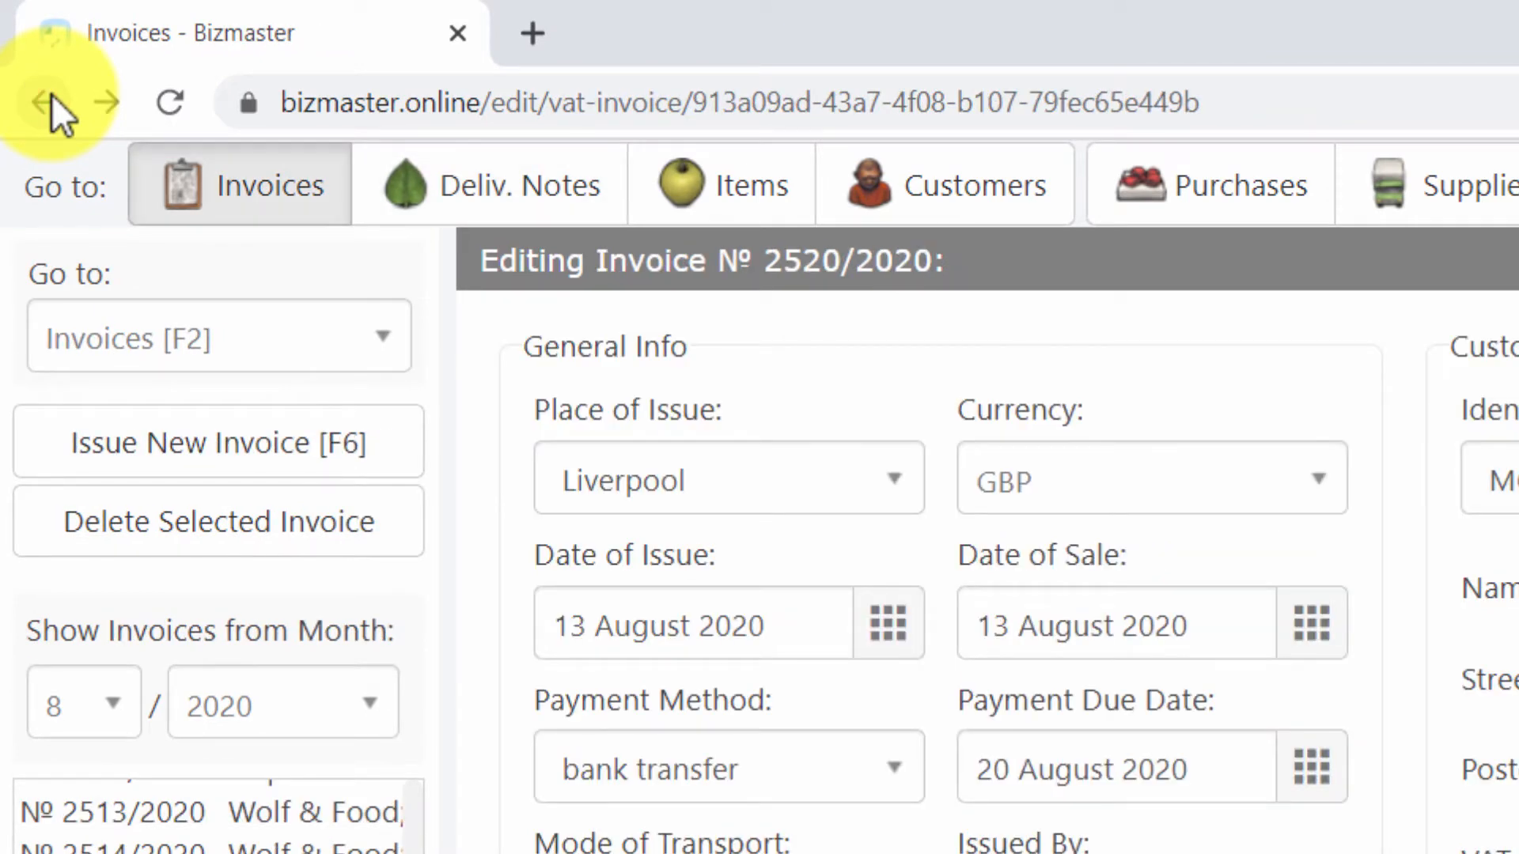
click(112, 103)
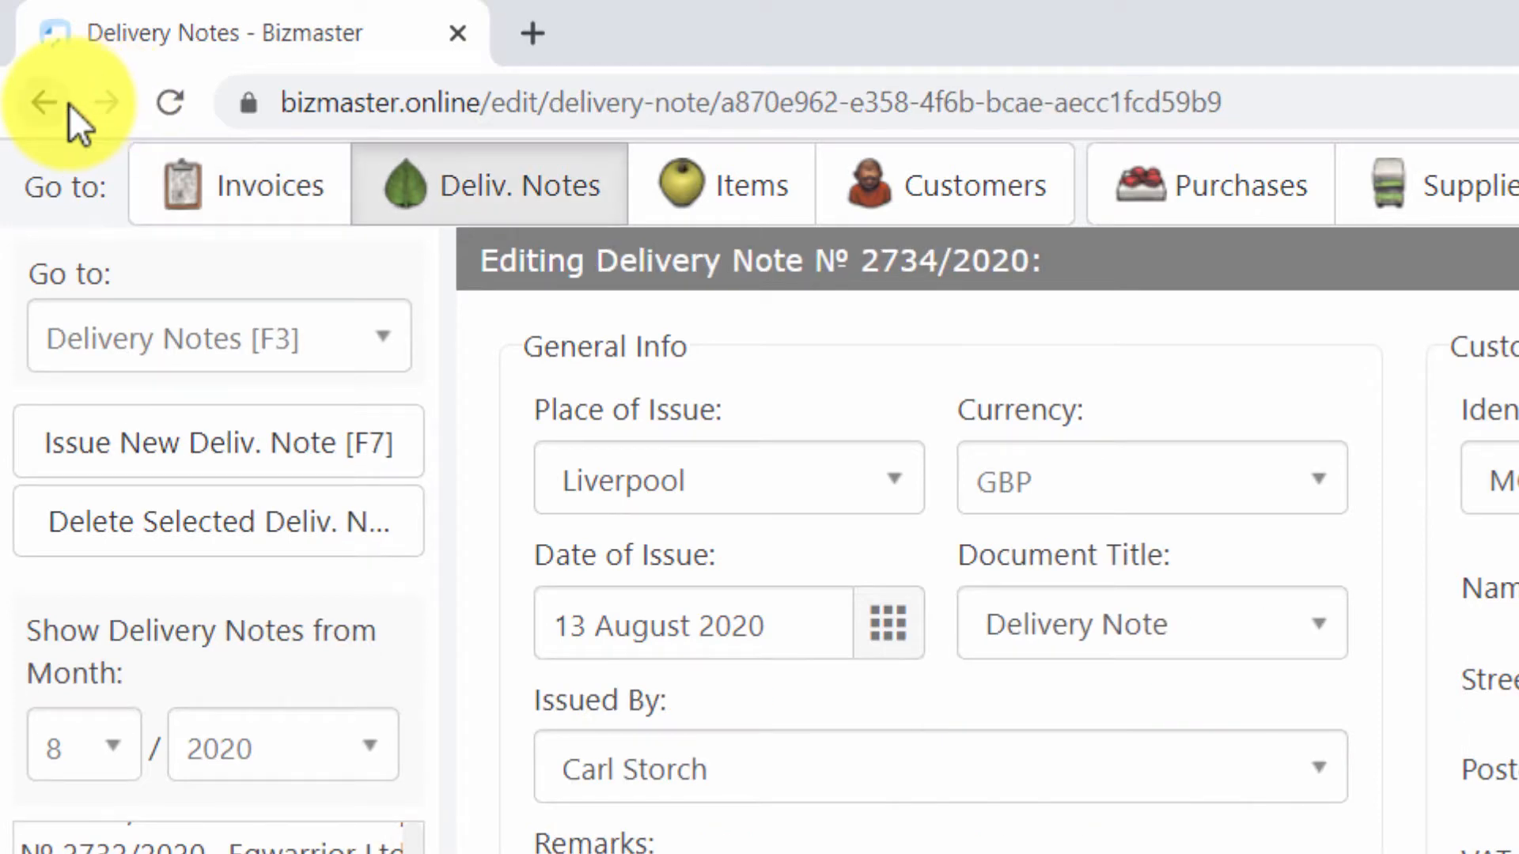
click(51, 103)
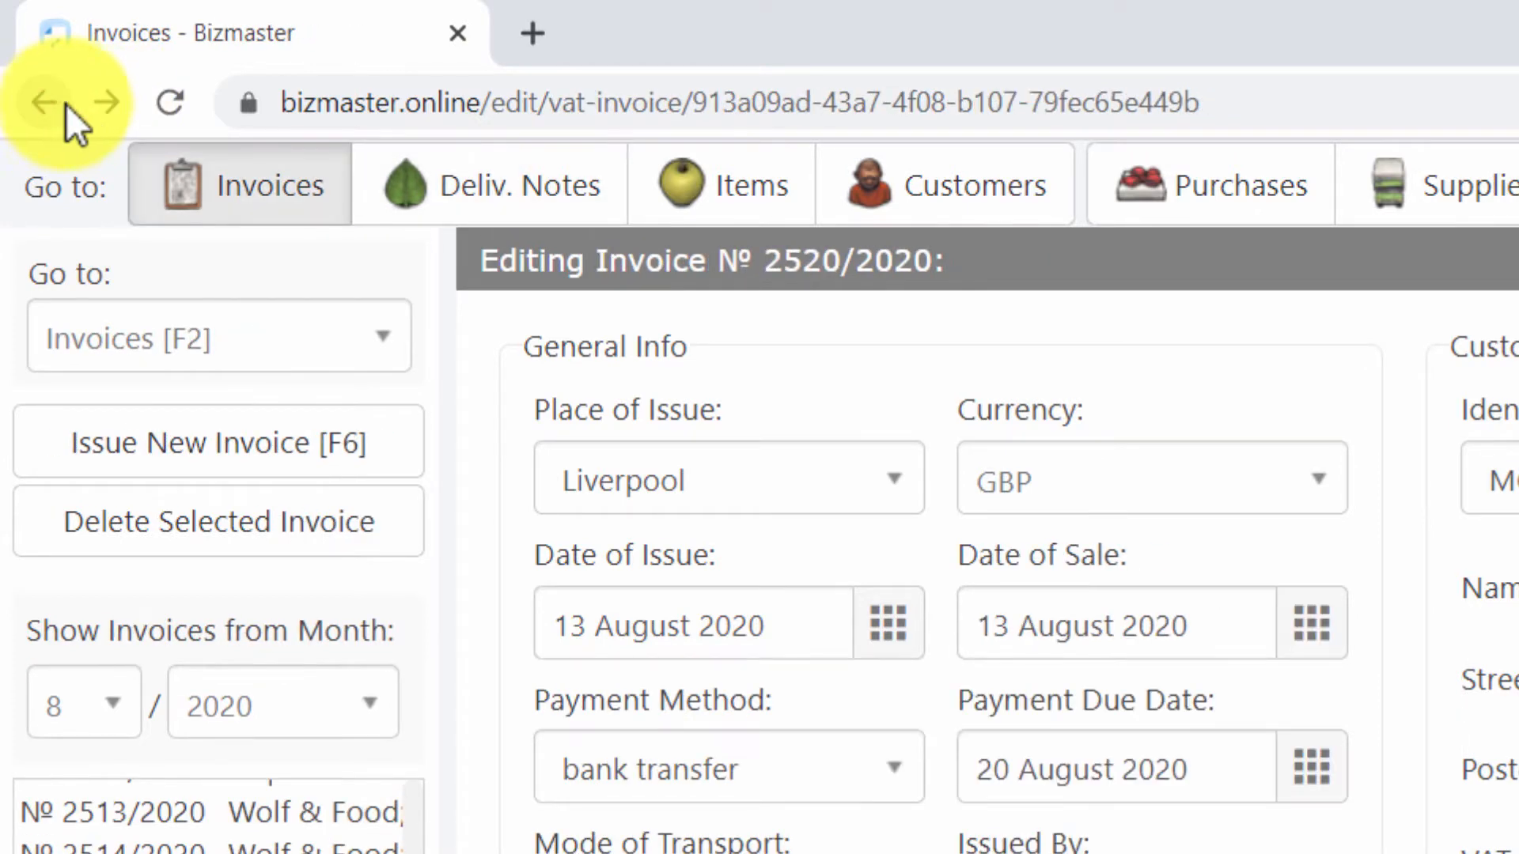
click(403, 87)
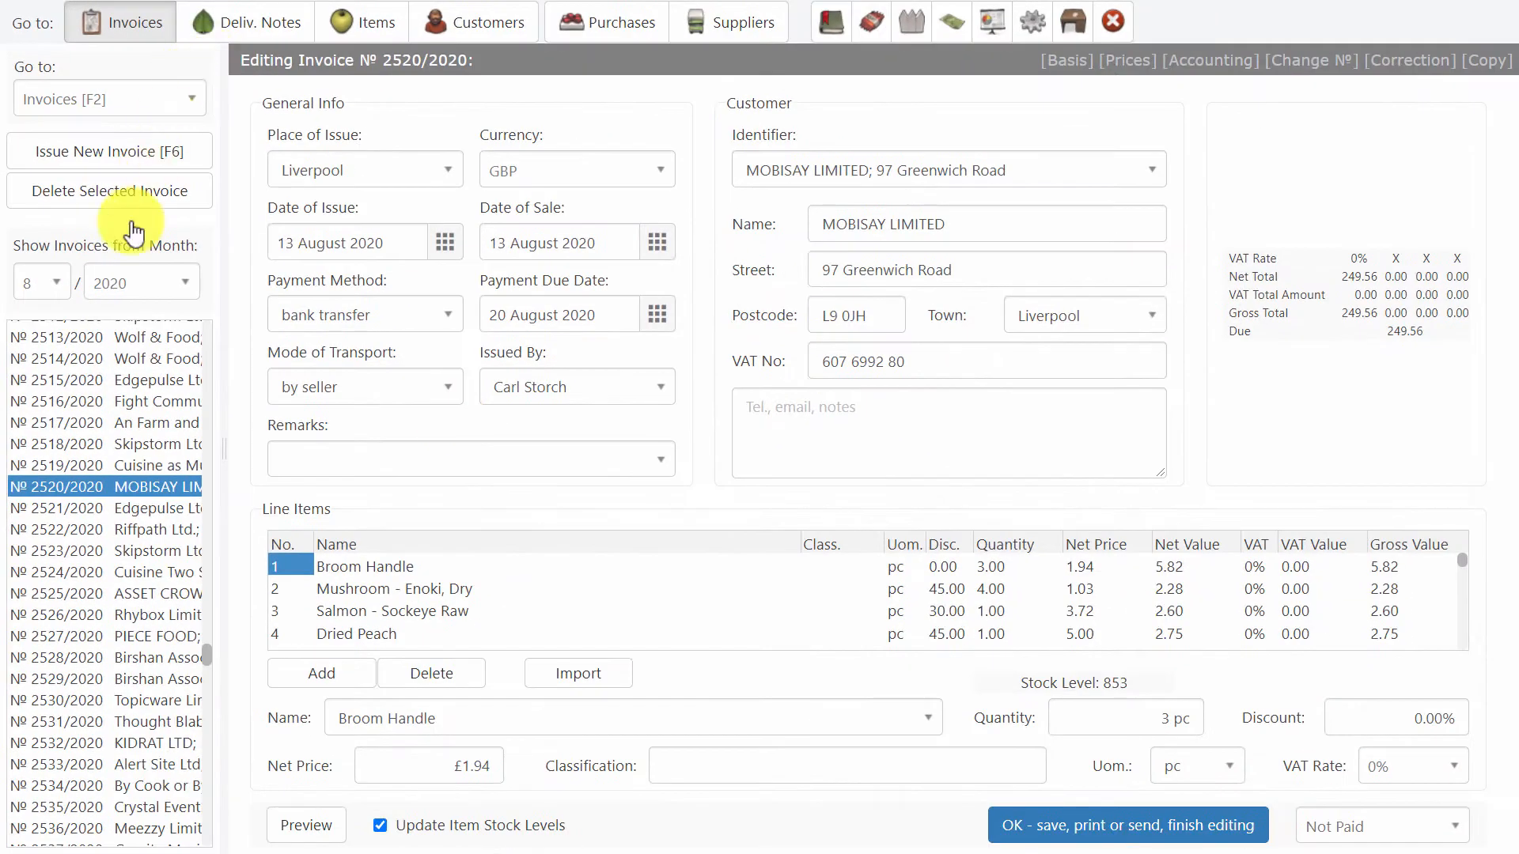
Preview the printable version of invoice 2520/2020, look it over, and close the preview.
click(306, 825)
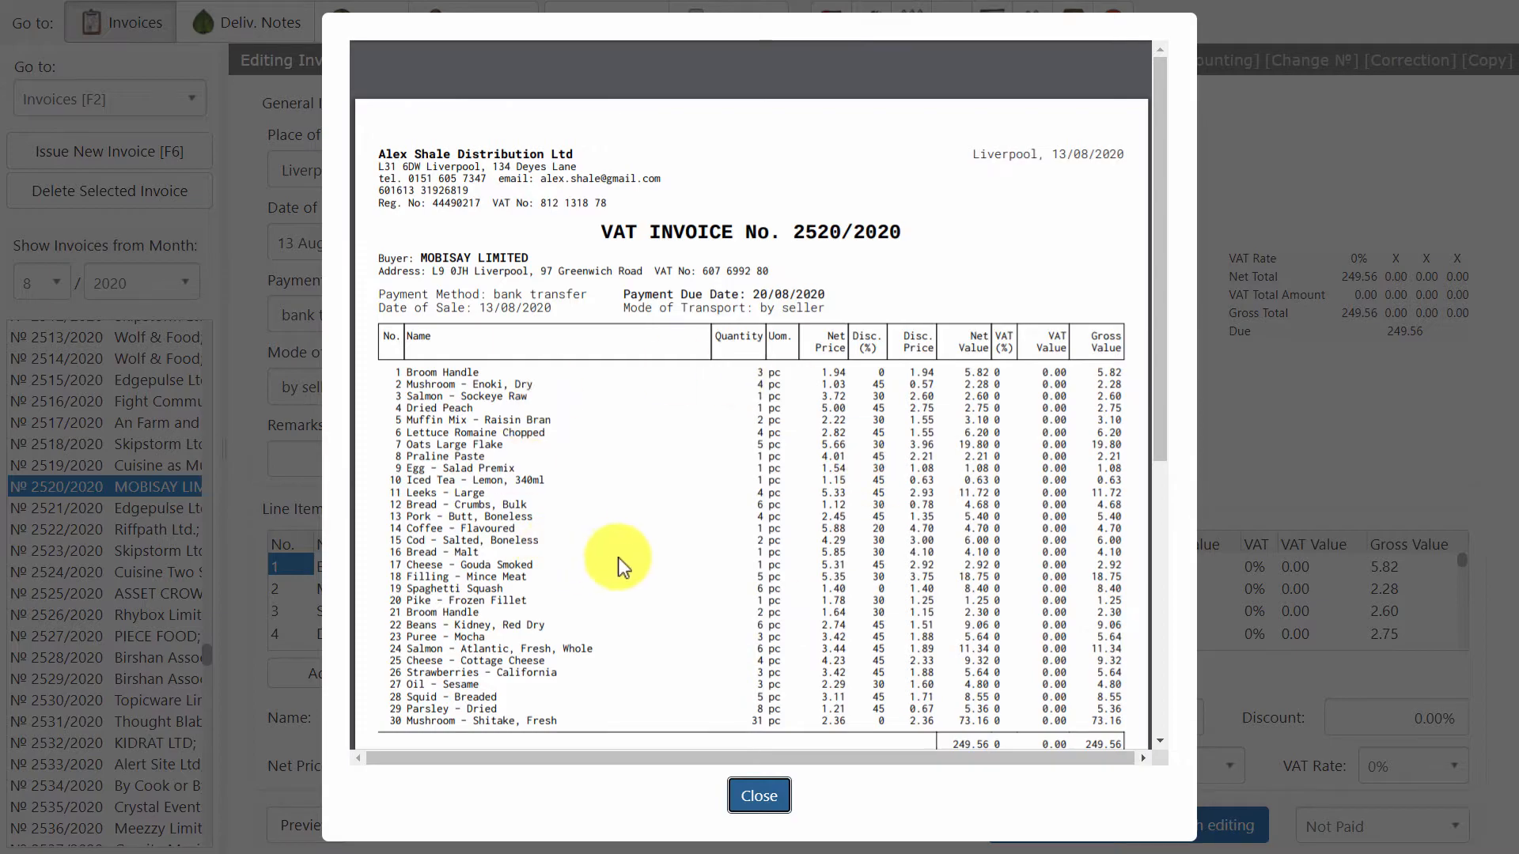
scroll(619, 554, down, 5)
scroll(619, 547, up, 5)
click(759, 796)
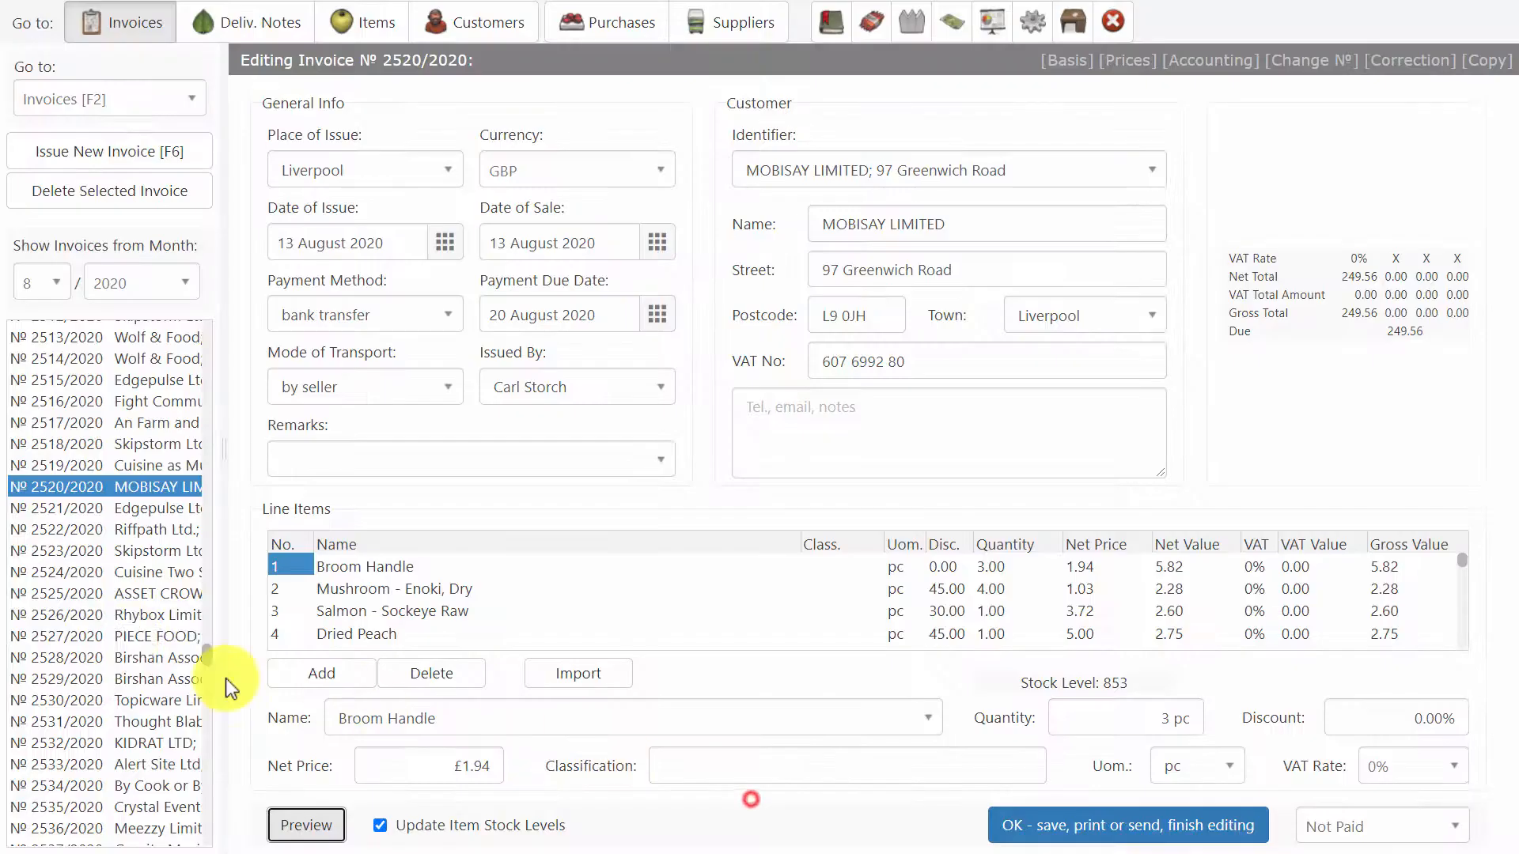
Browse further down the August 2020 invoices, opening several including 2539/2020 and 2553/2020, and finish on 2584/2020 for DNA-Venture.
click(96, 622)
scroll(106, 696, down, 3)
click(106, 696)
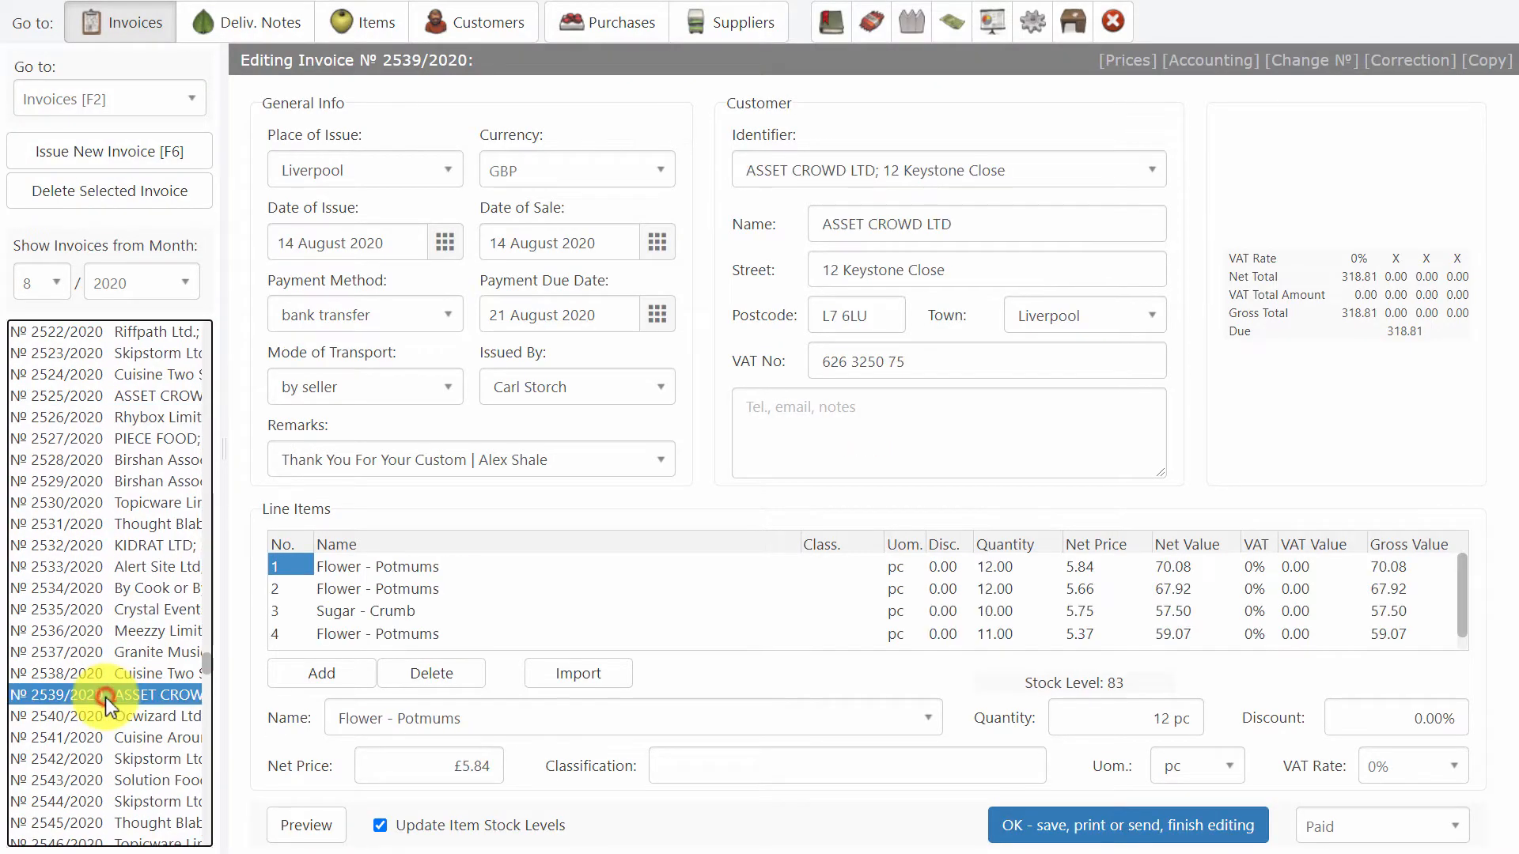
scroll(106, 696, down, 5)
click(106, 696)
scroll(106, 693, down, 6)
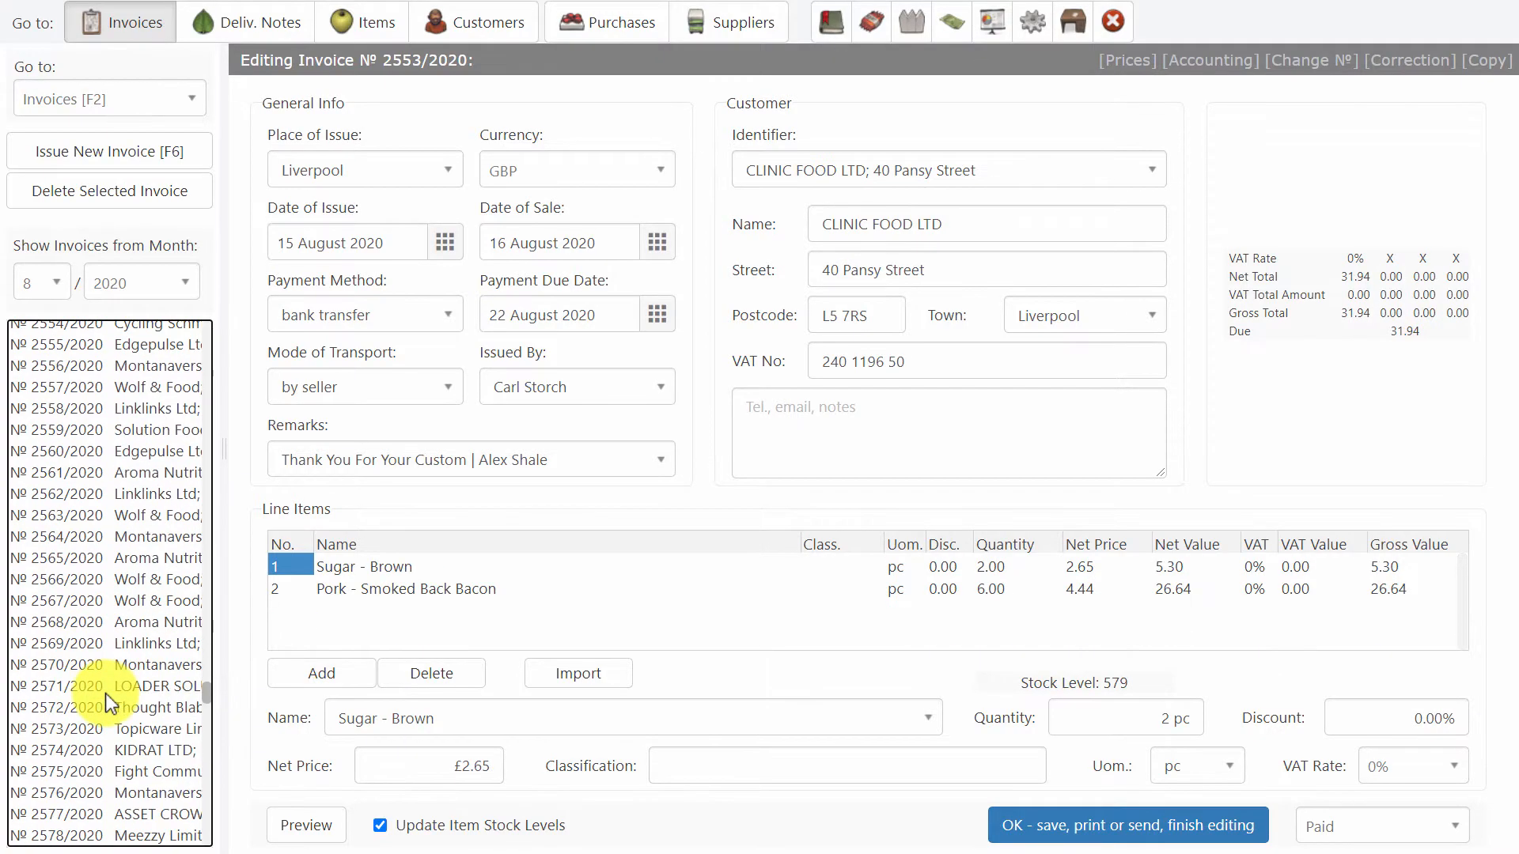
click(106, 693)
scroll(106, 693, down, 6)
click(106, 693)
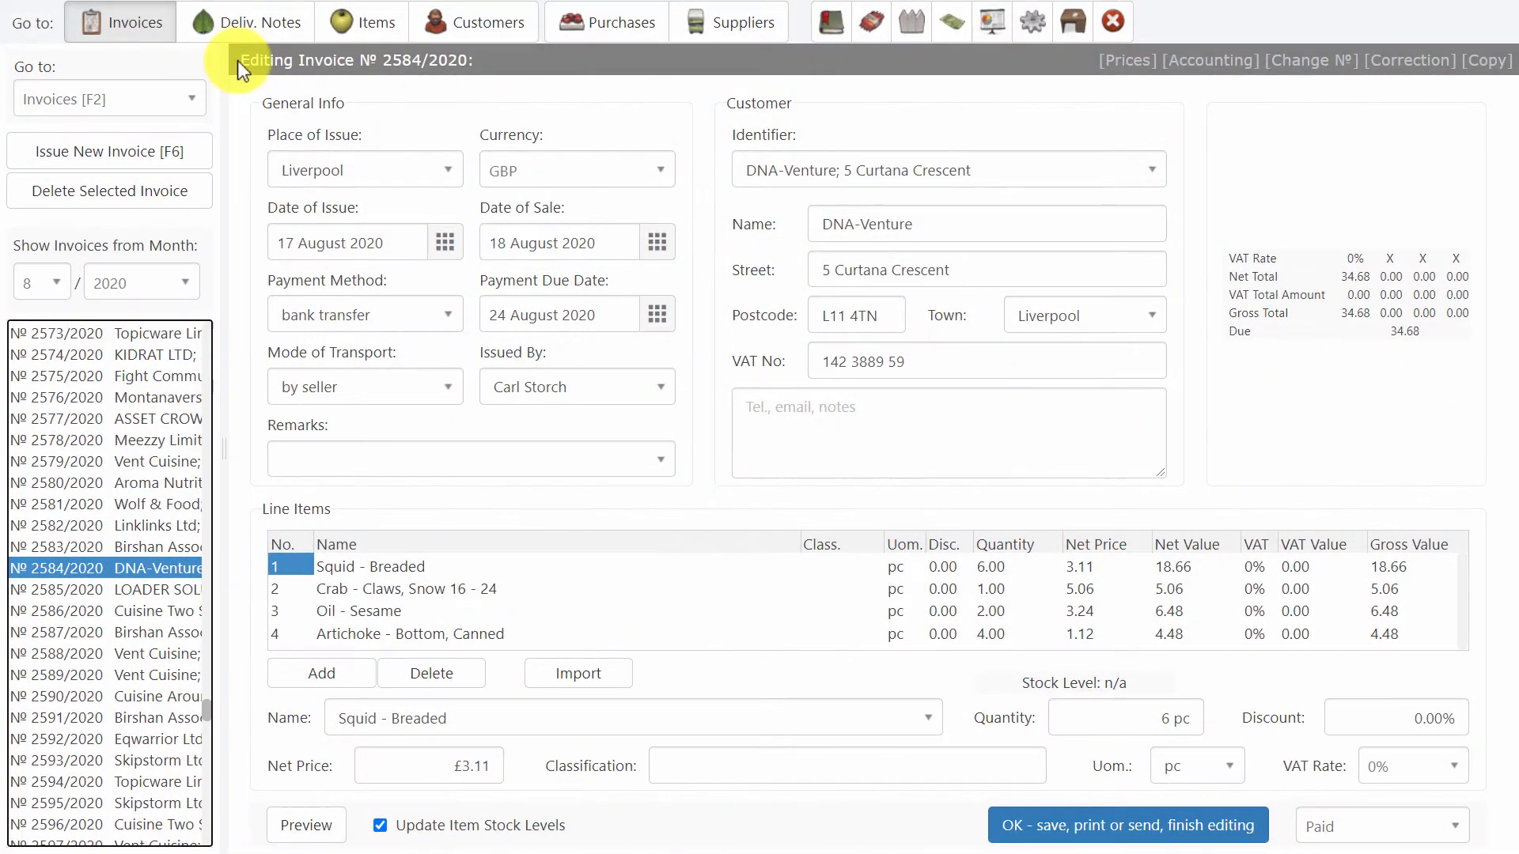
Switch to the delivery notes and open several of them, including 2808/2020 for PIECE FOOD and 2767/2020 for Aroma Nutrition Ltd.
click(248, 24)
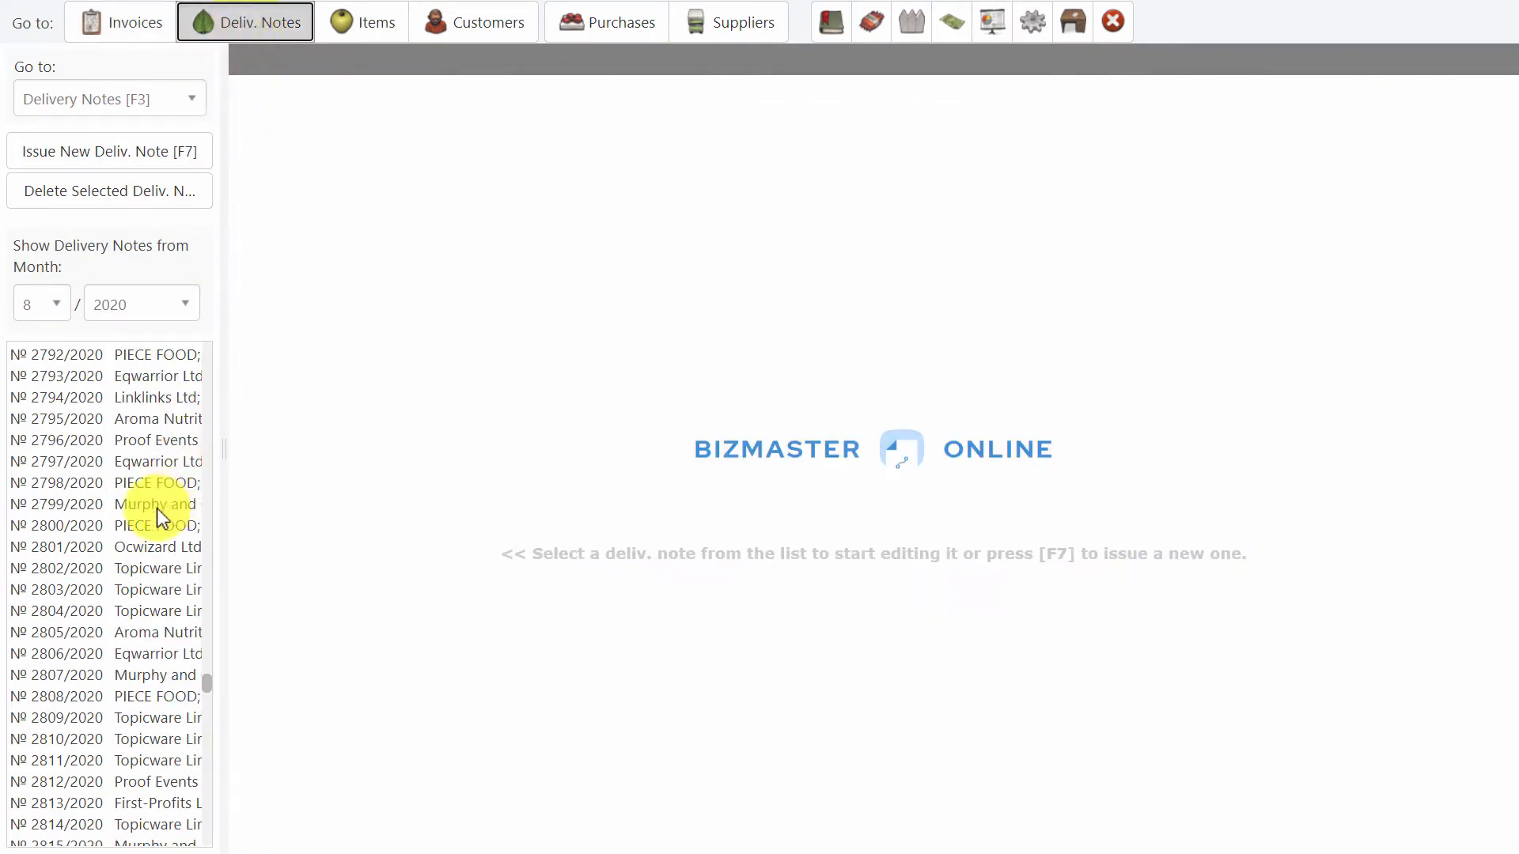
click(63, 697)
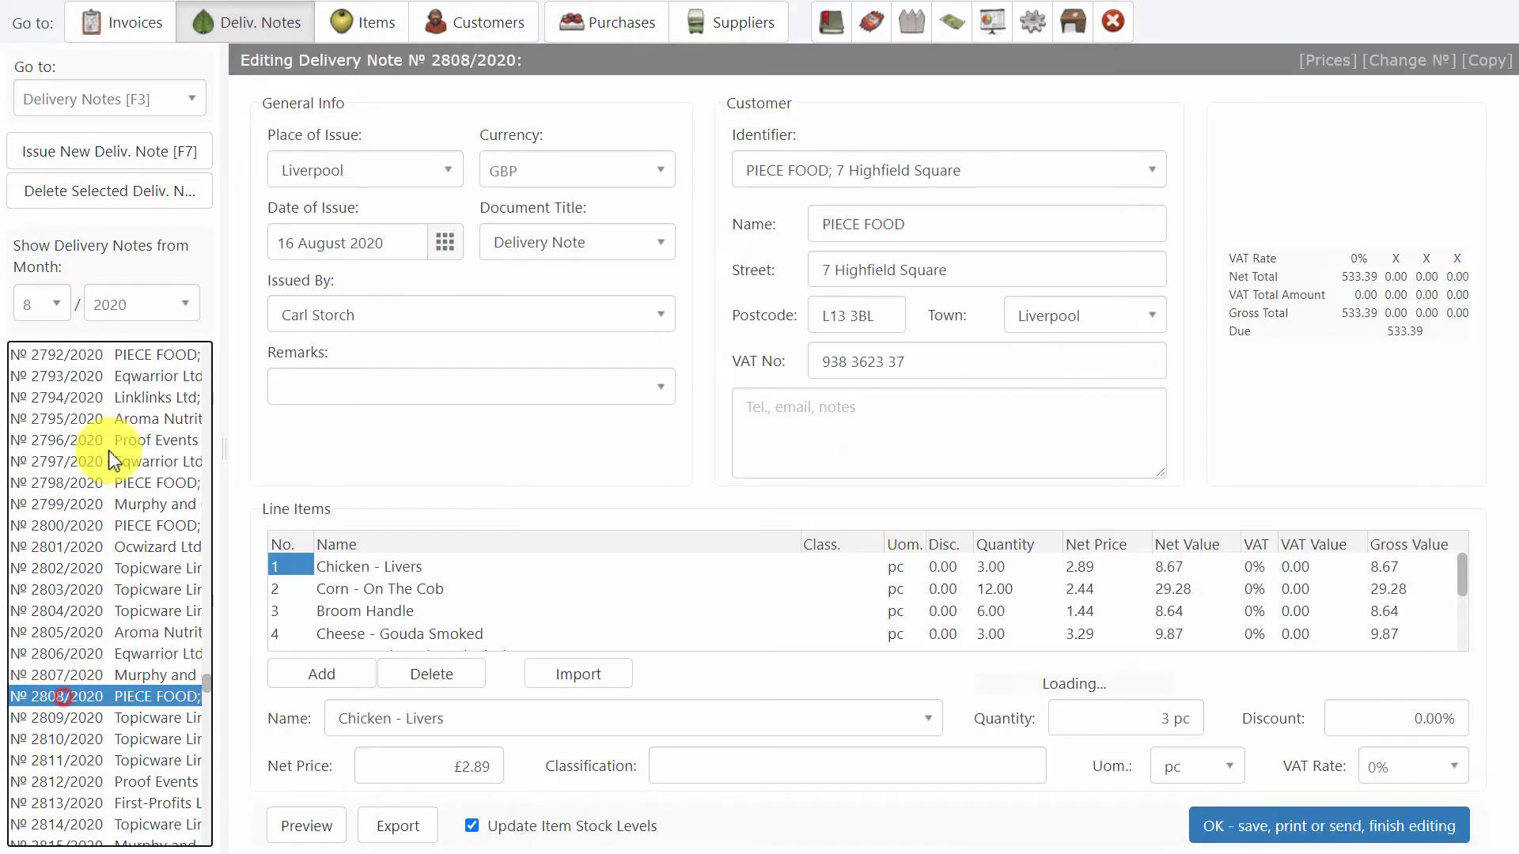
click(116, 412)
scroll(115, 410, up, 9)
click(115, 412)
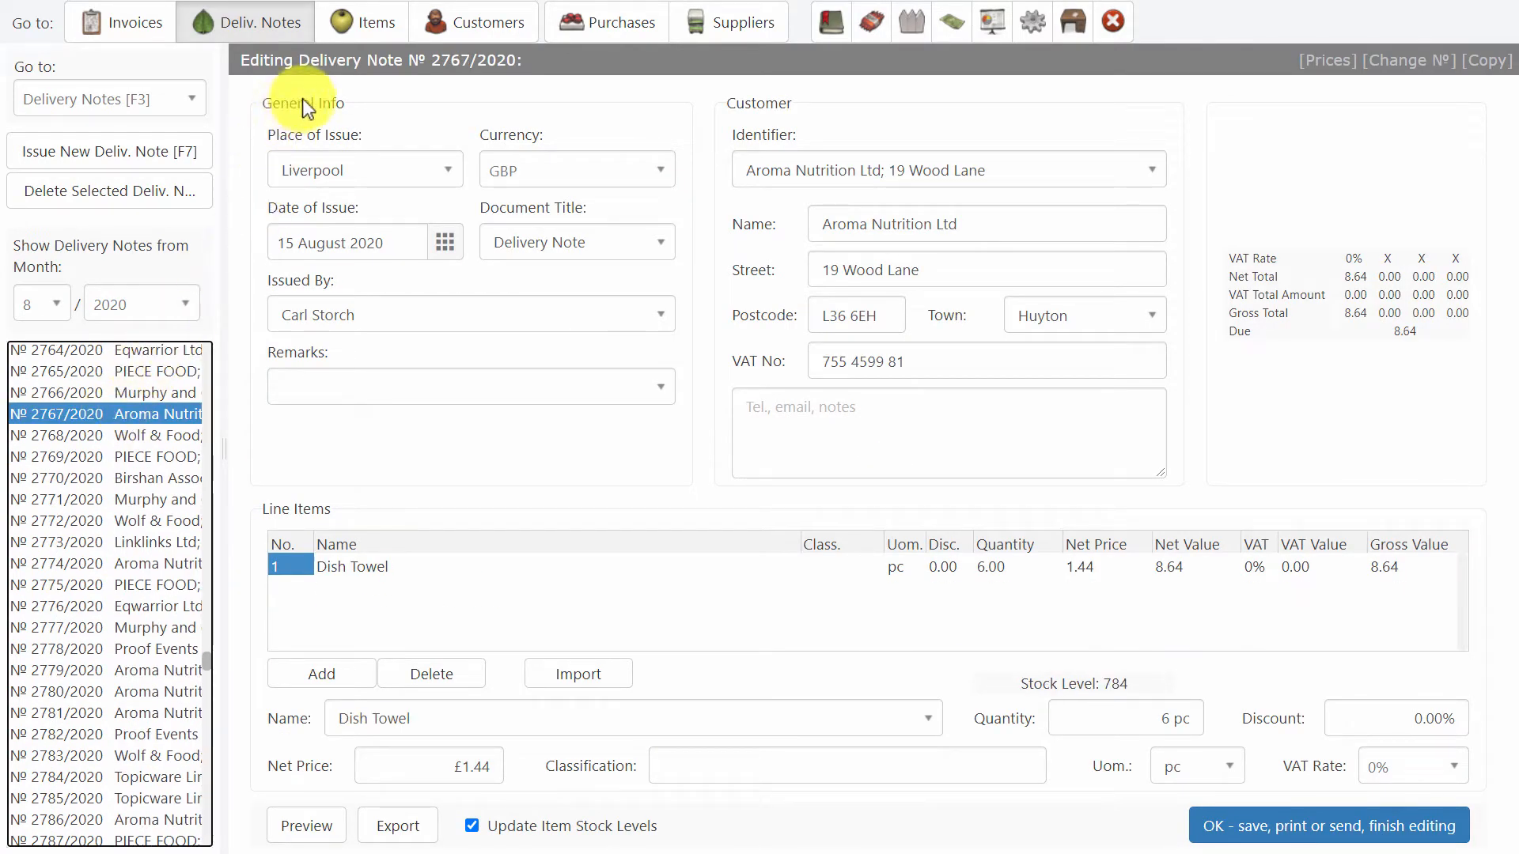
Switch to the items and view the data of several products, including Spice - Montreal Steak Spice and Seaweed Green Sheets.
click(360, 30)
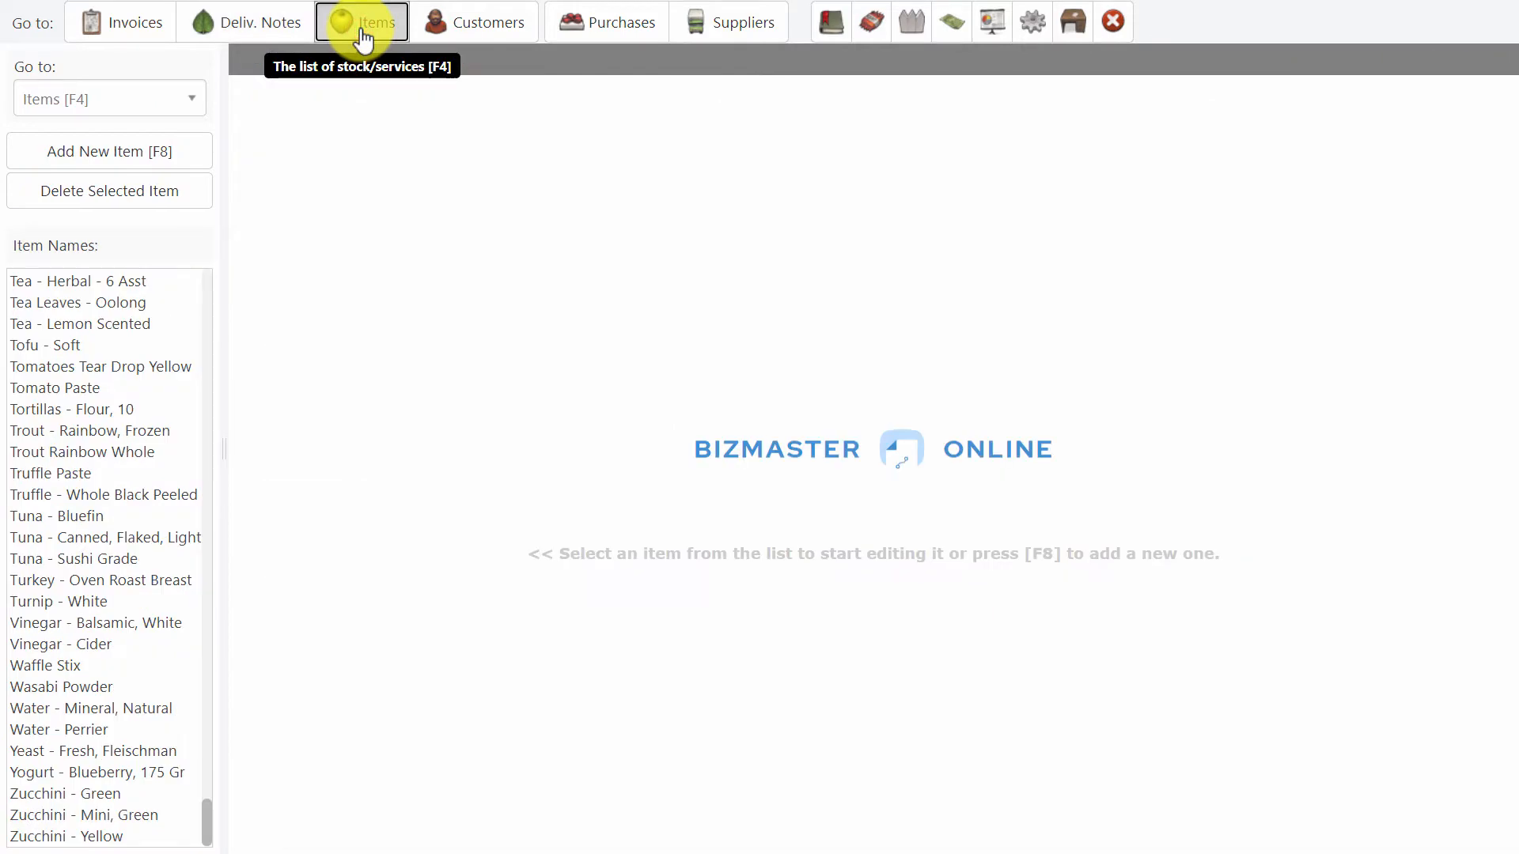
click(138, 351)
scroll(100, 491, up, 10)
click(100, 468)
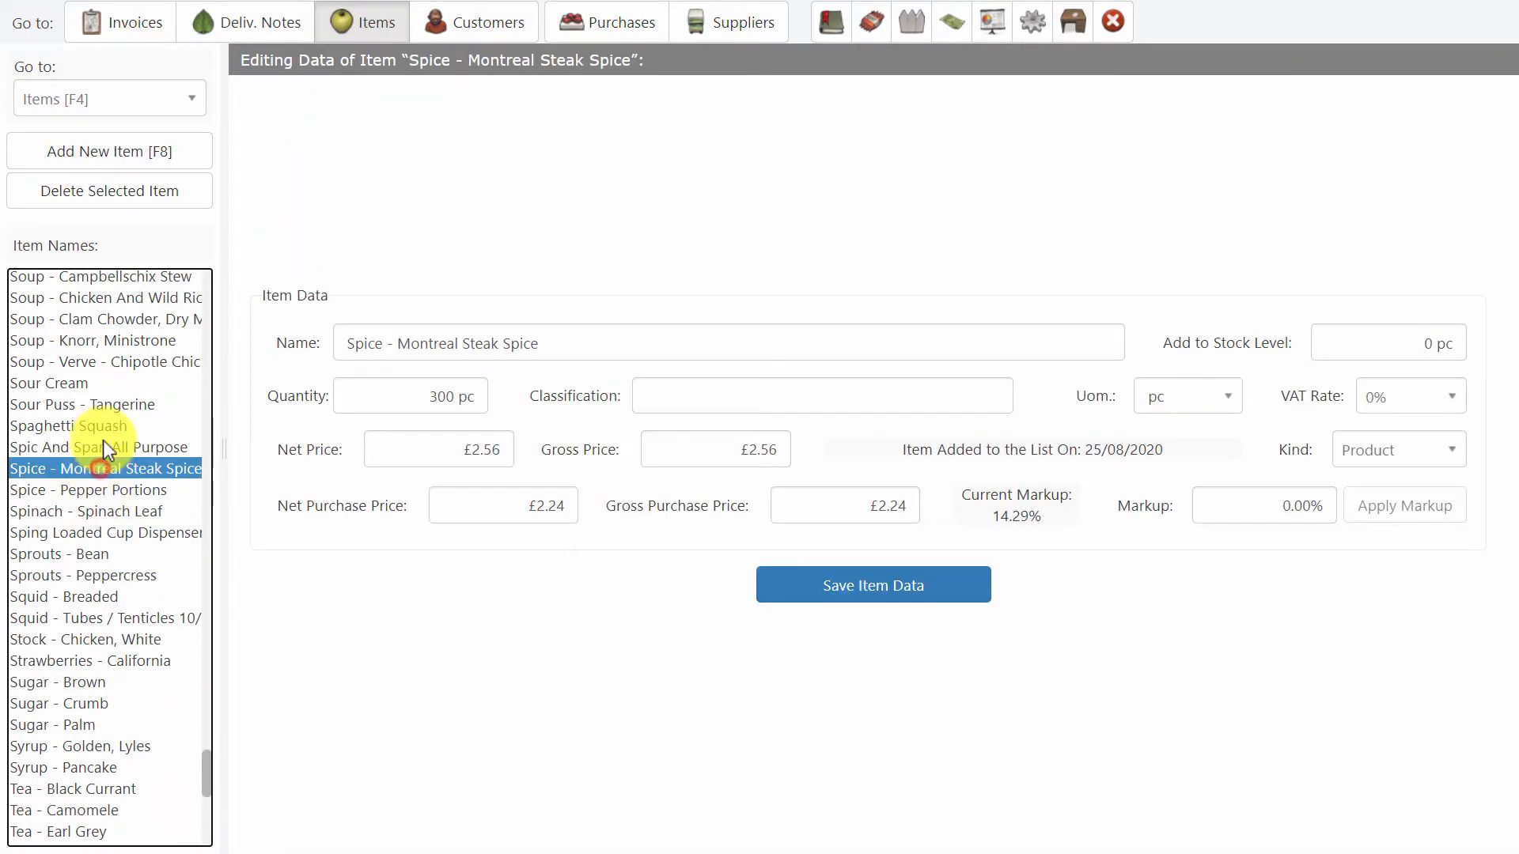
click(112, 340)
scroll(113, 340, up, 3)
click(113, 342)
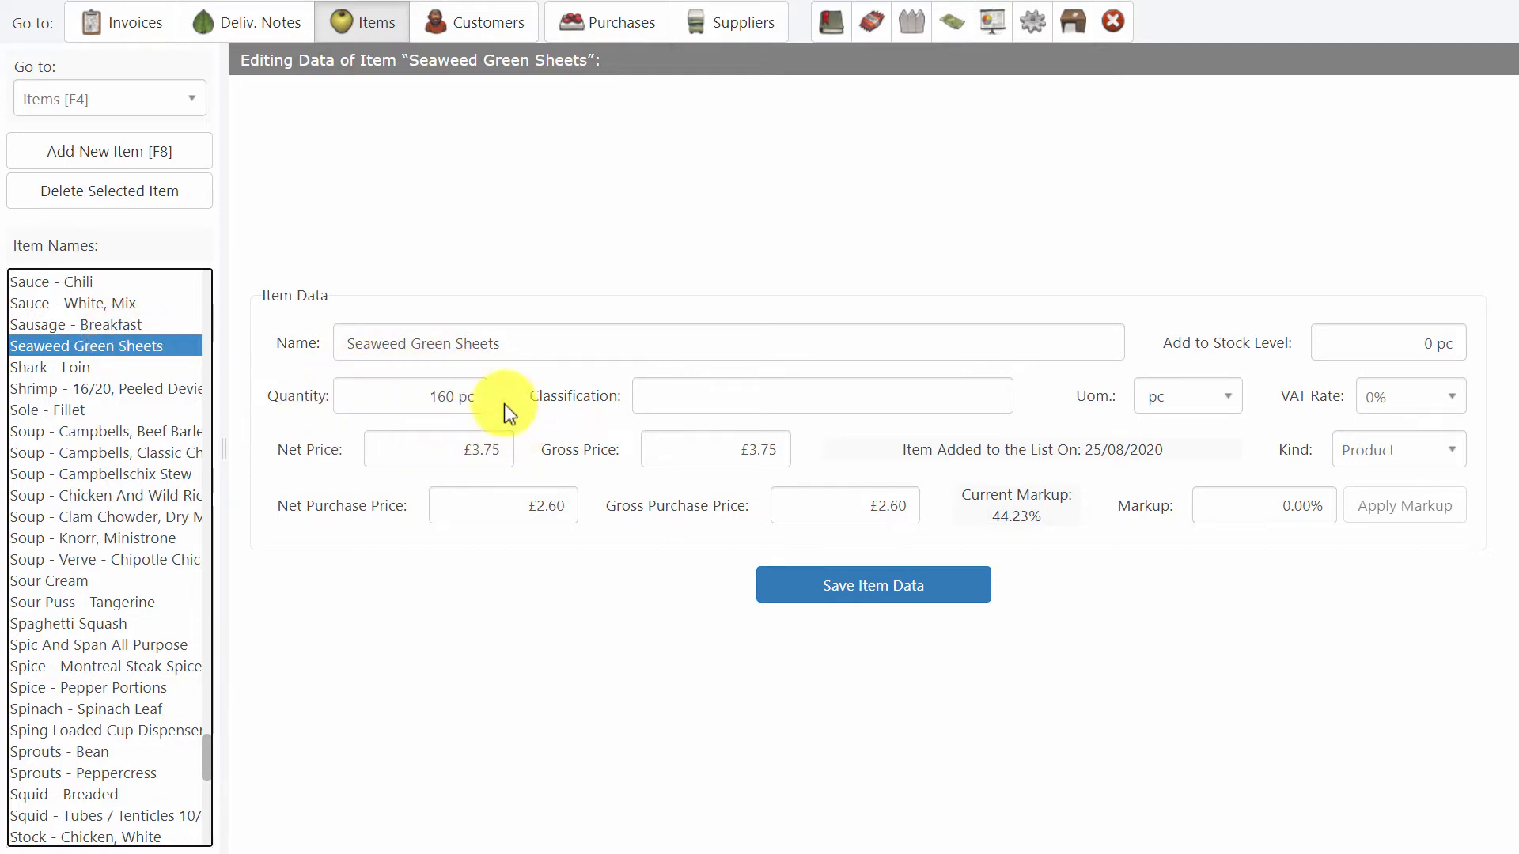
click(449, 425)
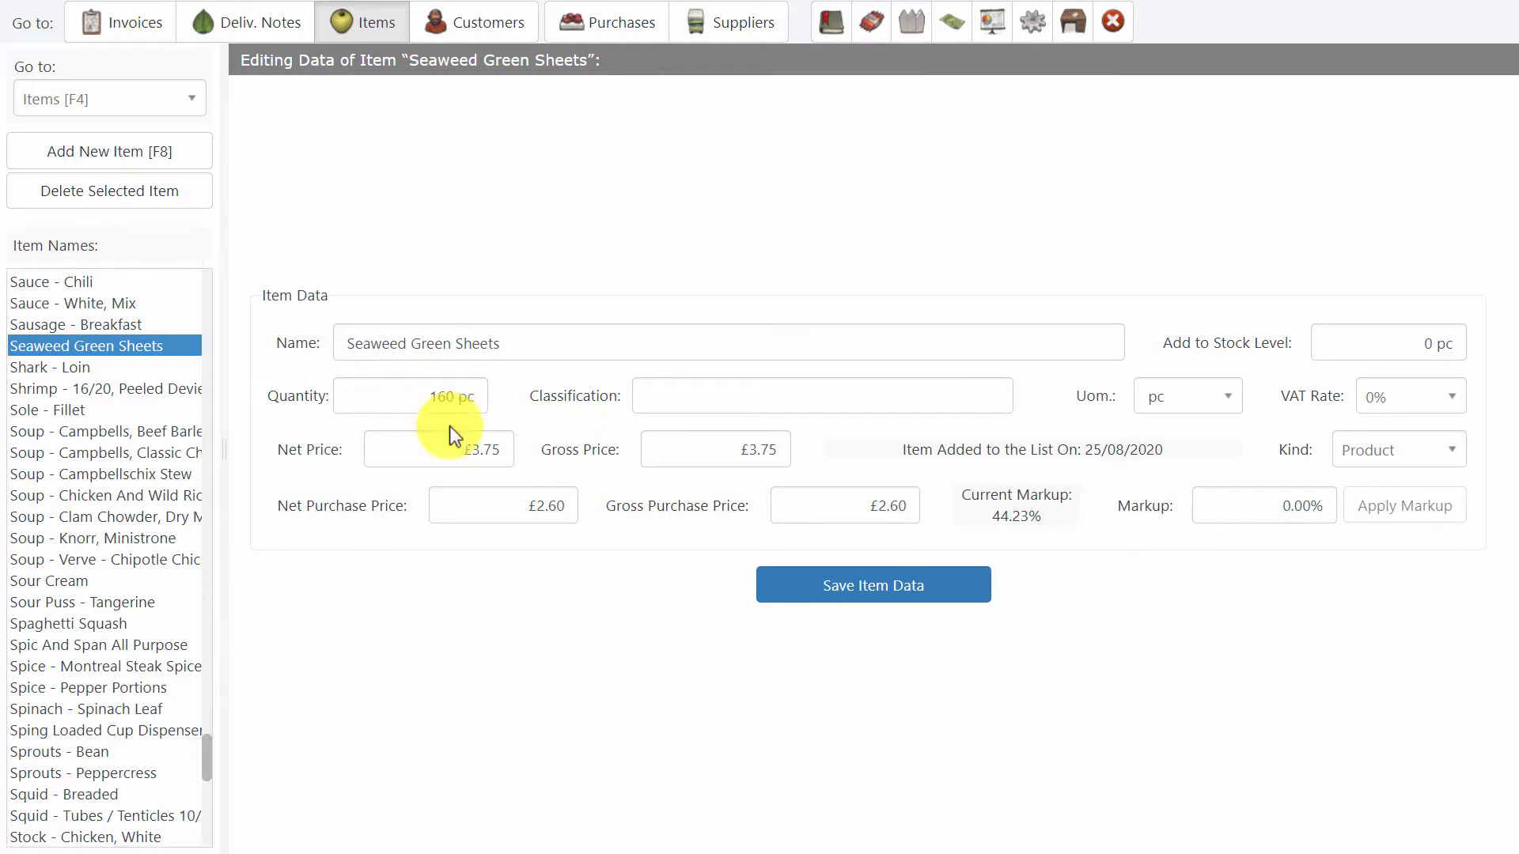
Switch to the customers, widen the customer list, and open the record of By Cook or By Crook Limited.
click(477, 24)
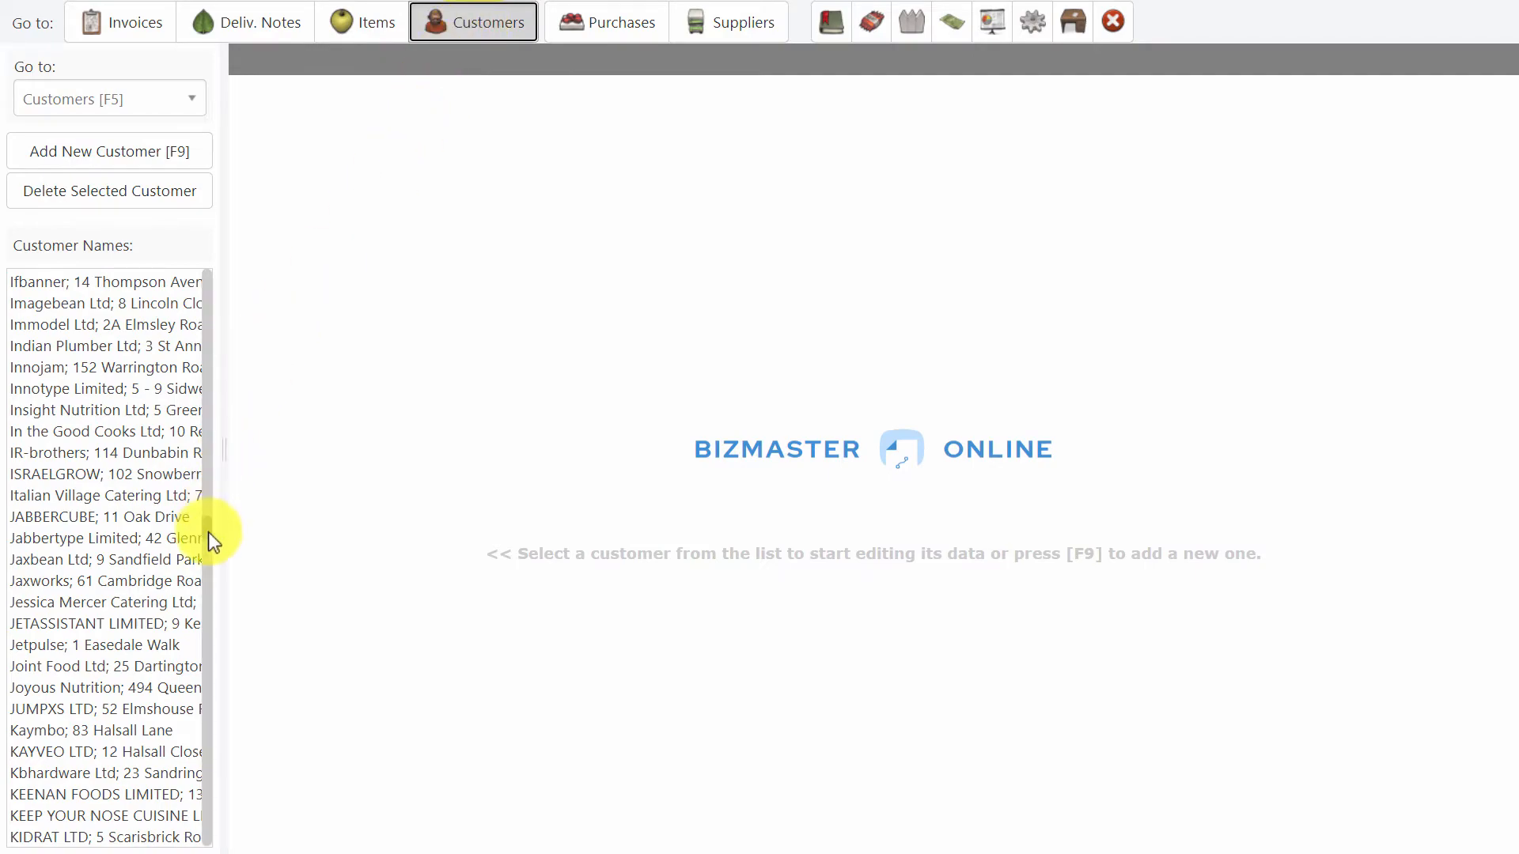
drag(222, 532, 272, 318)
click(278, 510)
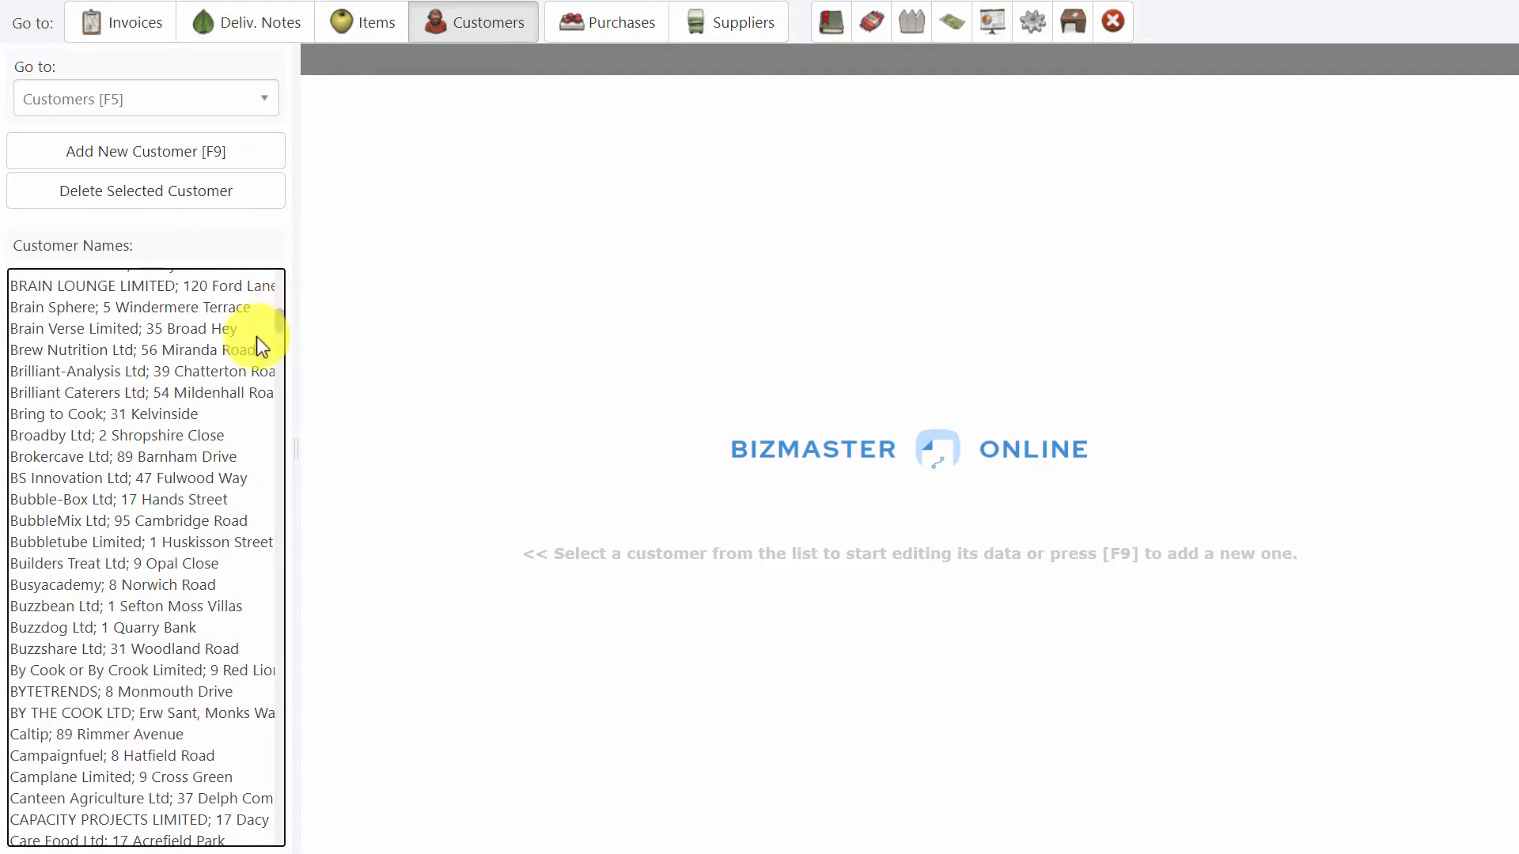
click(207, 413)
click(165, 666)
Browse further down the customer list, opening several records and finishing on Digitube Ltd.
scroll(167, 669, down, 7)
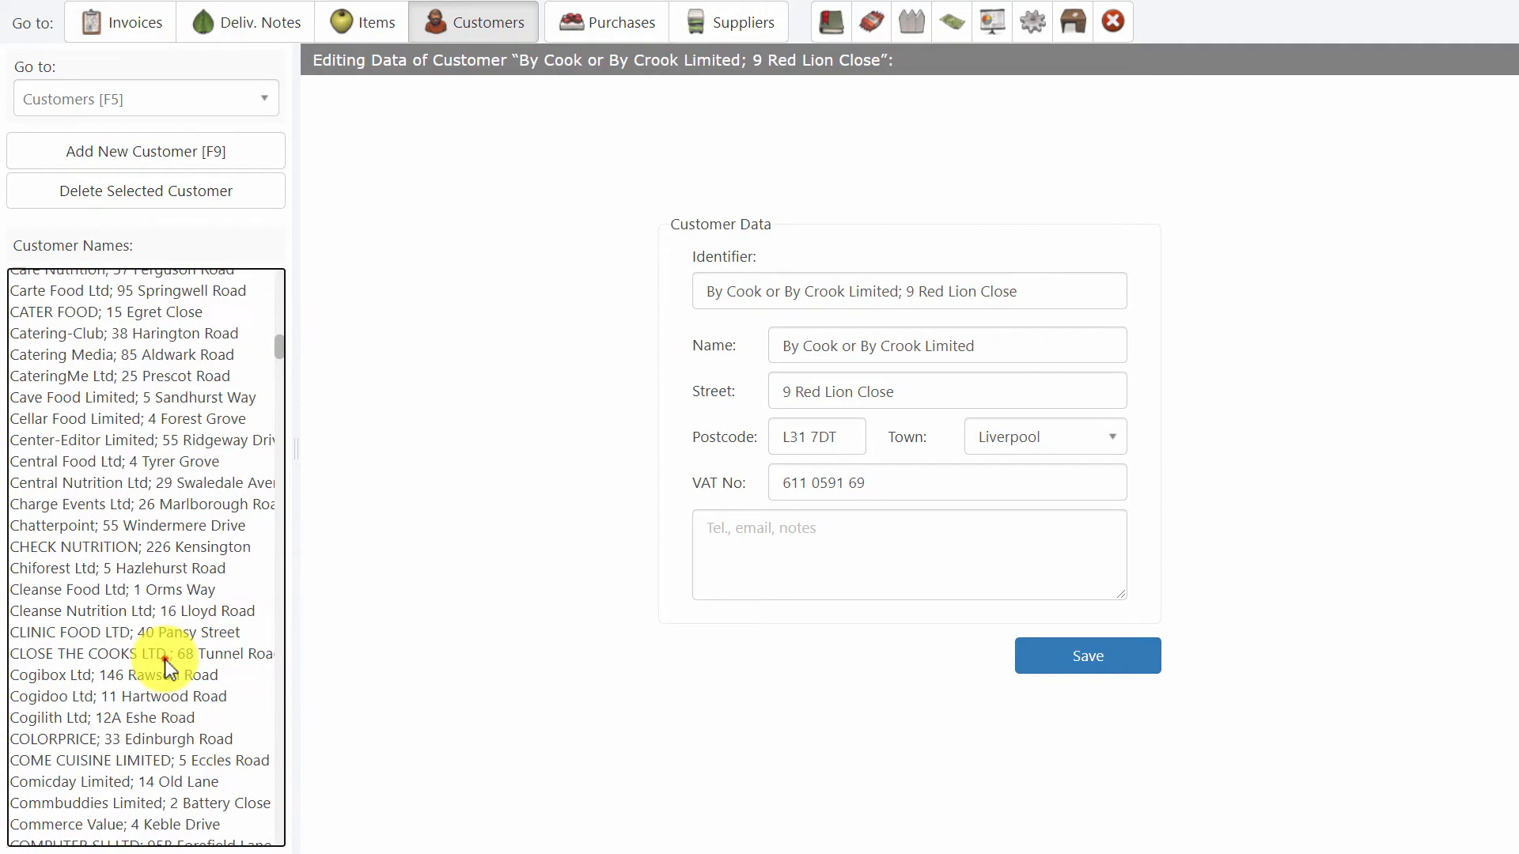
click(165, 659)
click(152, 783)
scroll(144, 789, down, 9)
click(144, 790)
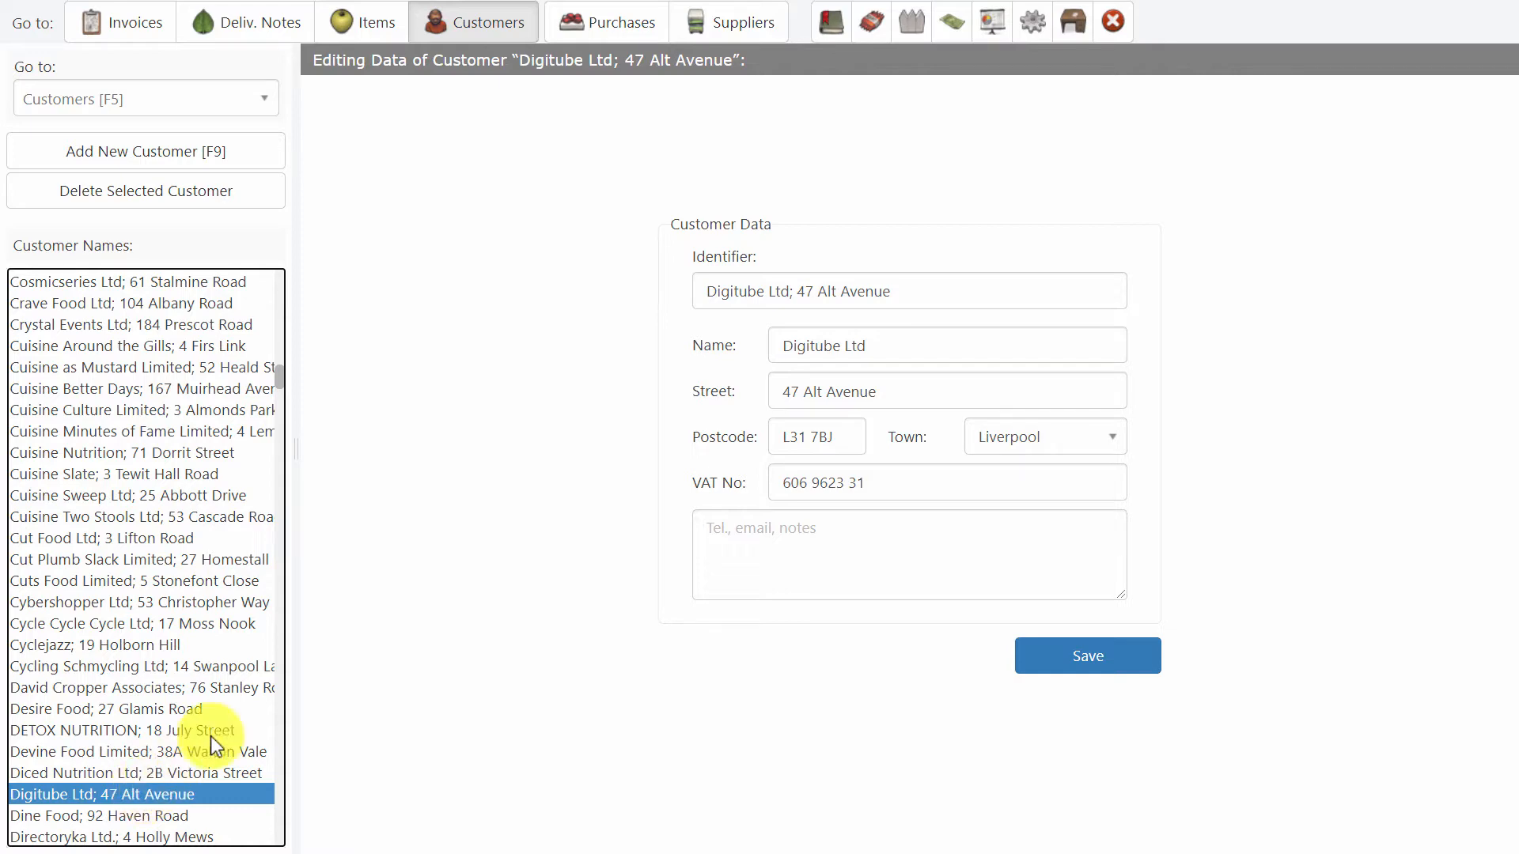
Switch to the invoices, issue a new invoice numbered 2735/2020, and narrow the side list to give the form more room.
drag(295, 525, 240, 510)
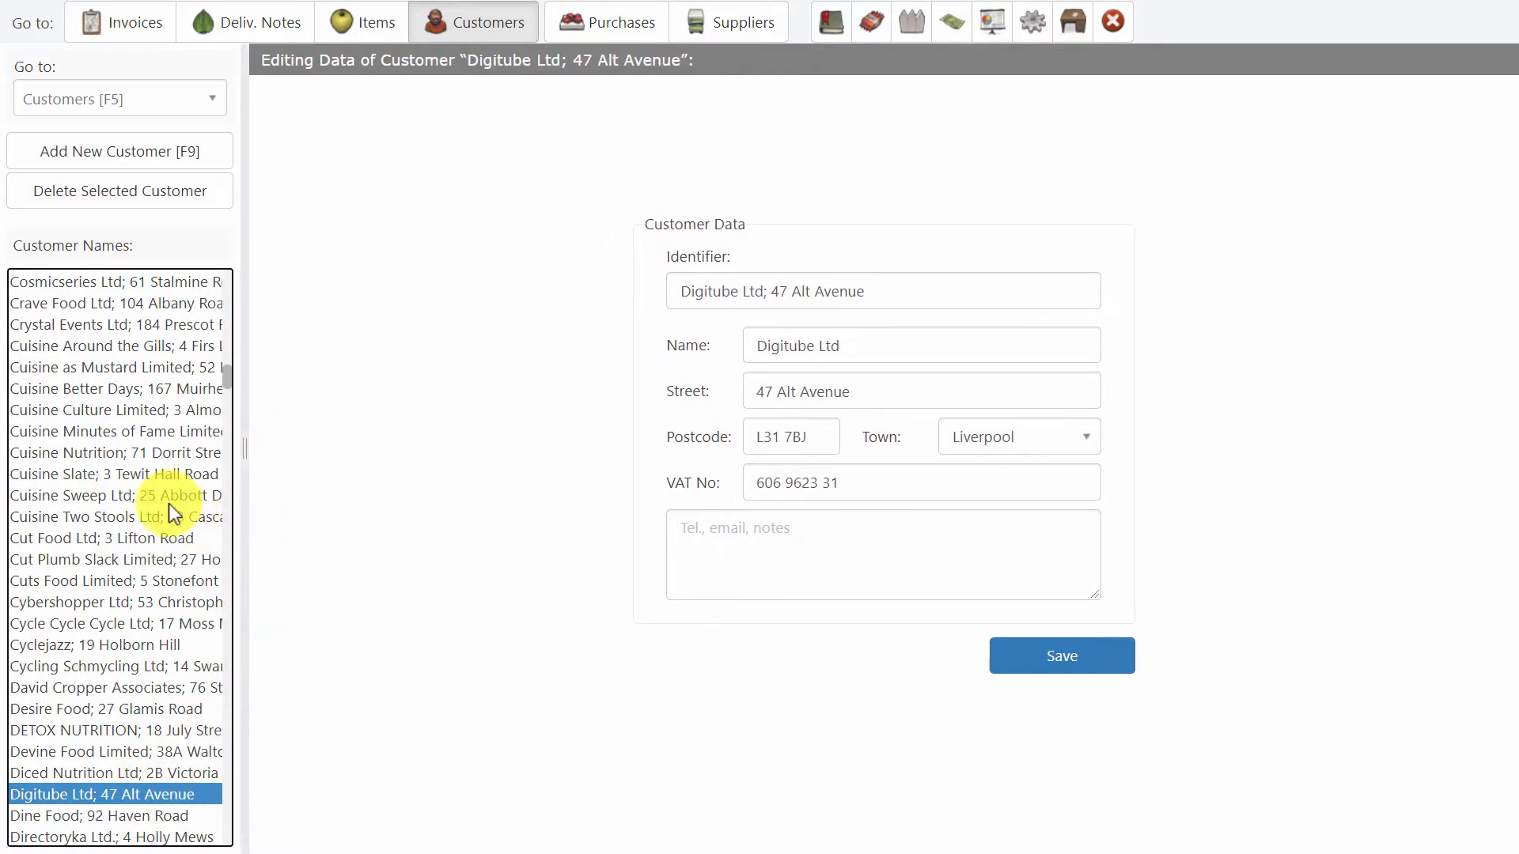
click(131, 24)
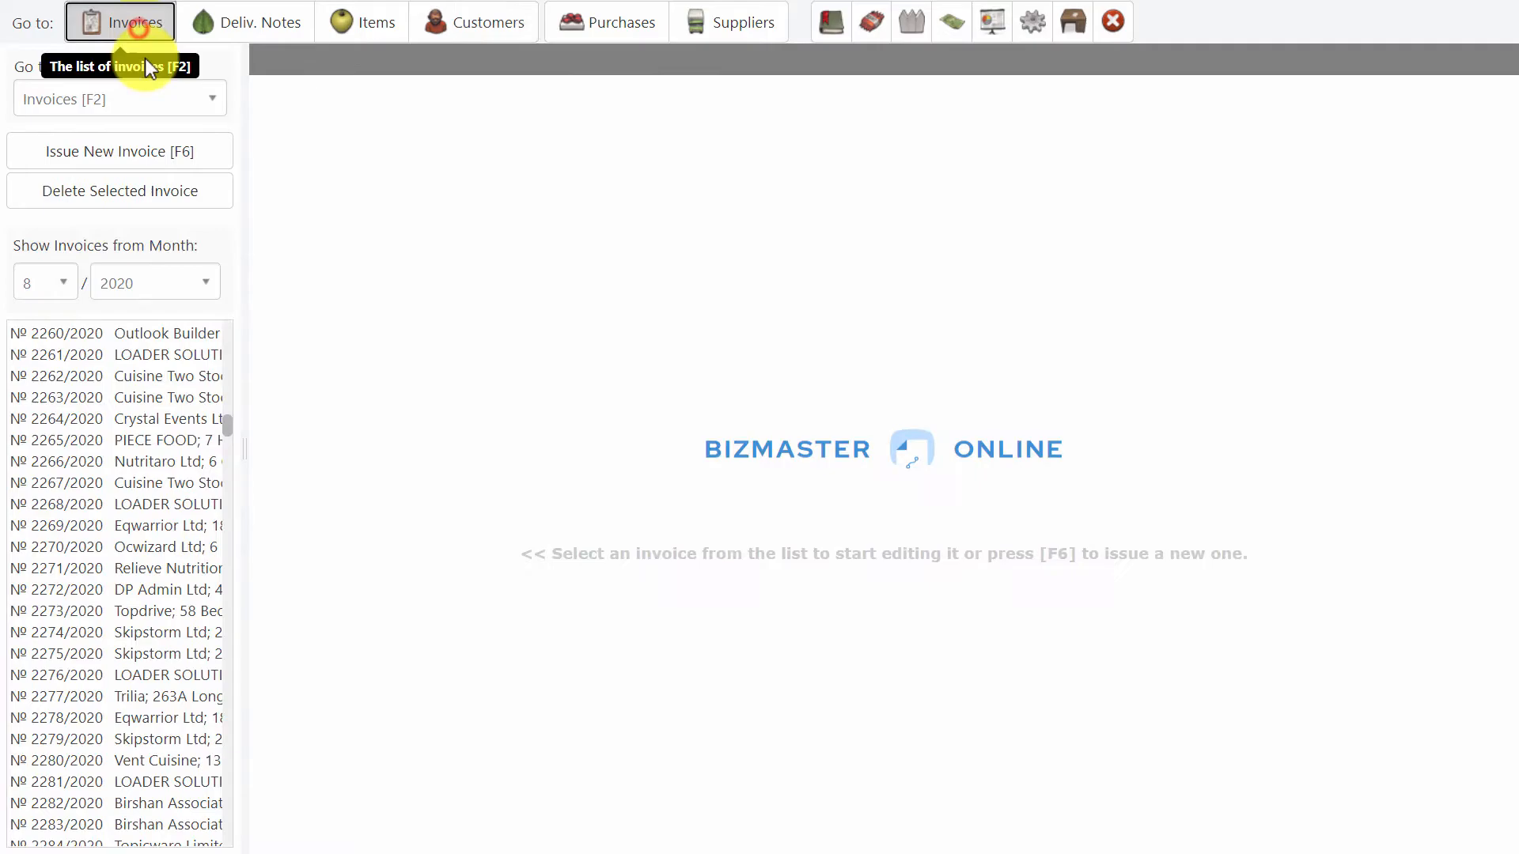
click(142, 152)
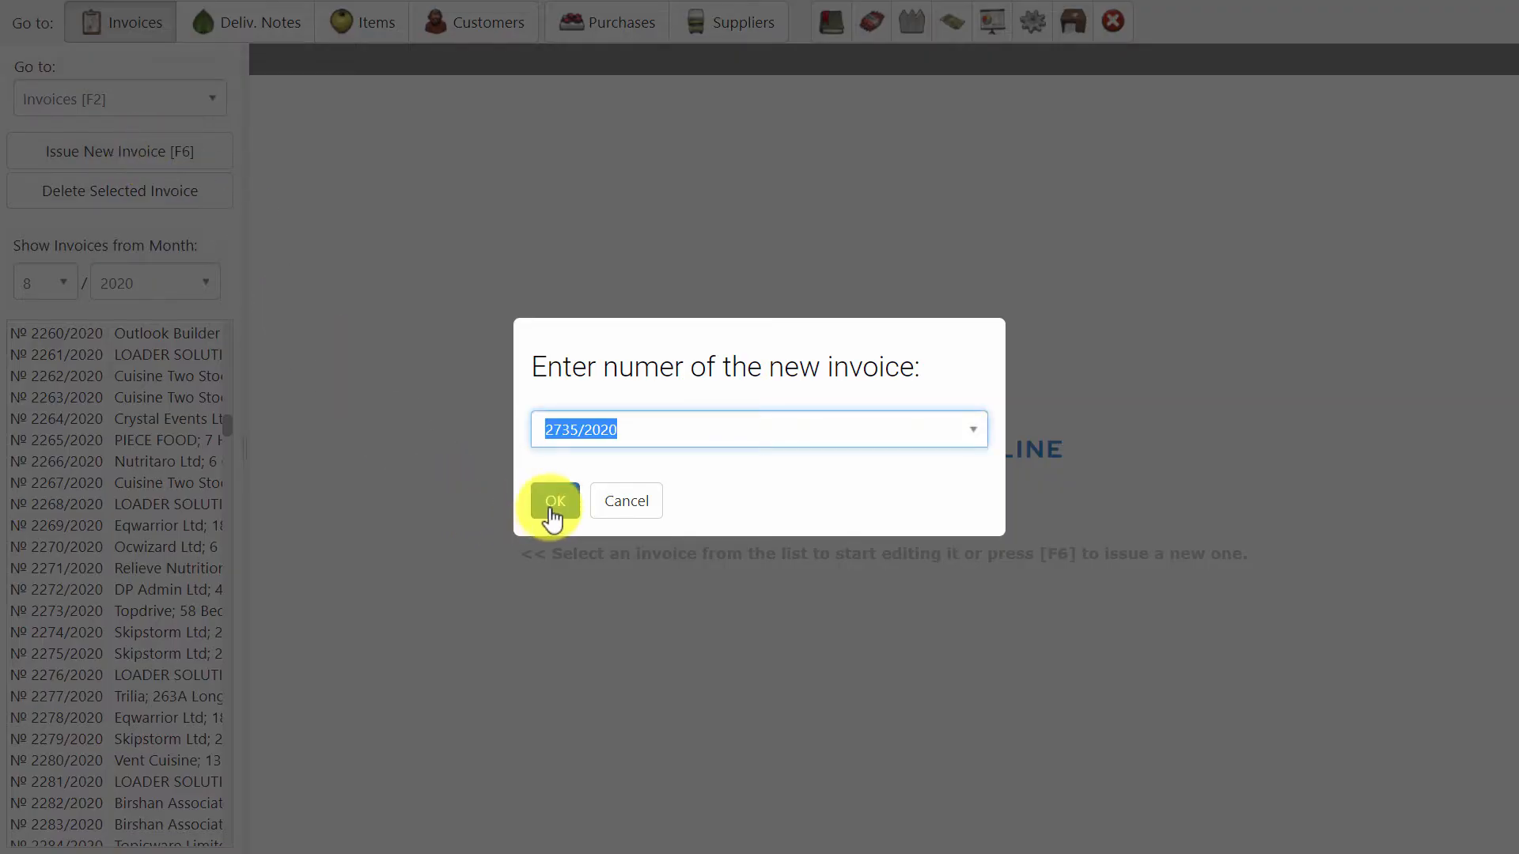
click(553, 506)
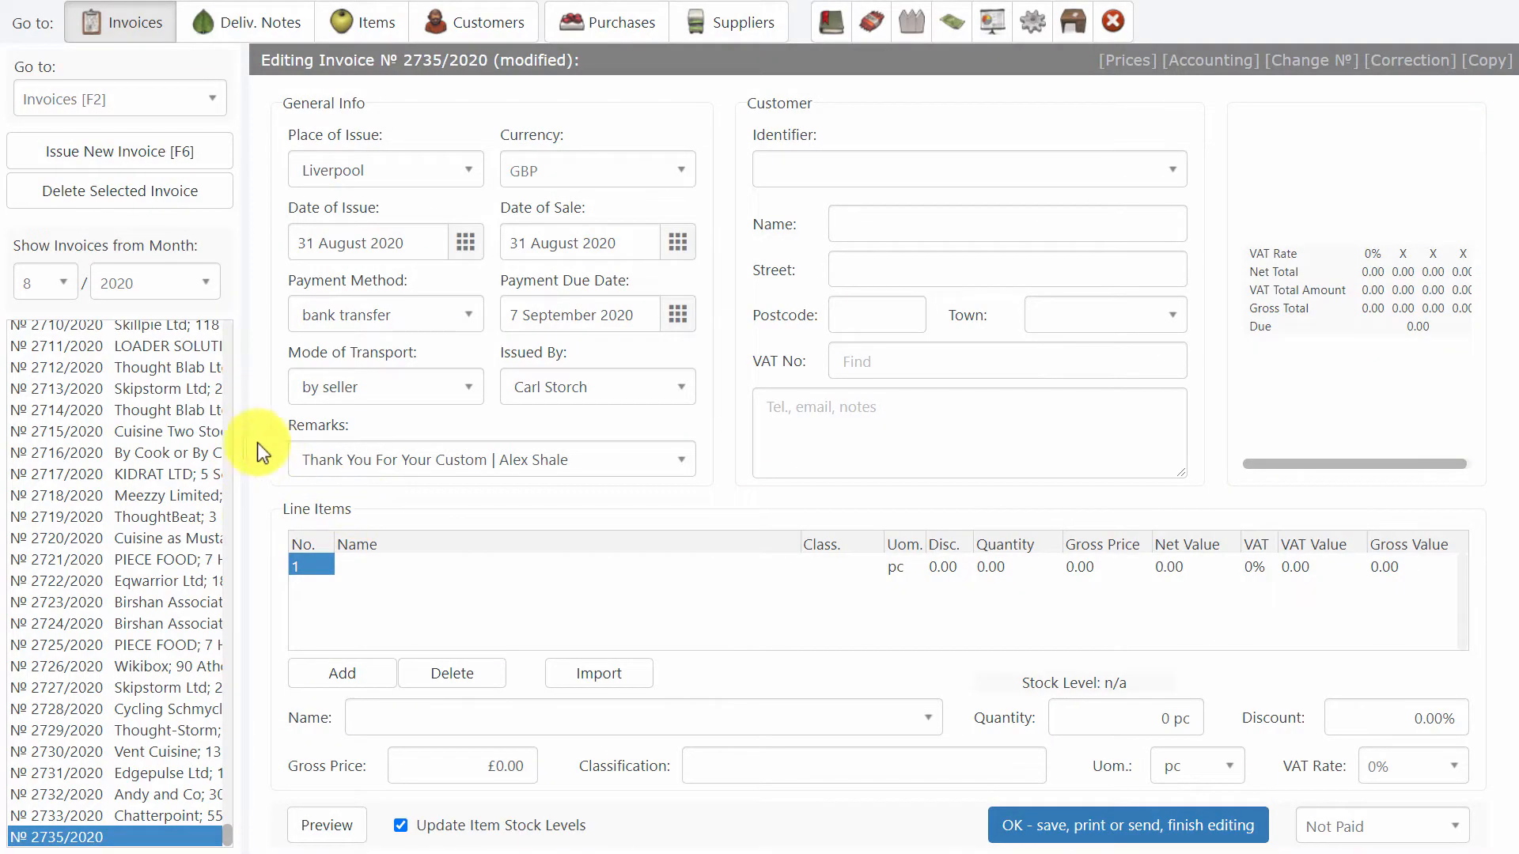
drag(245, 443, 231, 435)
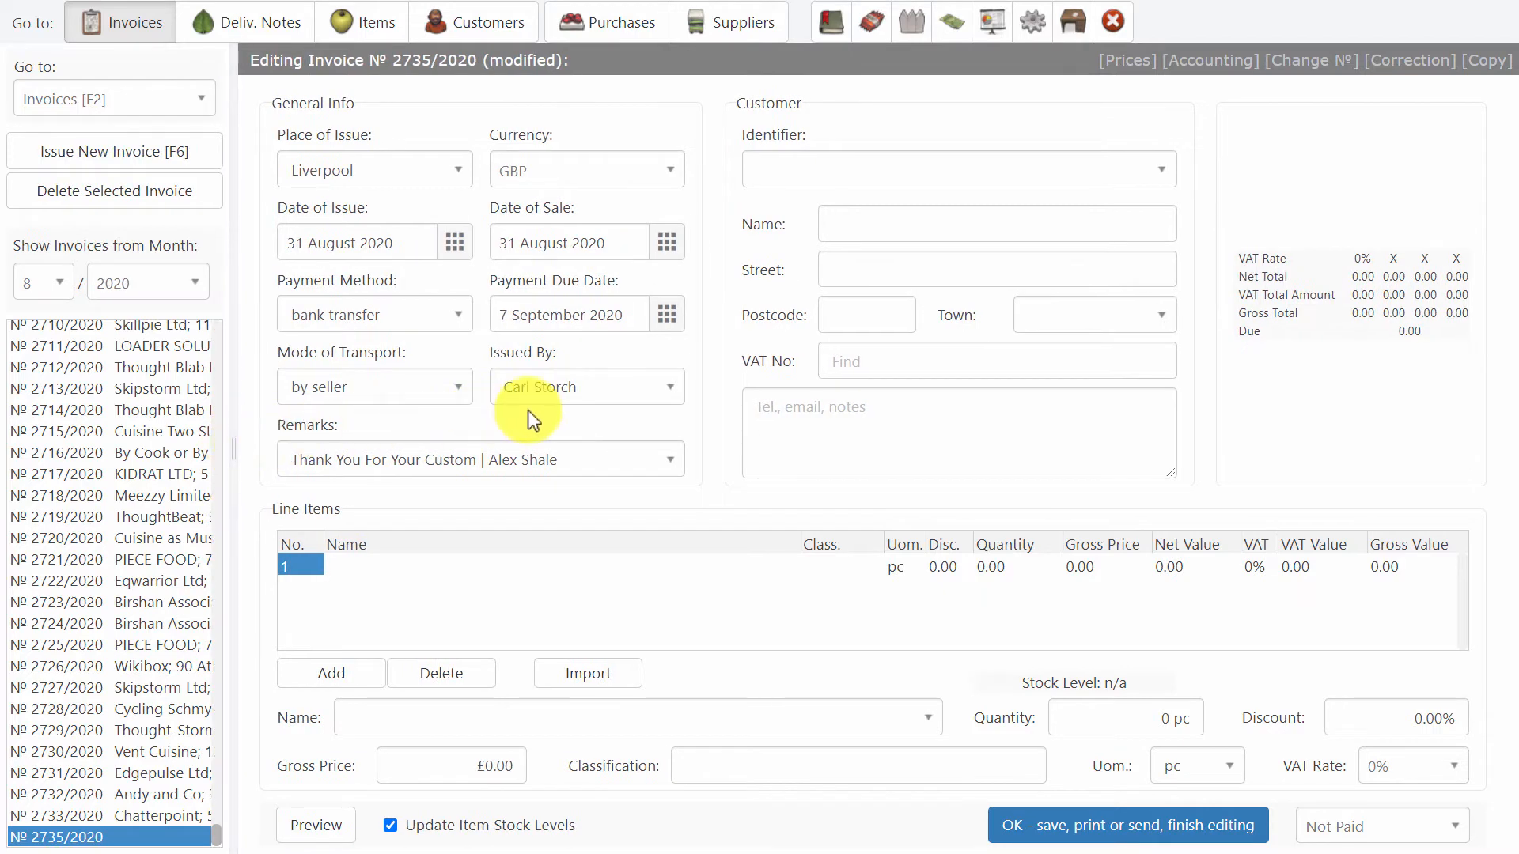
Choose Jabbertype Limited as the new invoice's customer, and replace it with Caltip by entering "C" as the identifier.
click(1163, 170)
scroll(1158, 308, down, 15)
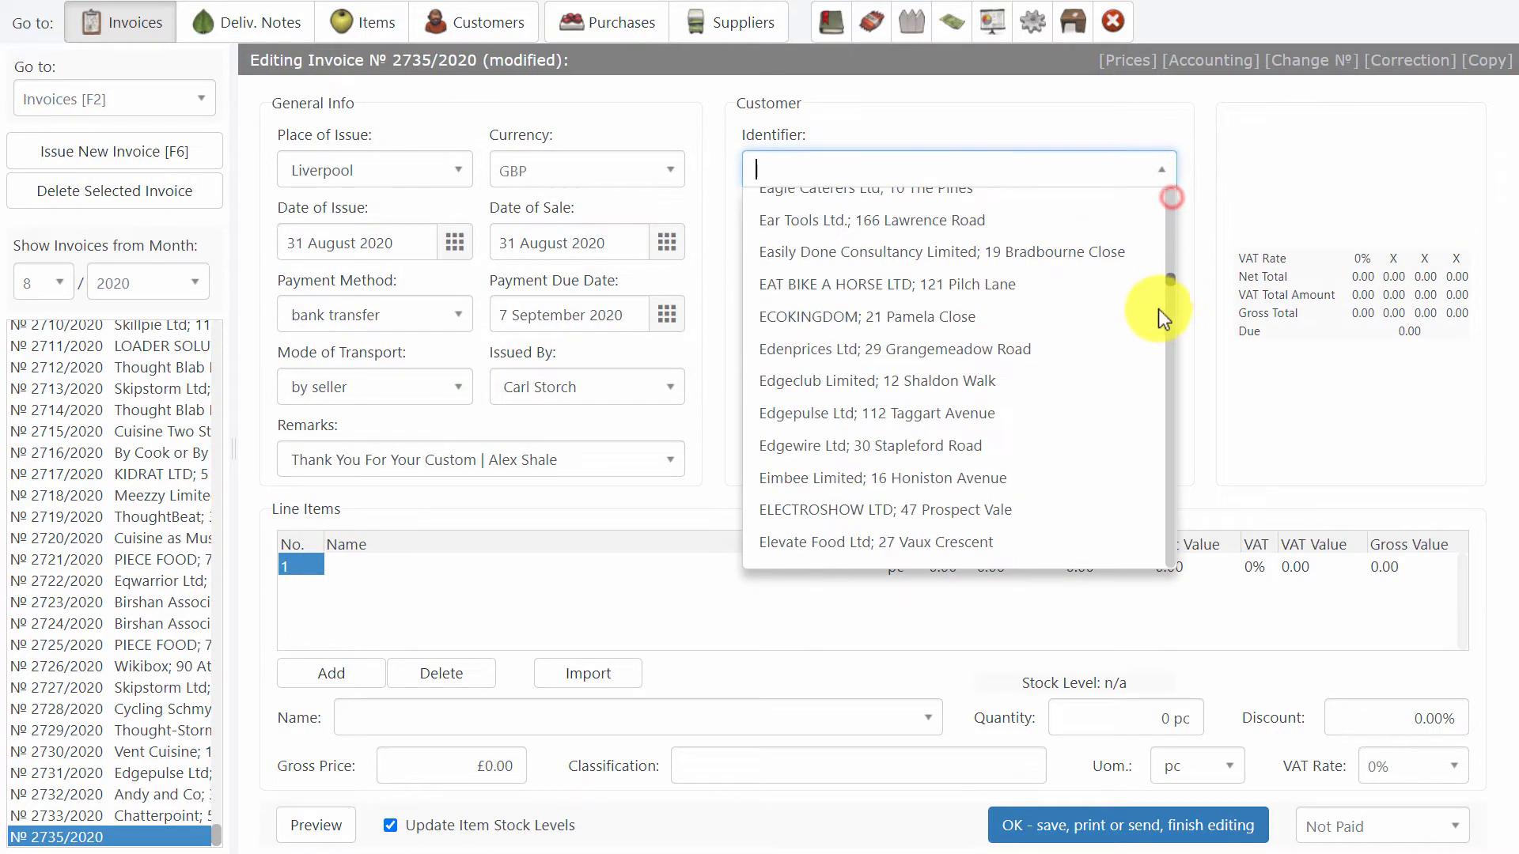
click(1062, 393)
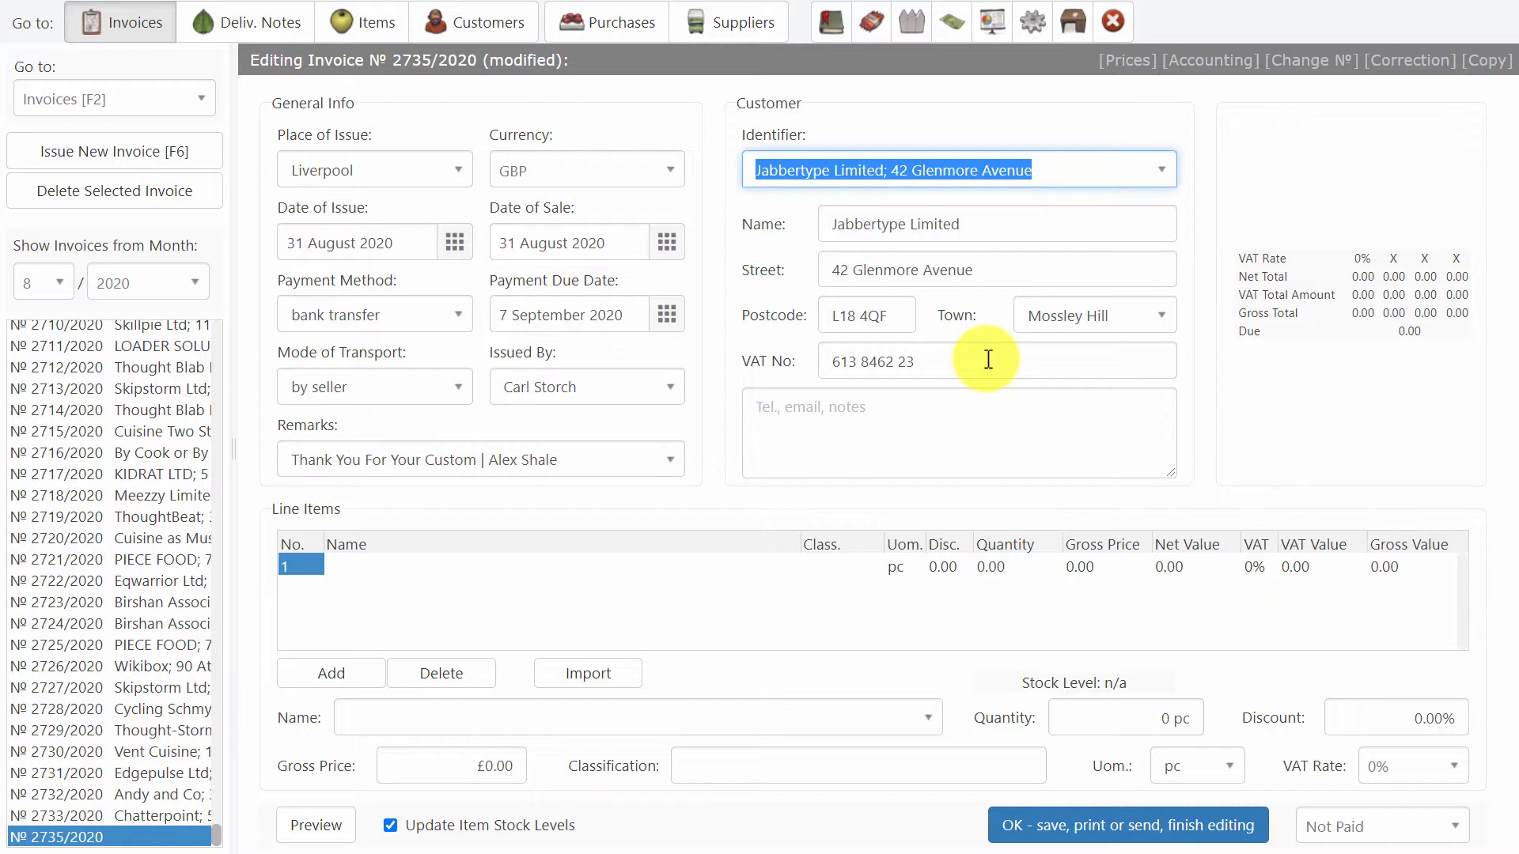
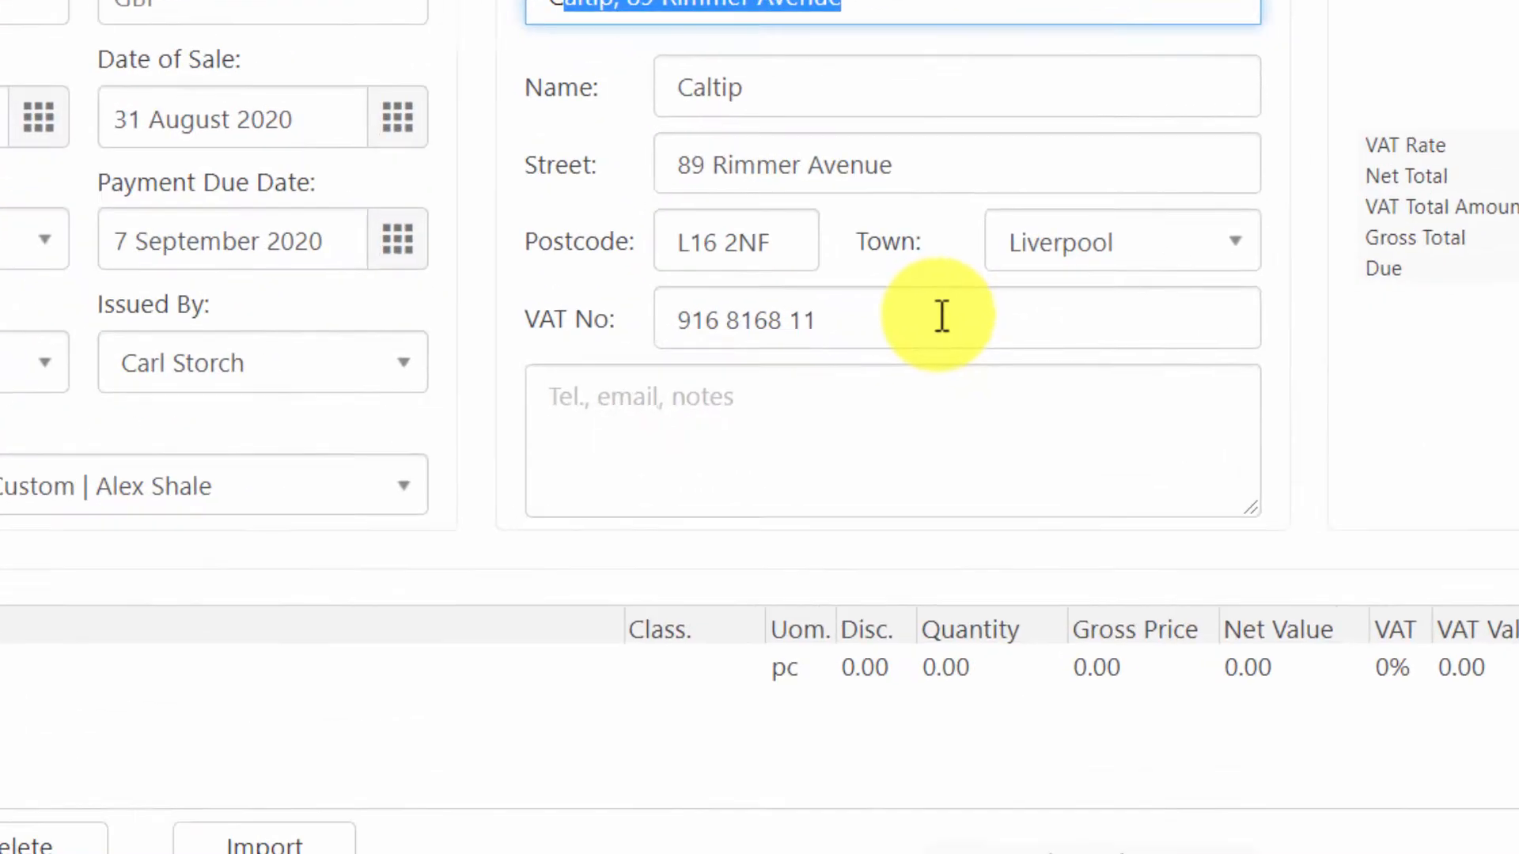
Find the customer by pasting a VAT number and apply LEADER SOLUTIONS LTD to the invoice.
click(988, 360)
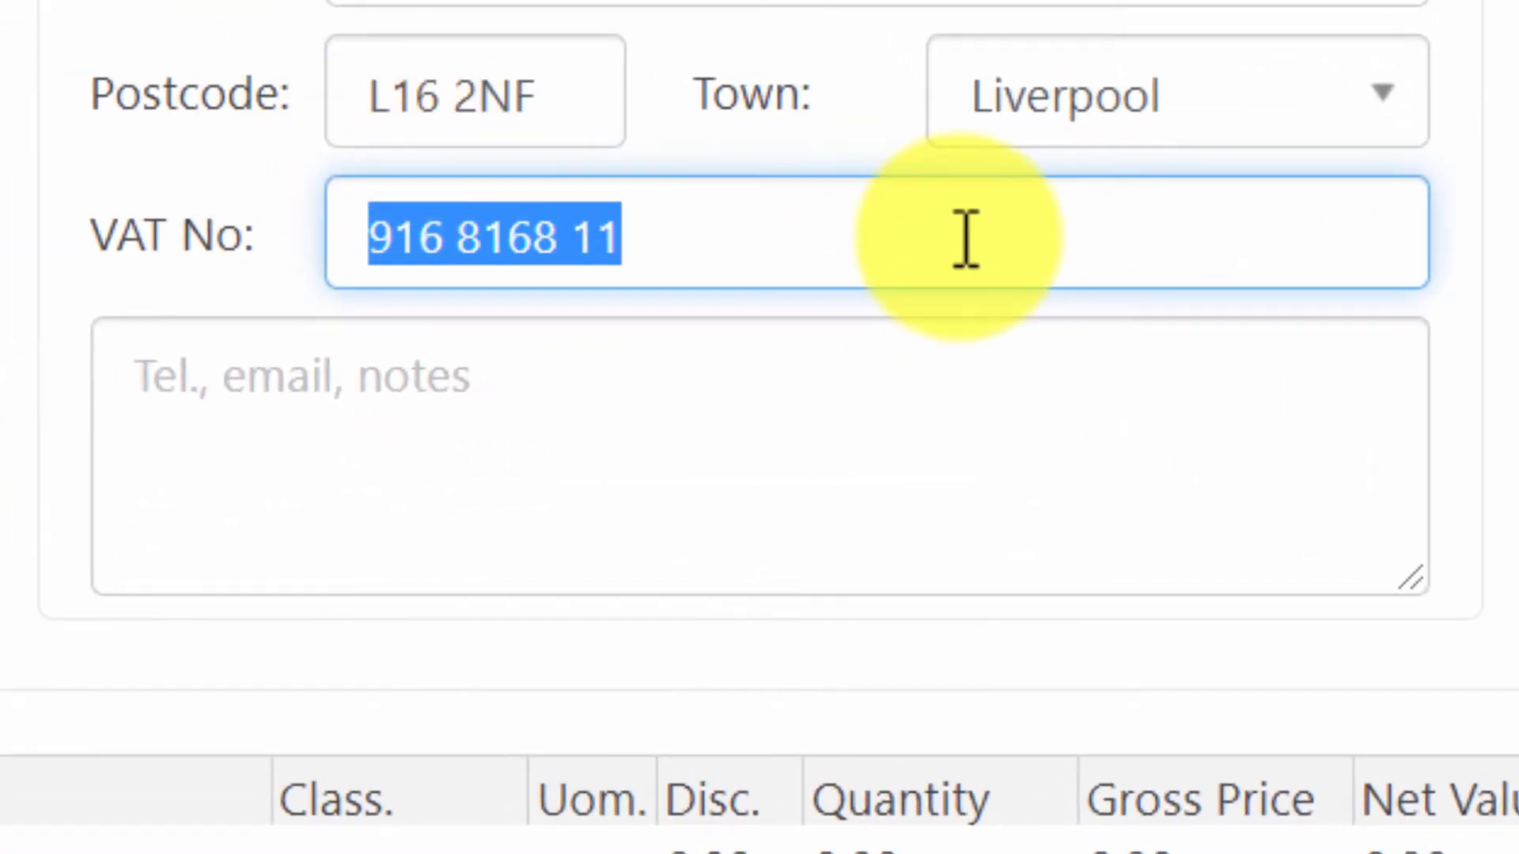
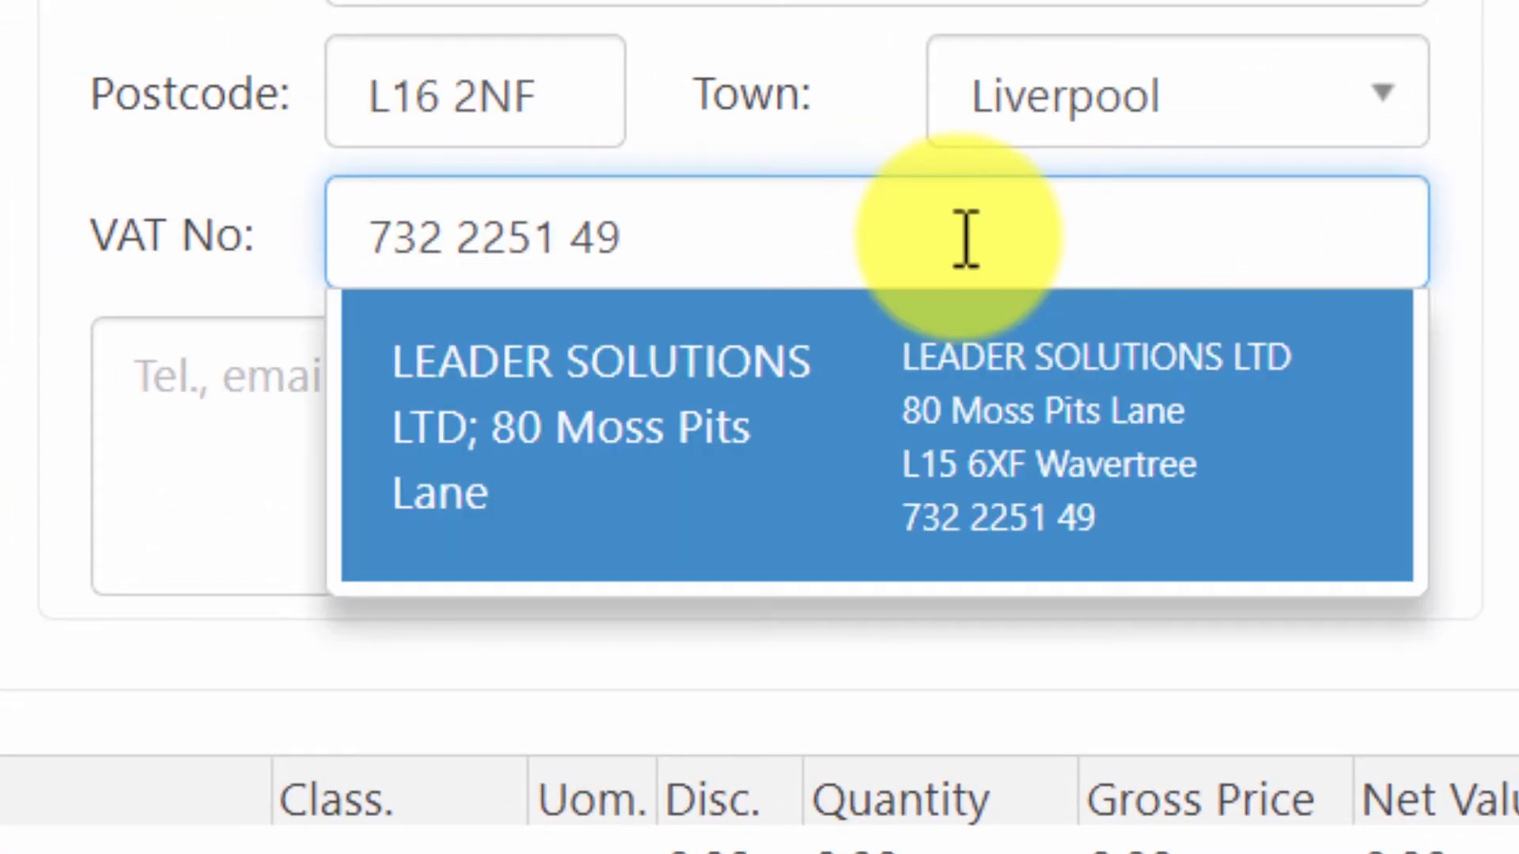
click(942, 424)
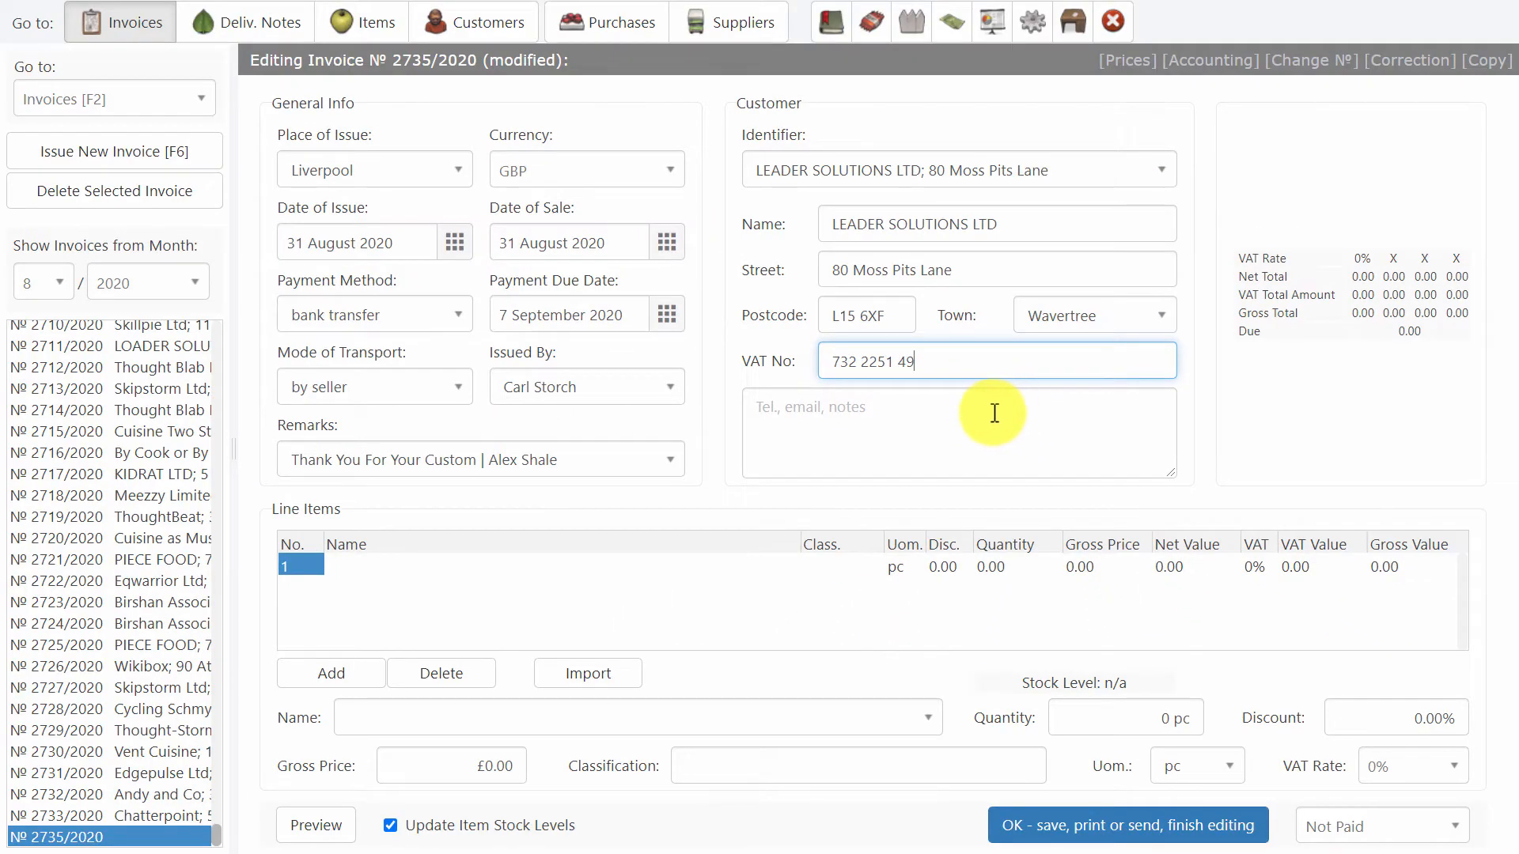
Set the first line item to Apricots - Dried and replace it with Arctic Char - Fillets.
click(931, 719)
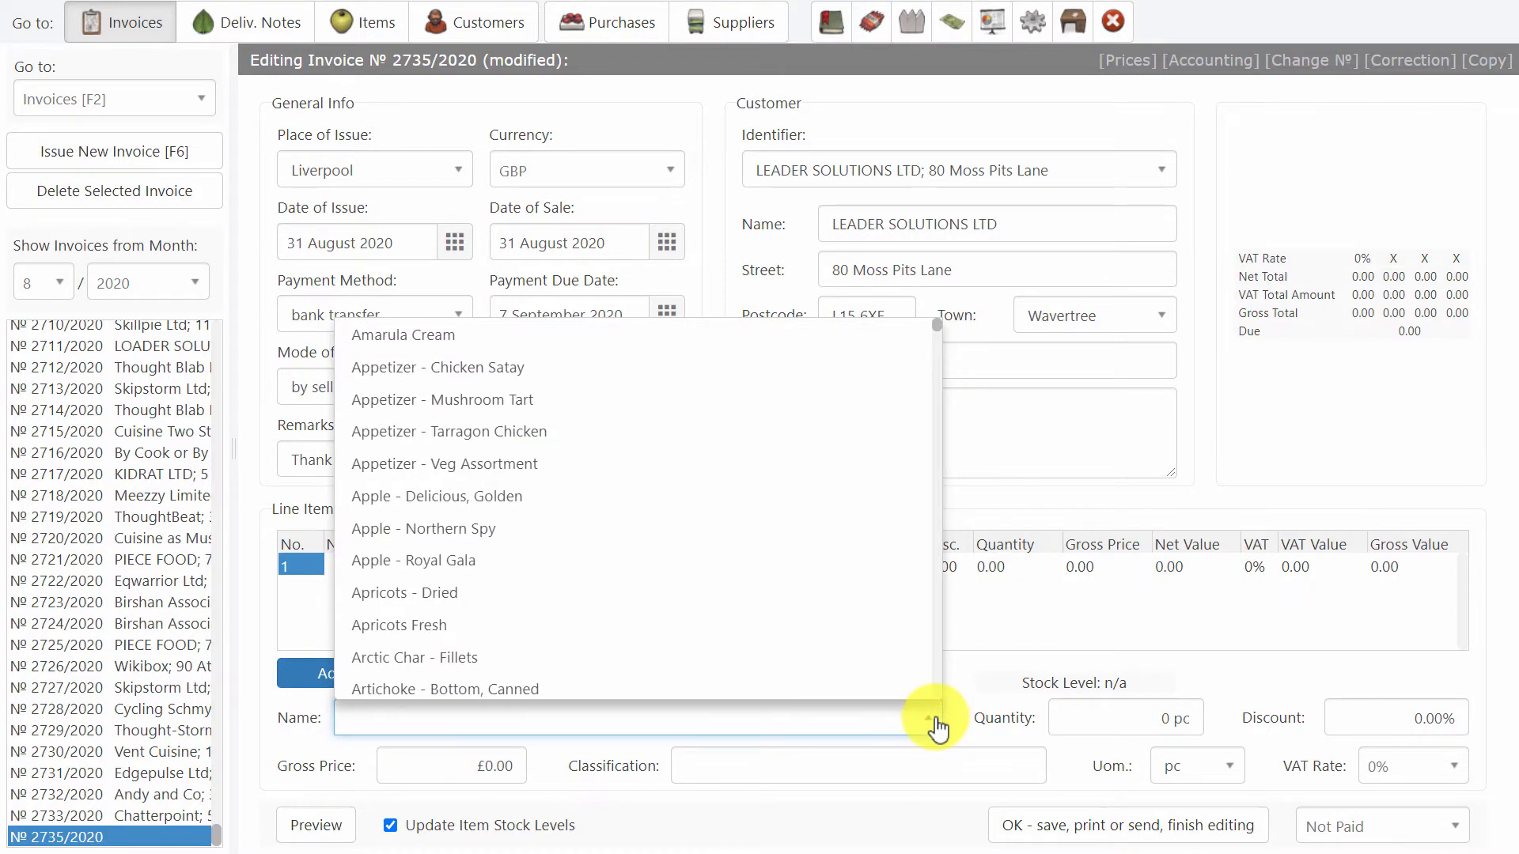
click(637, 594)
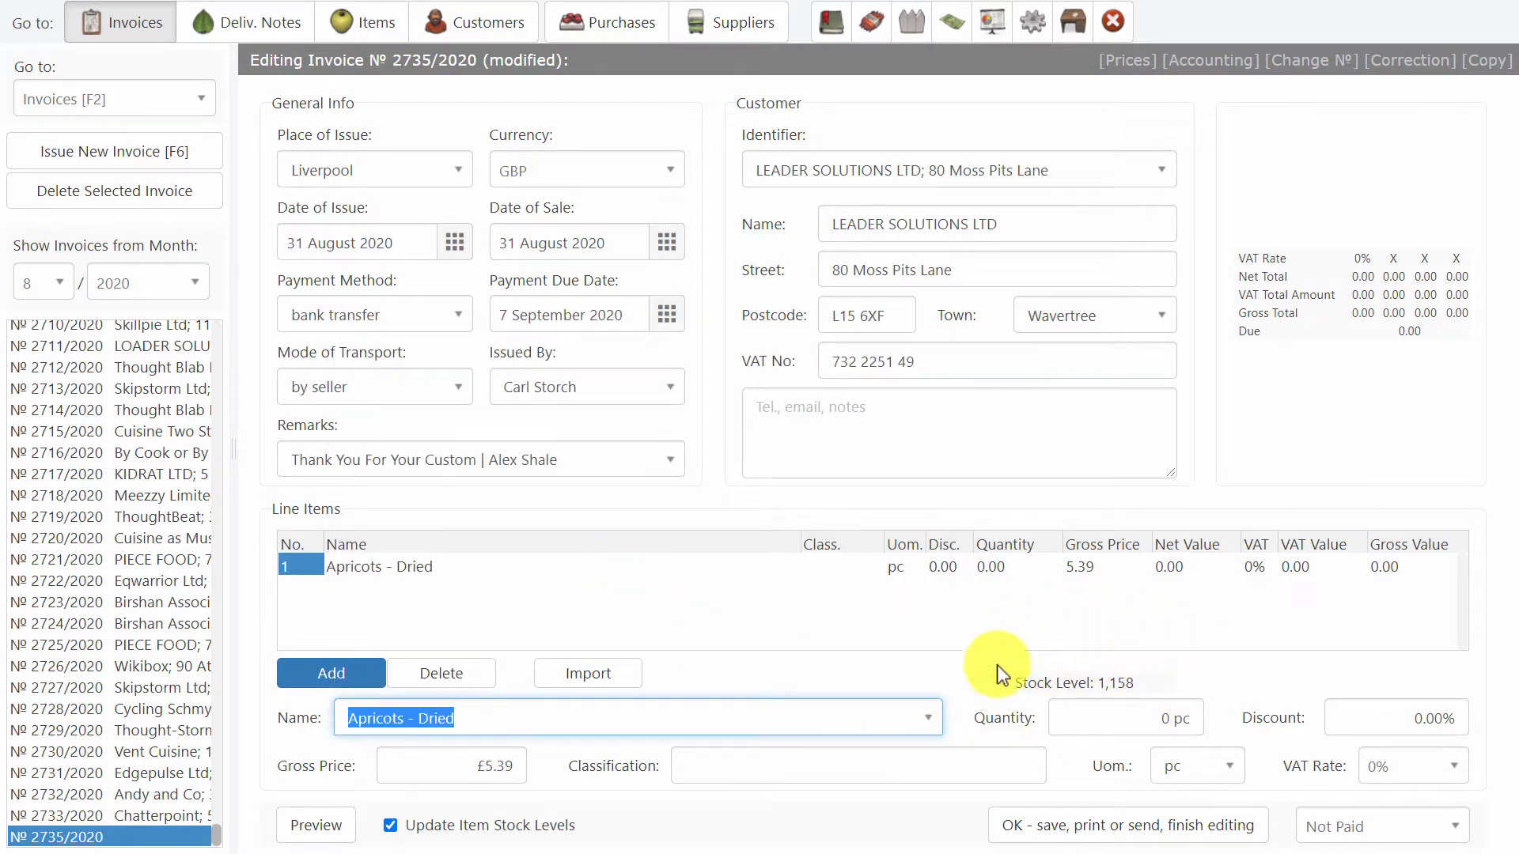
click(934, 720)
click(710, 647)
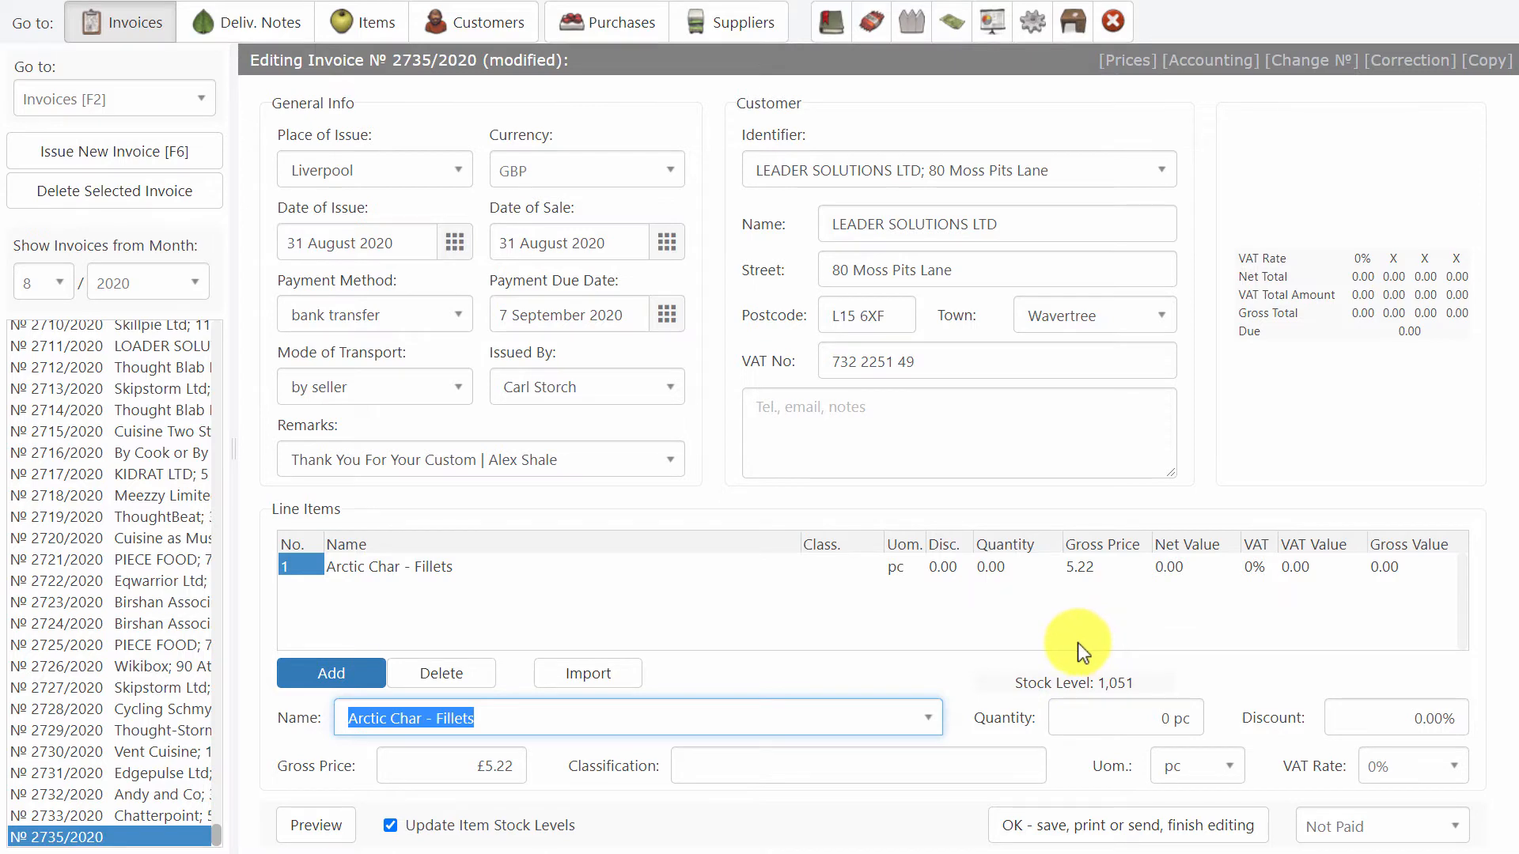
Switch to the purchases without saving the modified invoice.
click(600, 19)
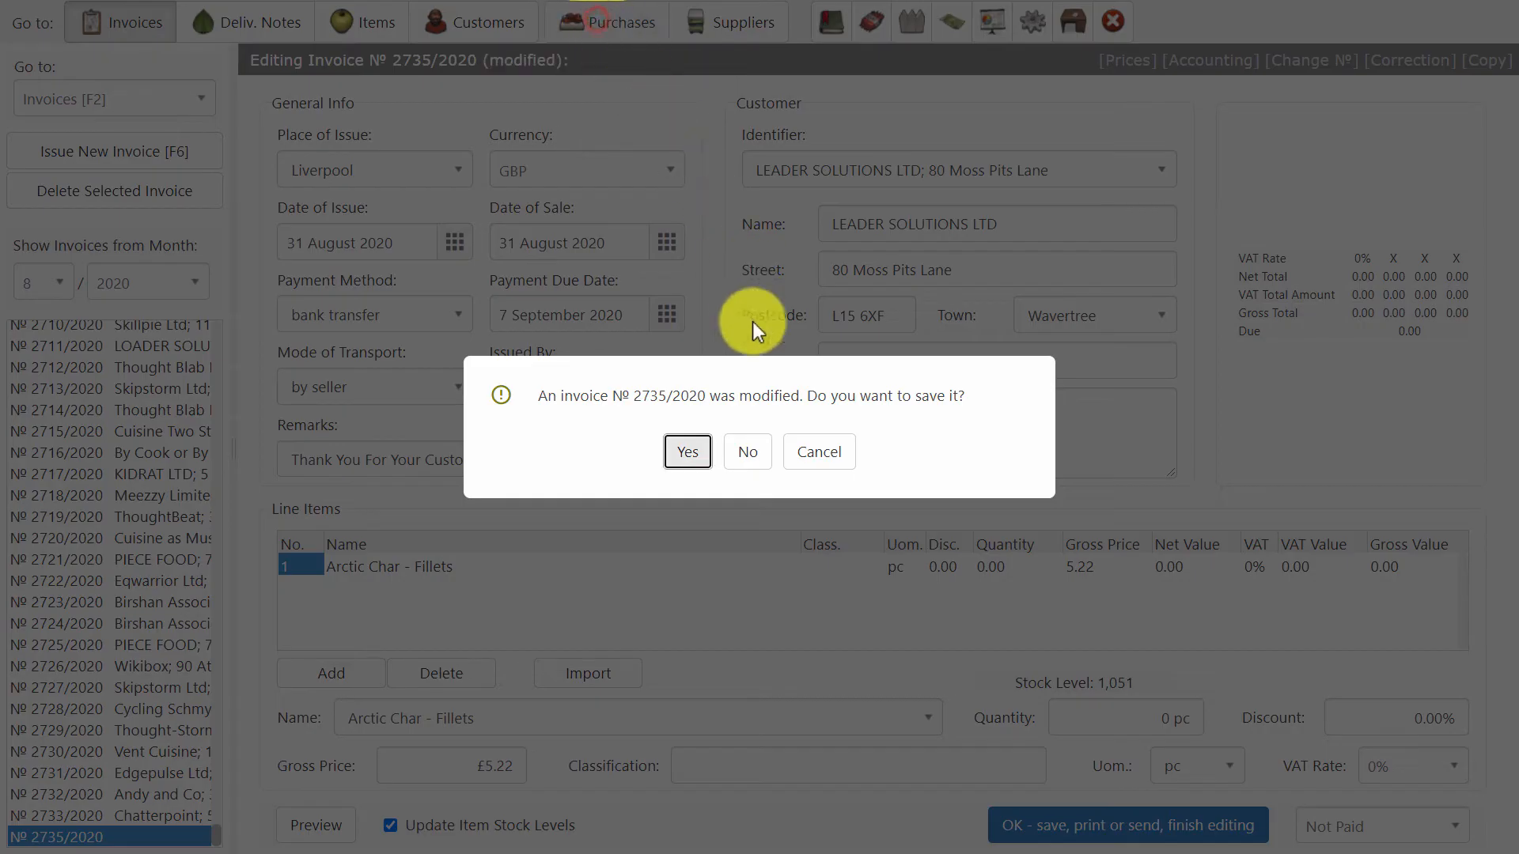
click(748, 451)
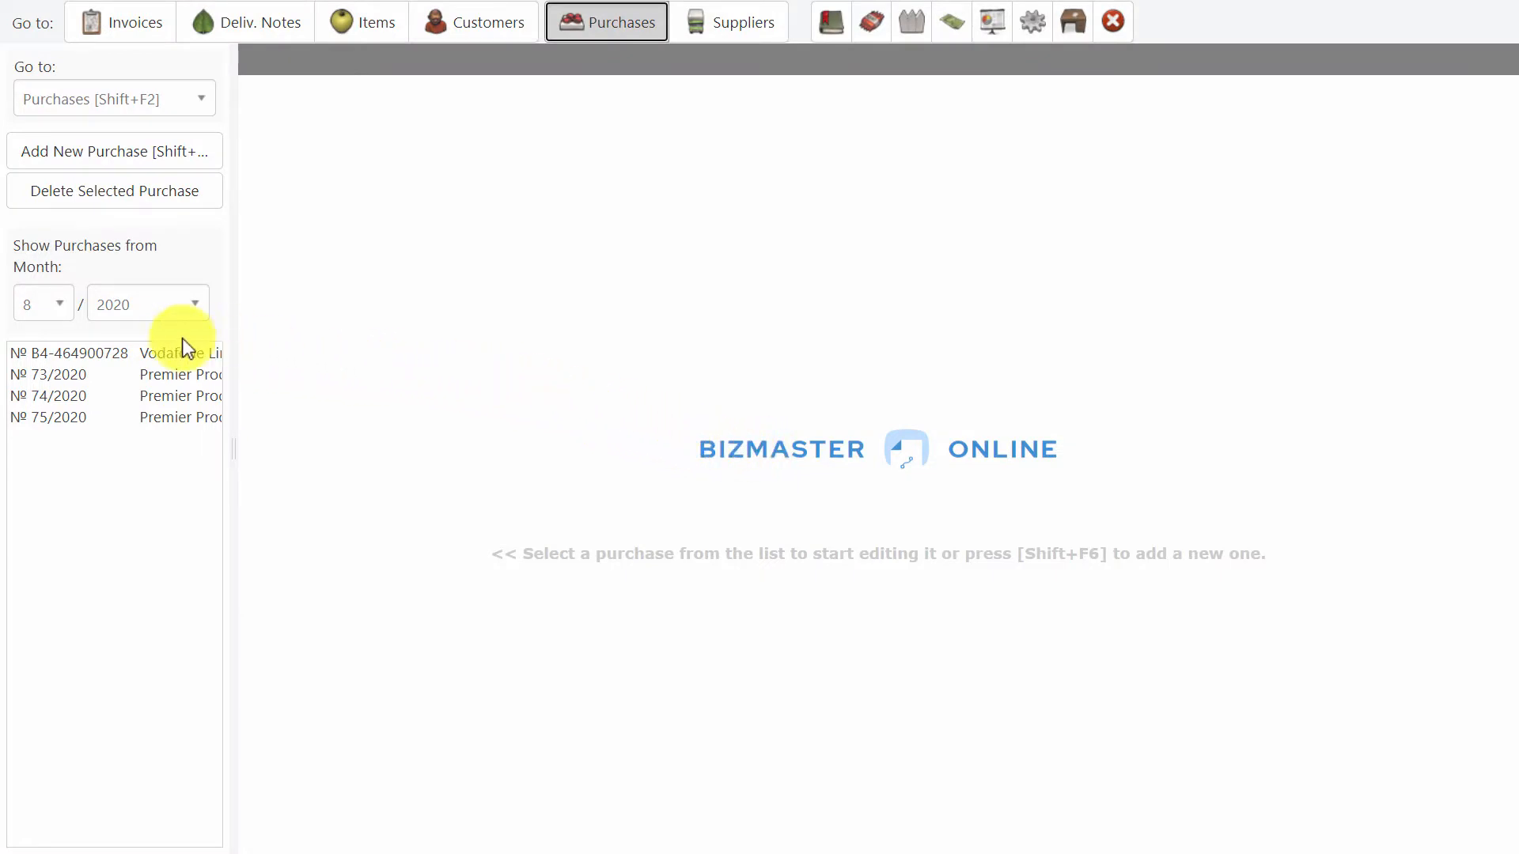
Open purchase 73/2020, look through all its line items, and preview its purchase order.
click(97, 376)
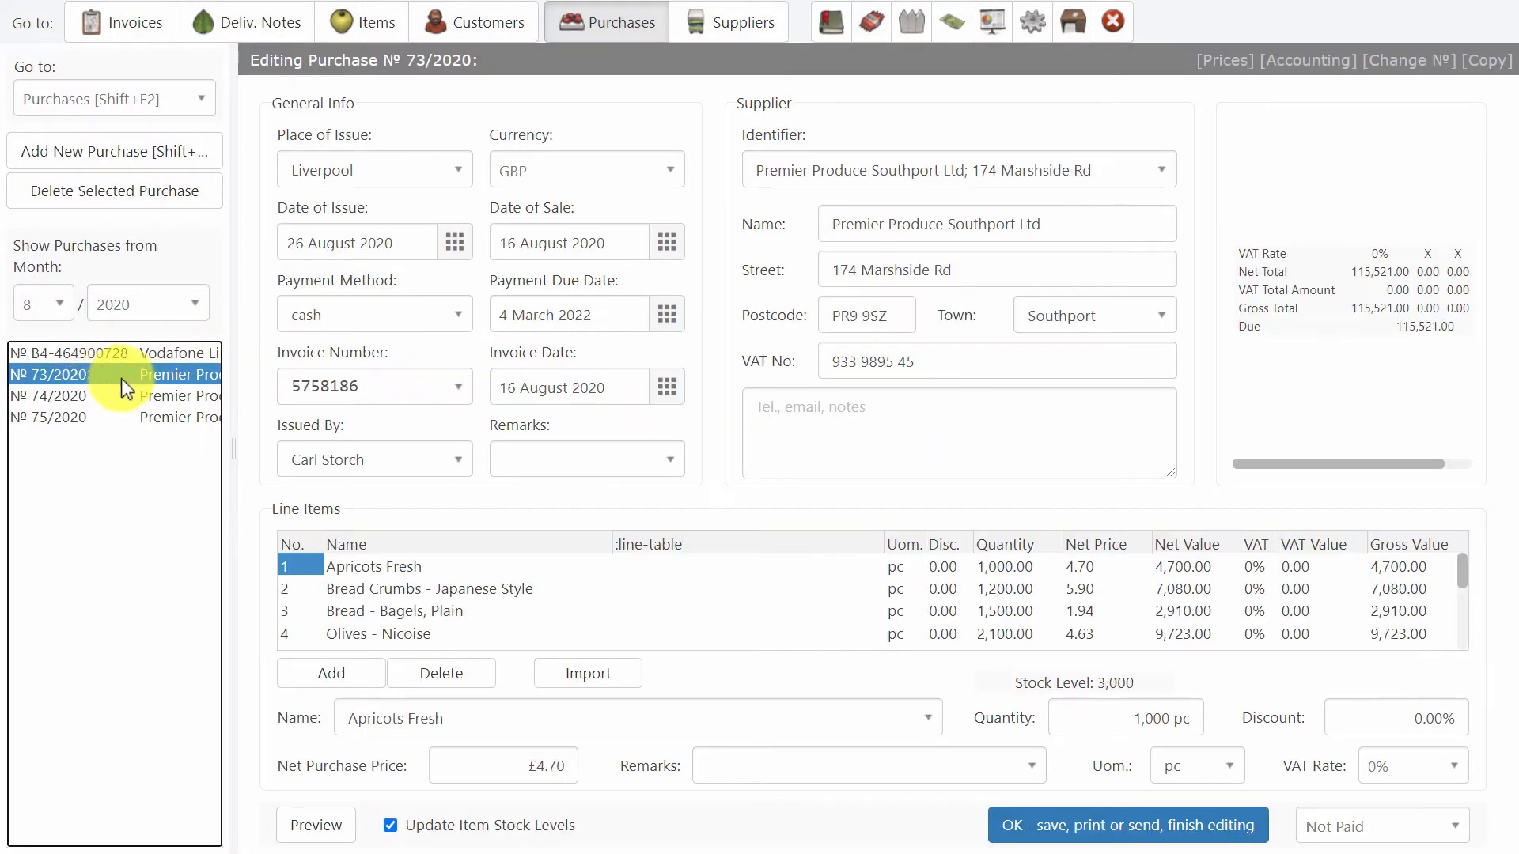
scroll(458, 591, down, 3)
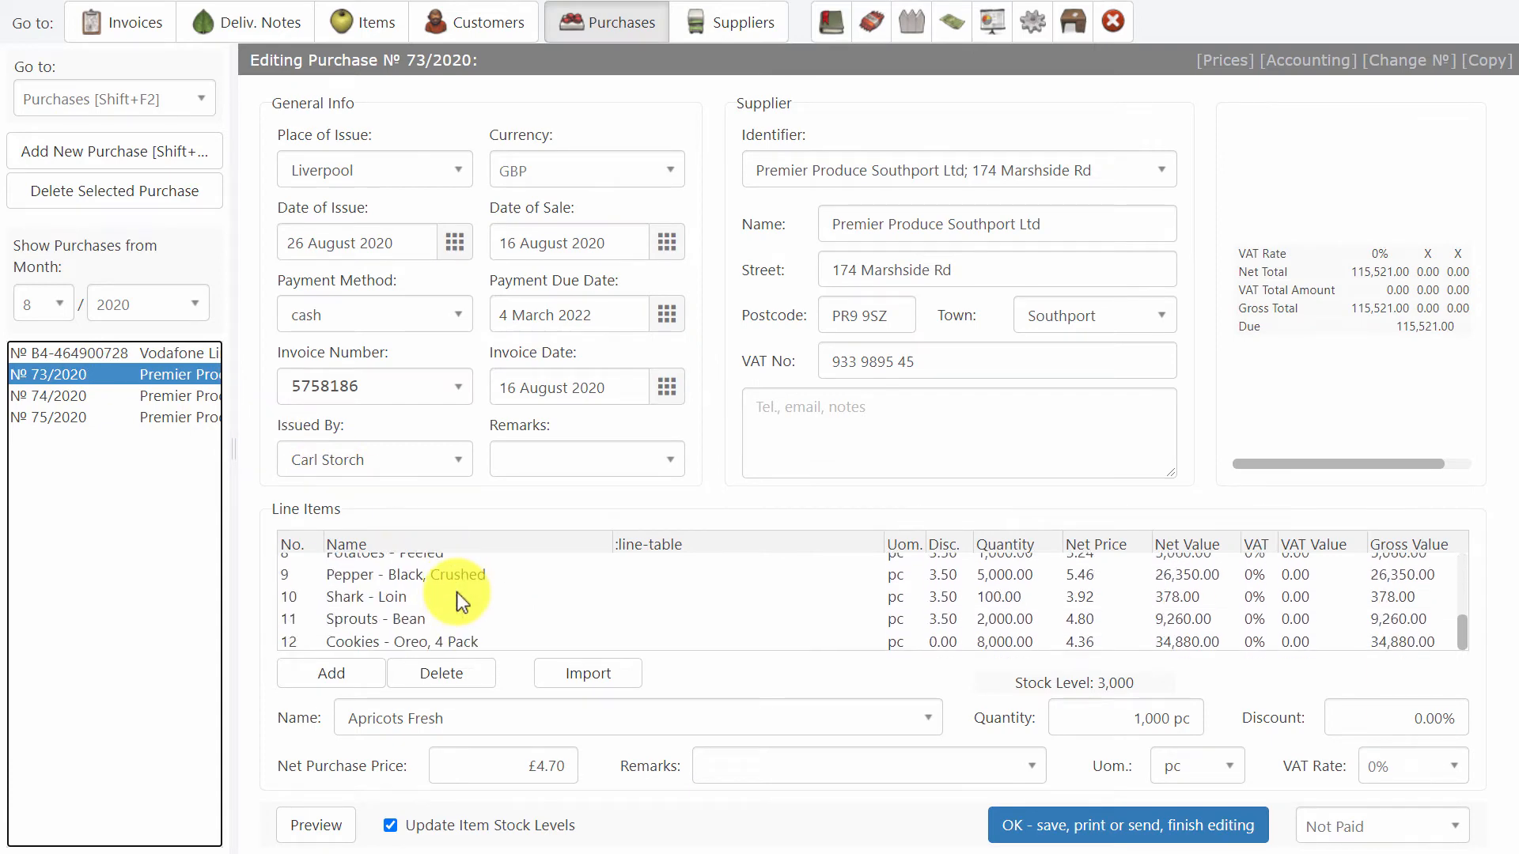
scroll(457, 592, up, 3)
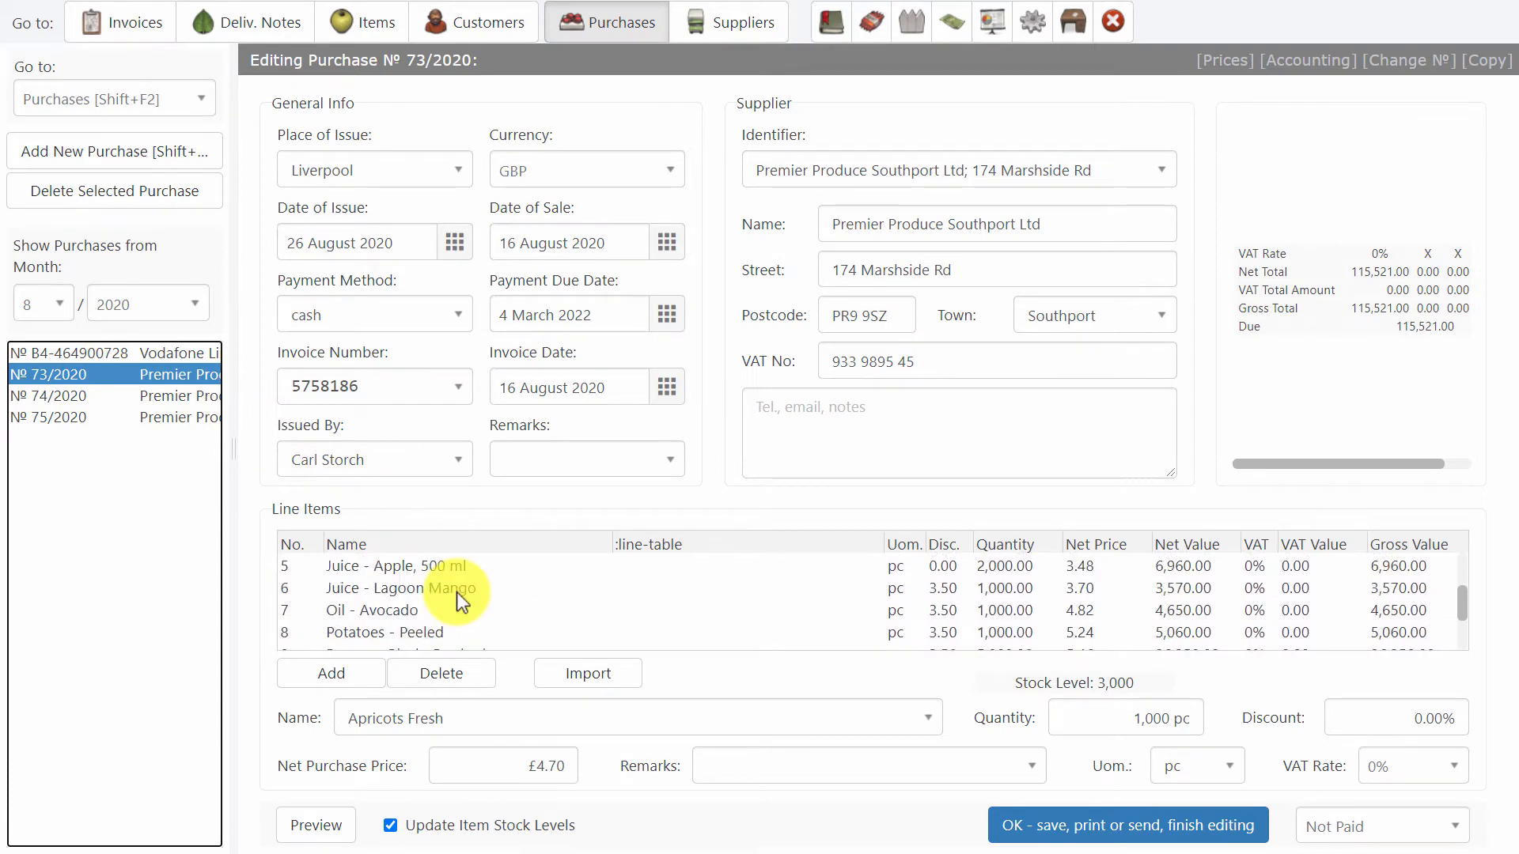
scroll(457, 592, down, 3)
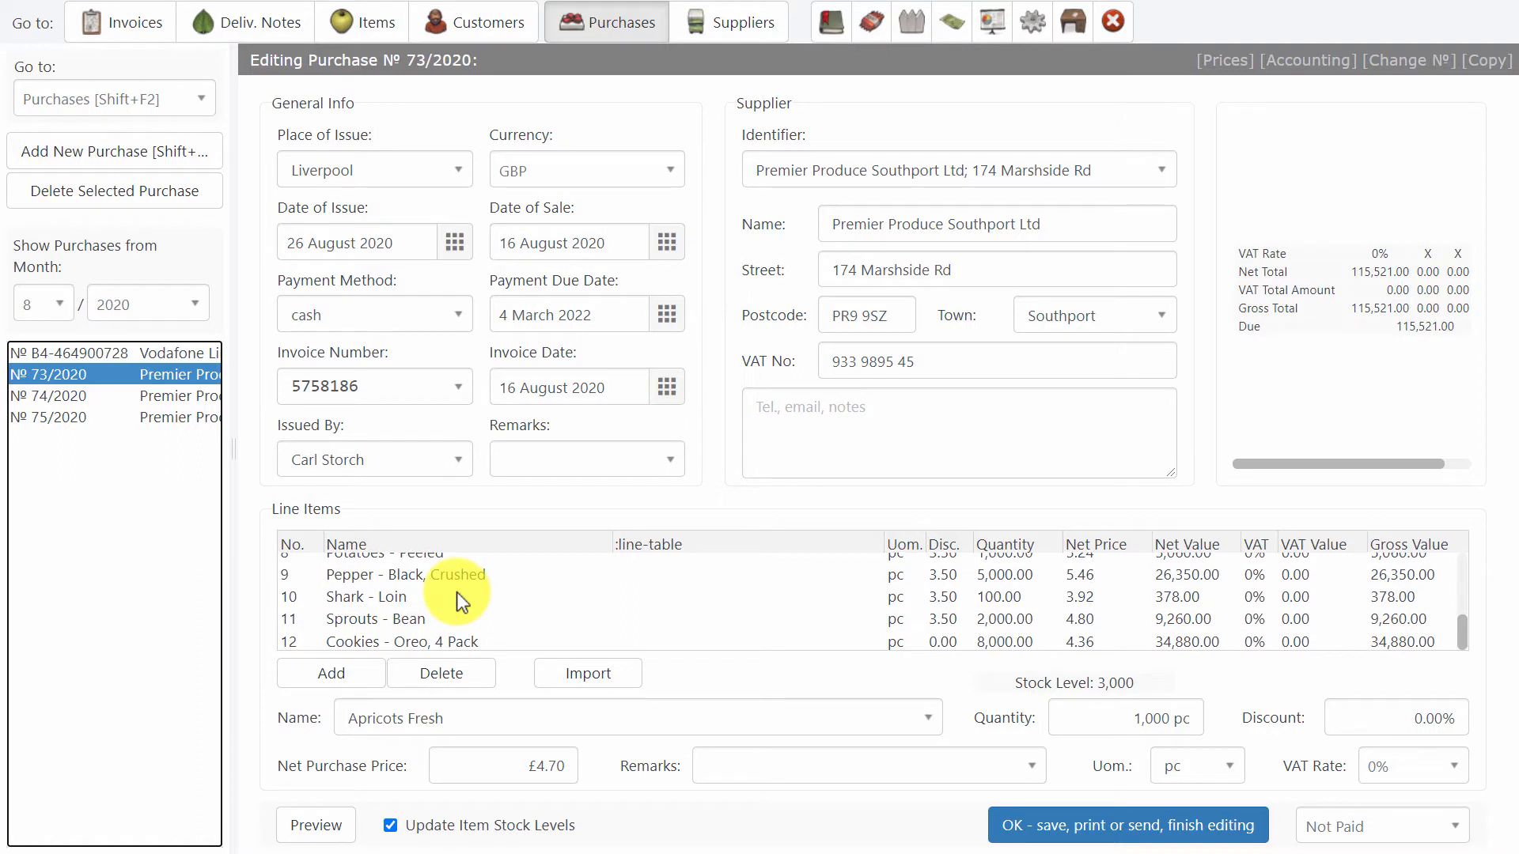
scroll(457, 592, up, 3)
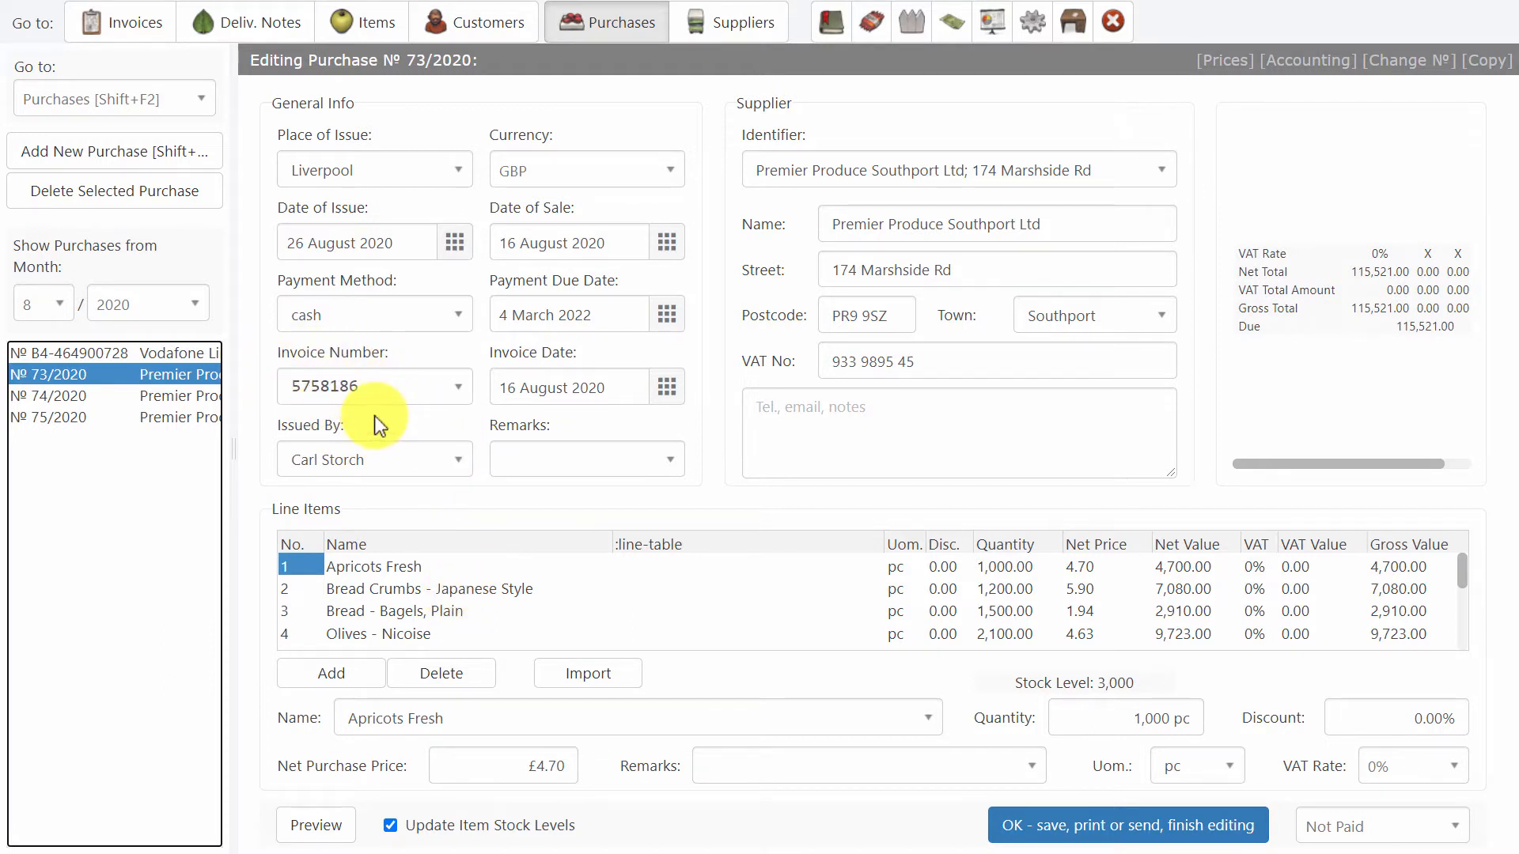
click(316, 823)
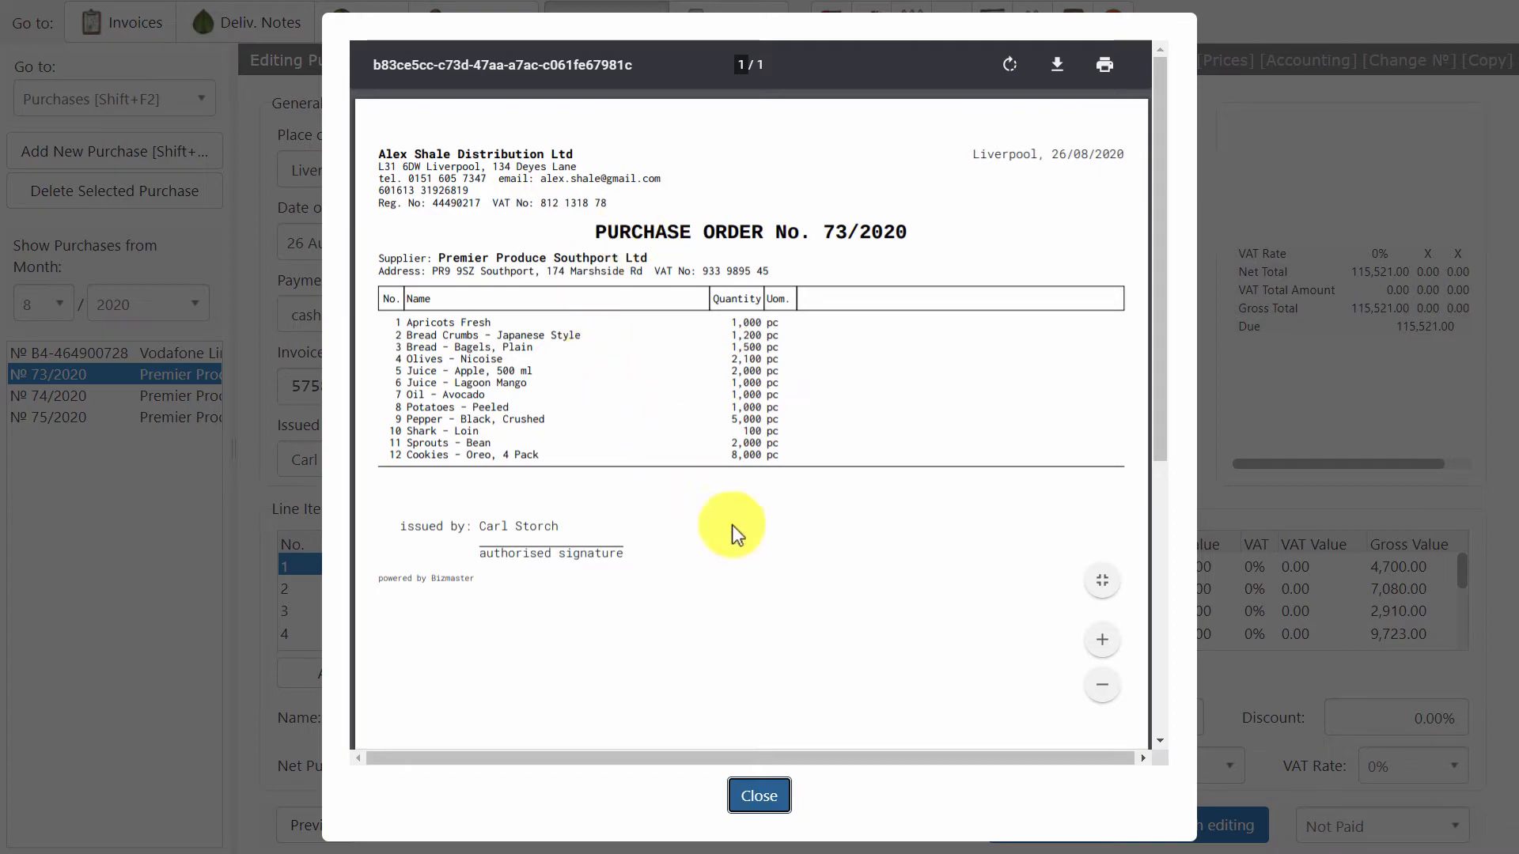
click(763, 799)
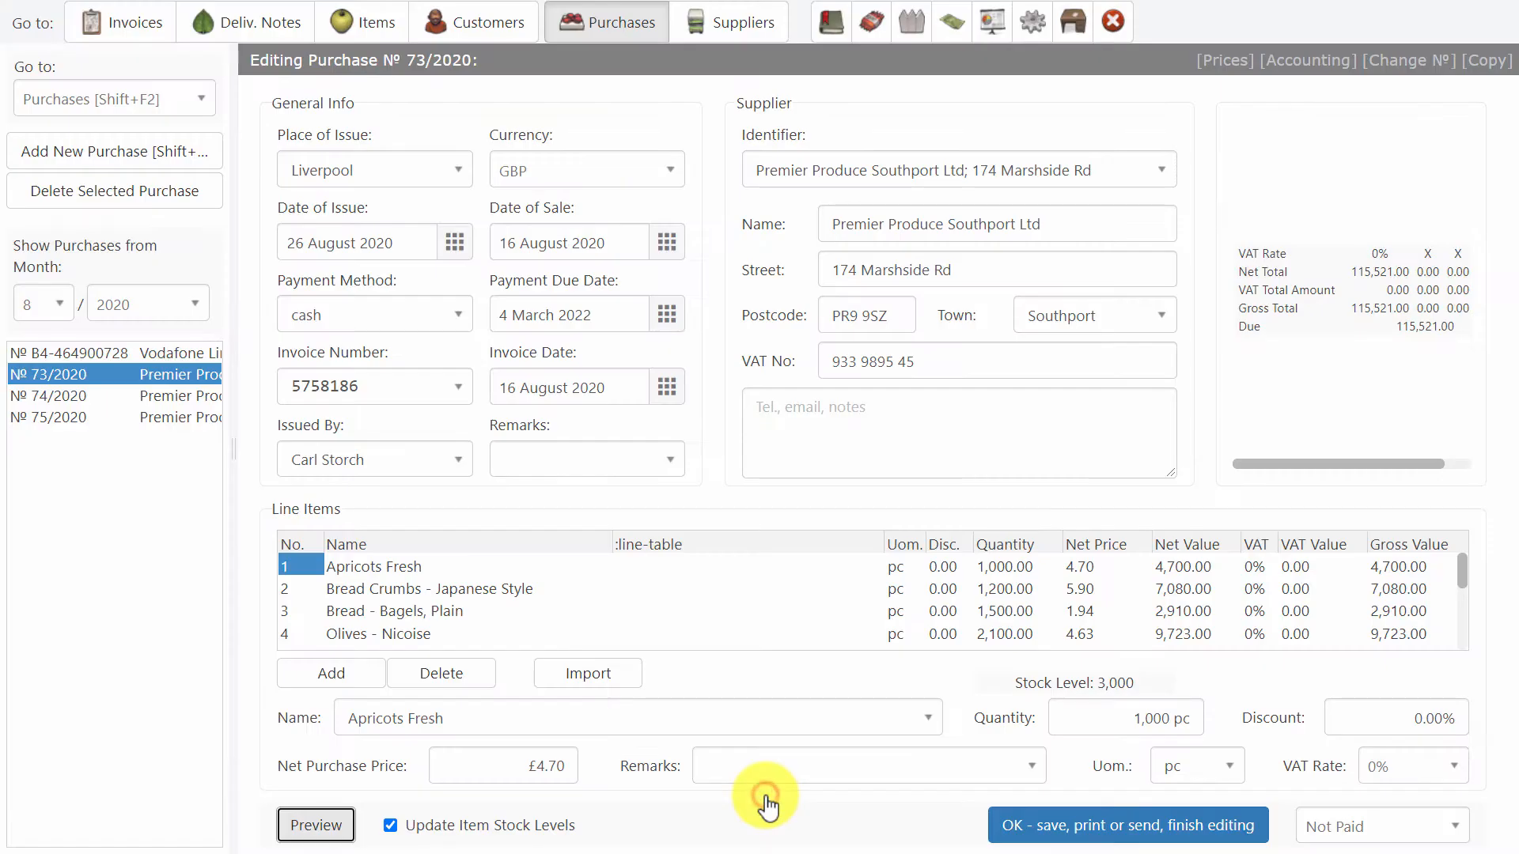
Open the Vodafone Limited purchase, reduce the page zoom, and examine its net and gross totals at the 20% VAT rate.
click(196, 353)
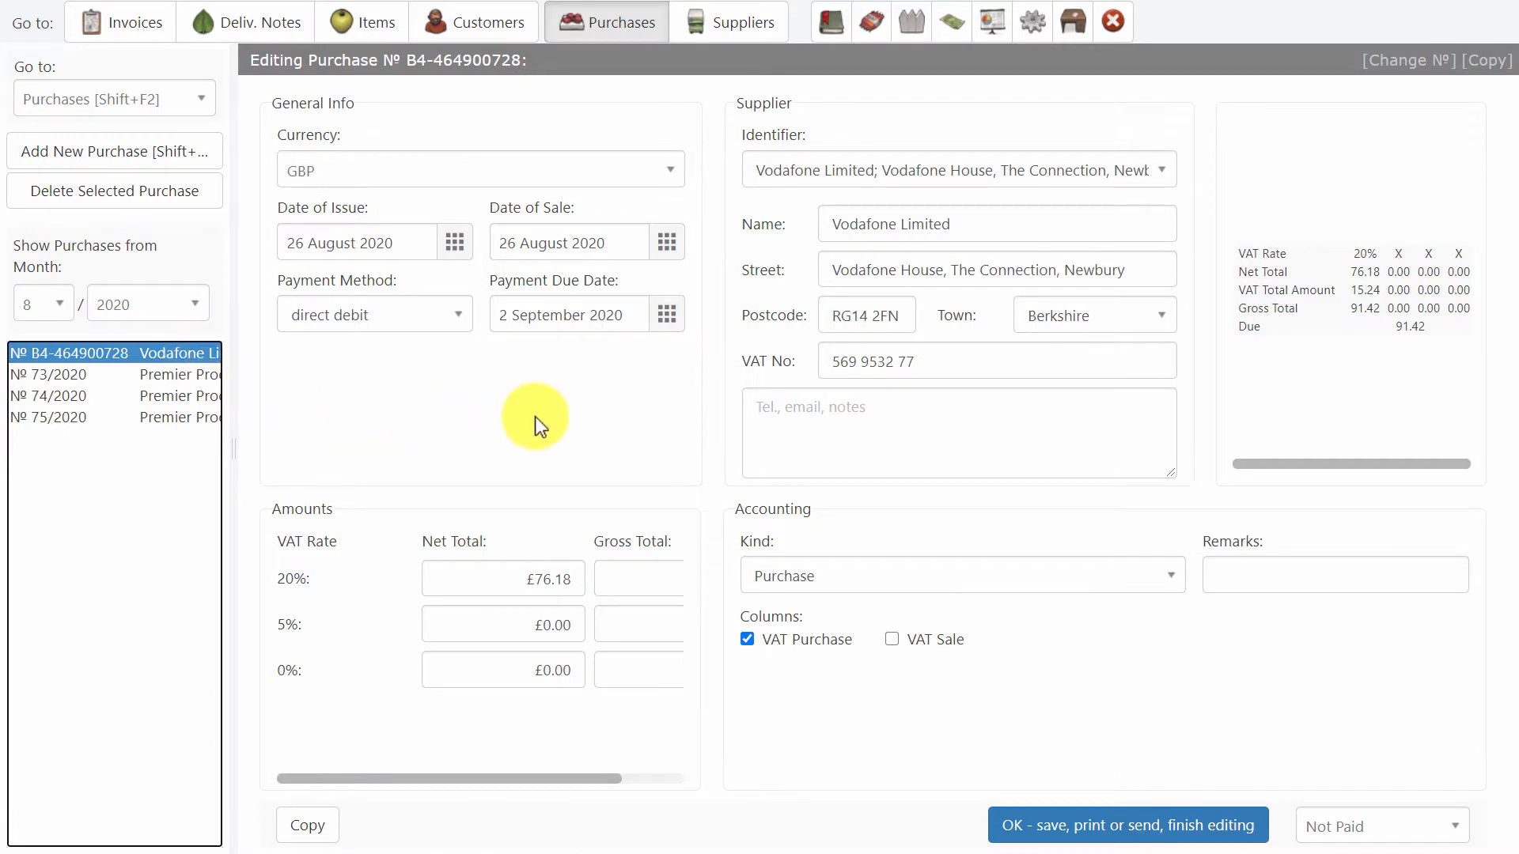
key(ctrl+minus)
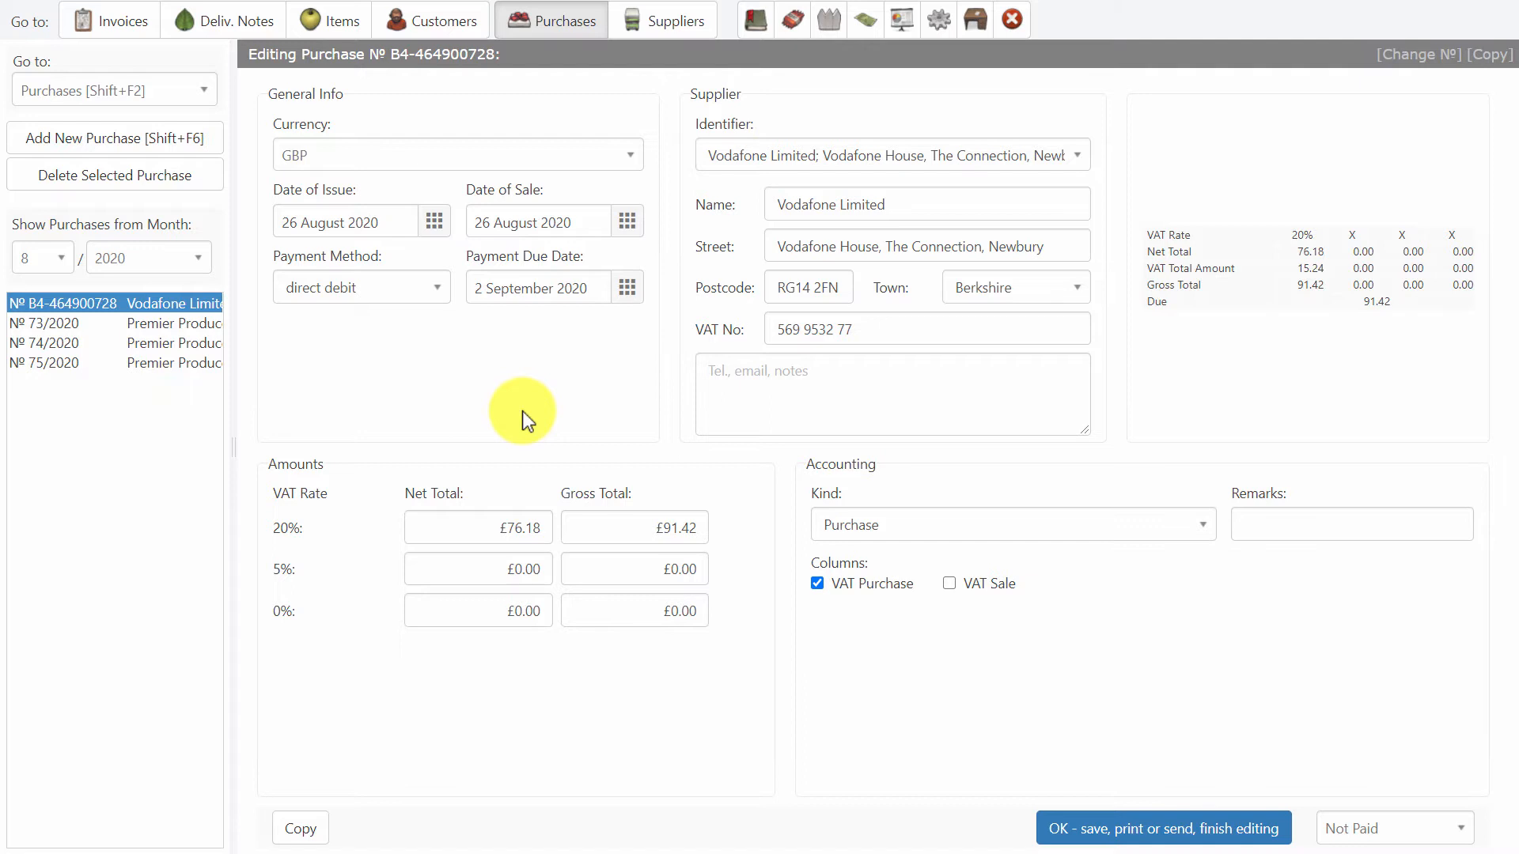
click(447, 528)
click(656, 529)
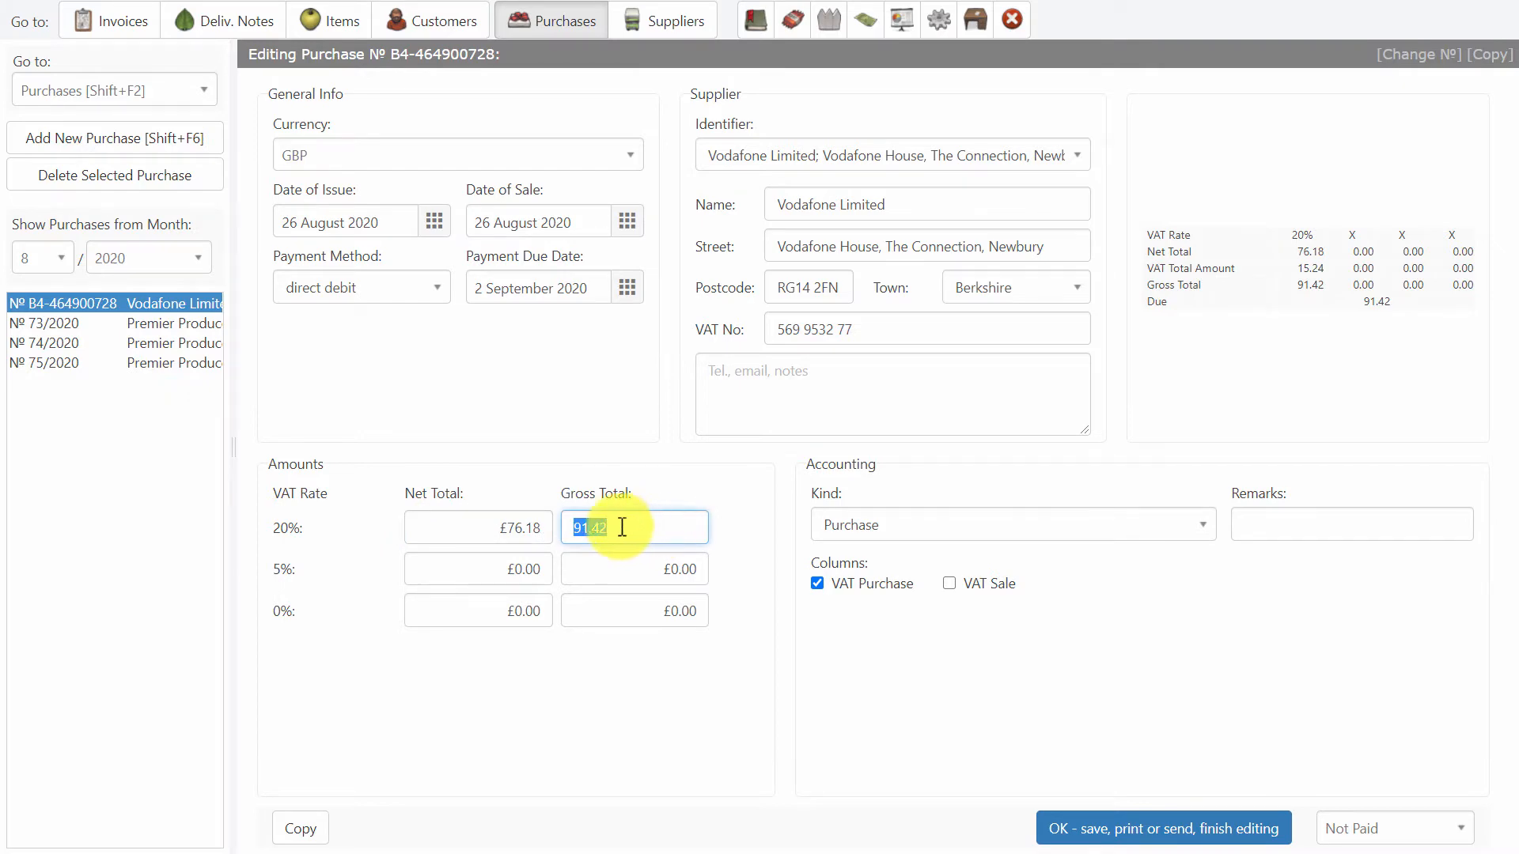
View purchases 74/2020 and 75/2020, restoring the larger page zoom.
click(159, 346)
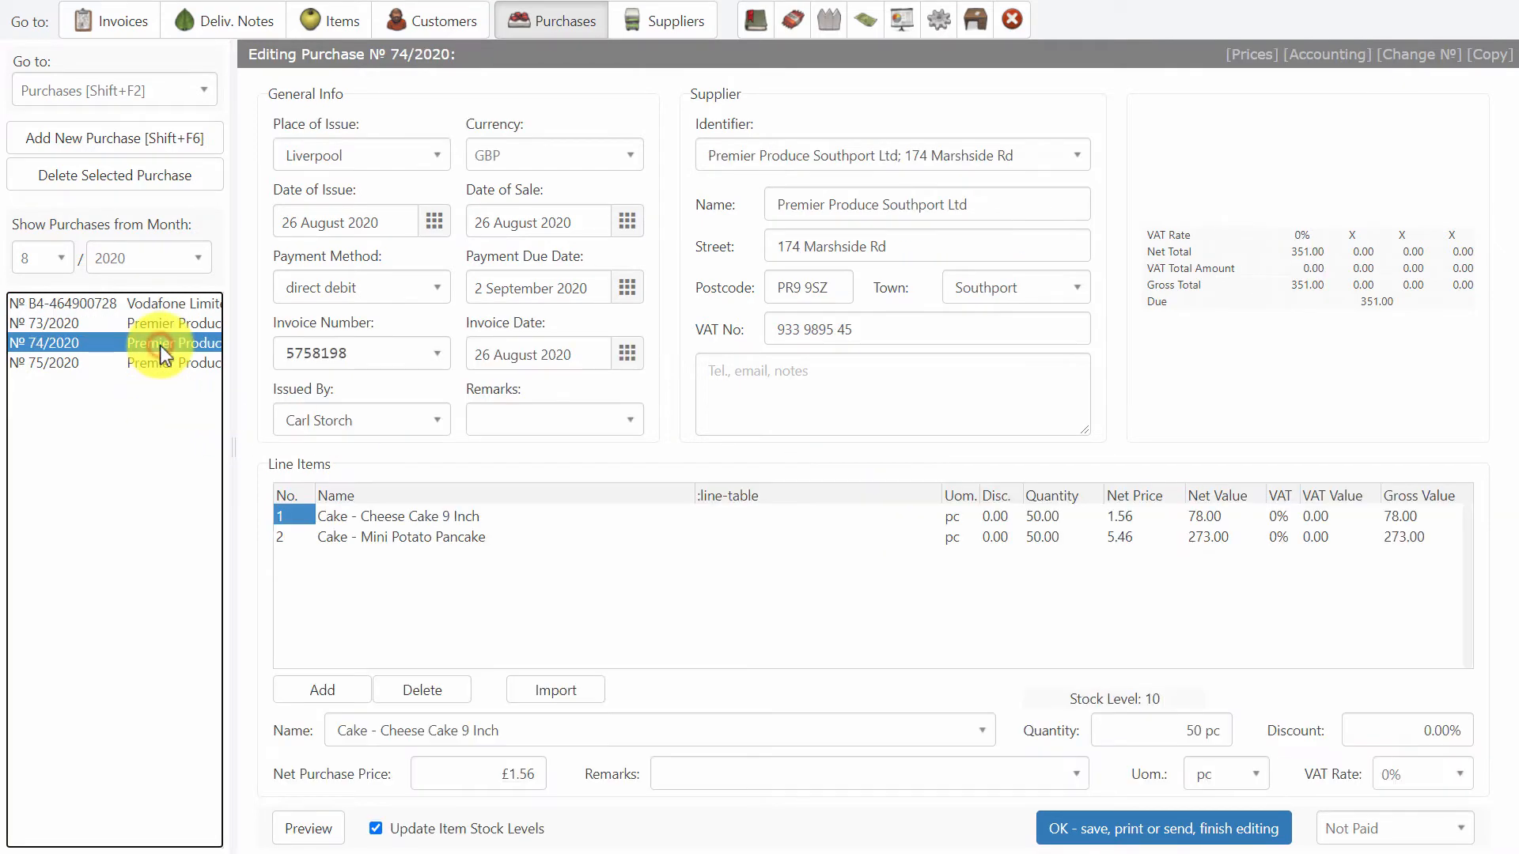
key(ctrl+plus)
click(160, 419)
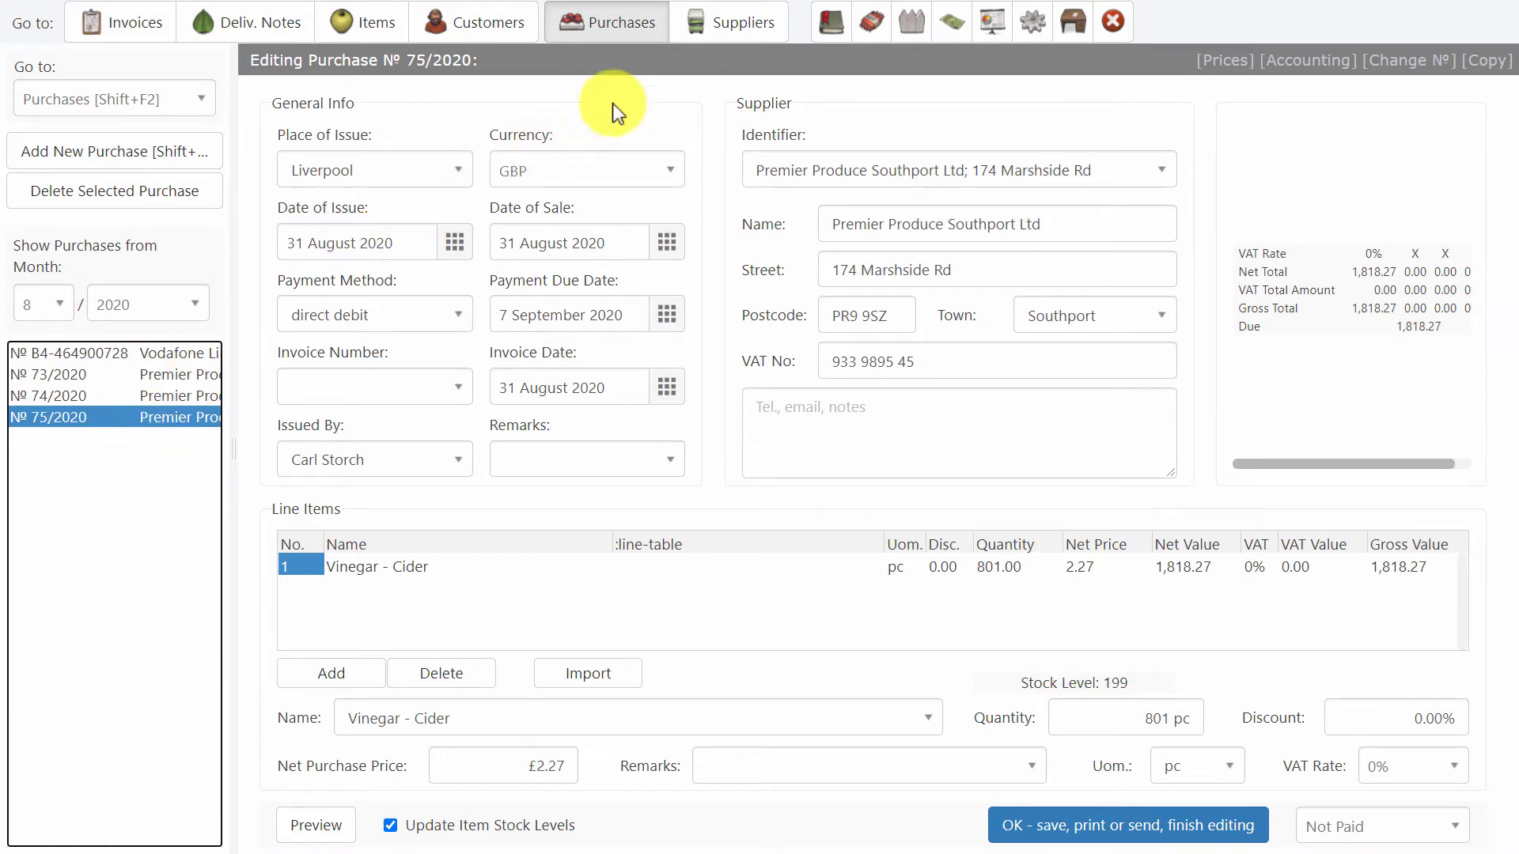
Switch to the suppliers and view the records of Premier Produce Southport Ltd and Vodafone Limited.
click(704, 25)
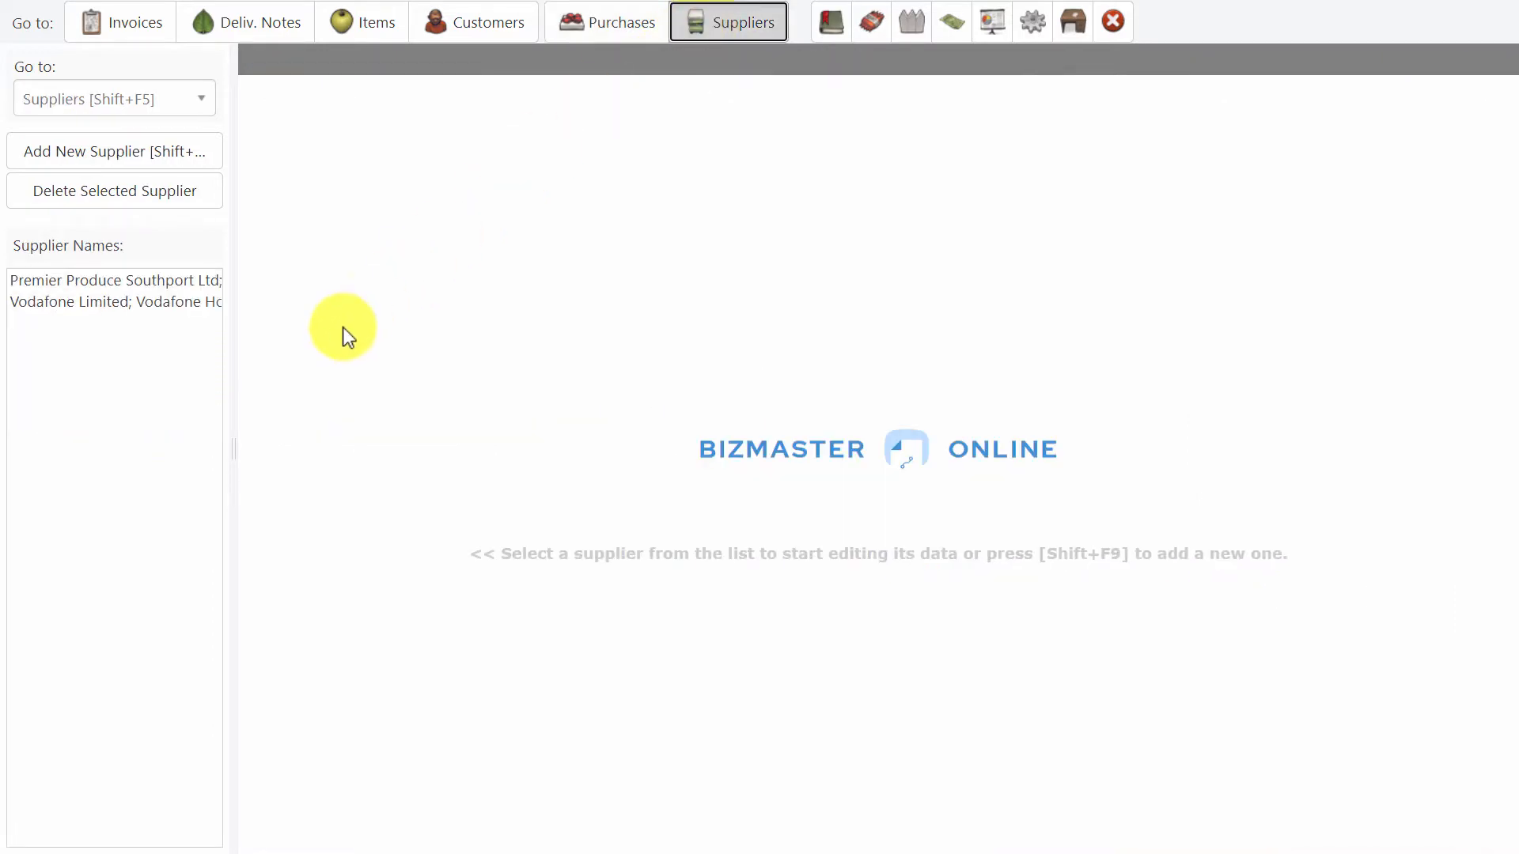
click(163, 278)
click(157, 306)
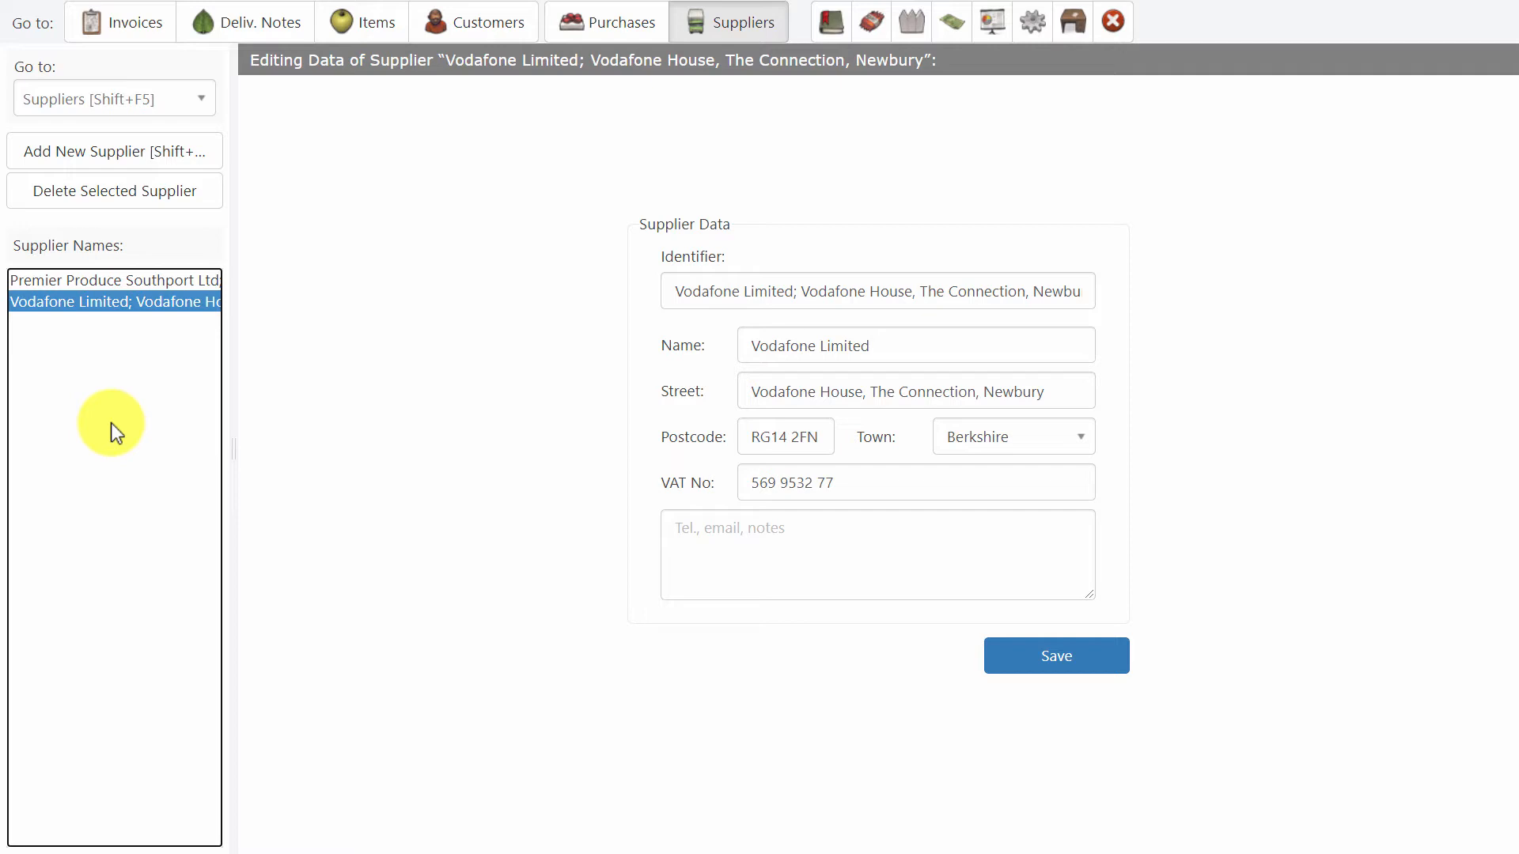
View the VAT sale report for August 2020 and close it.
click(832, 36)
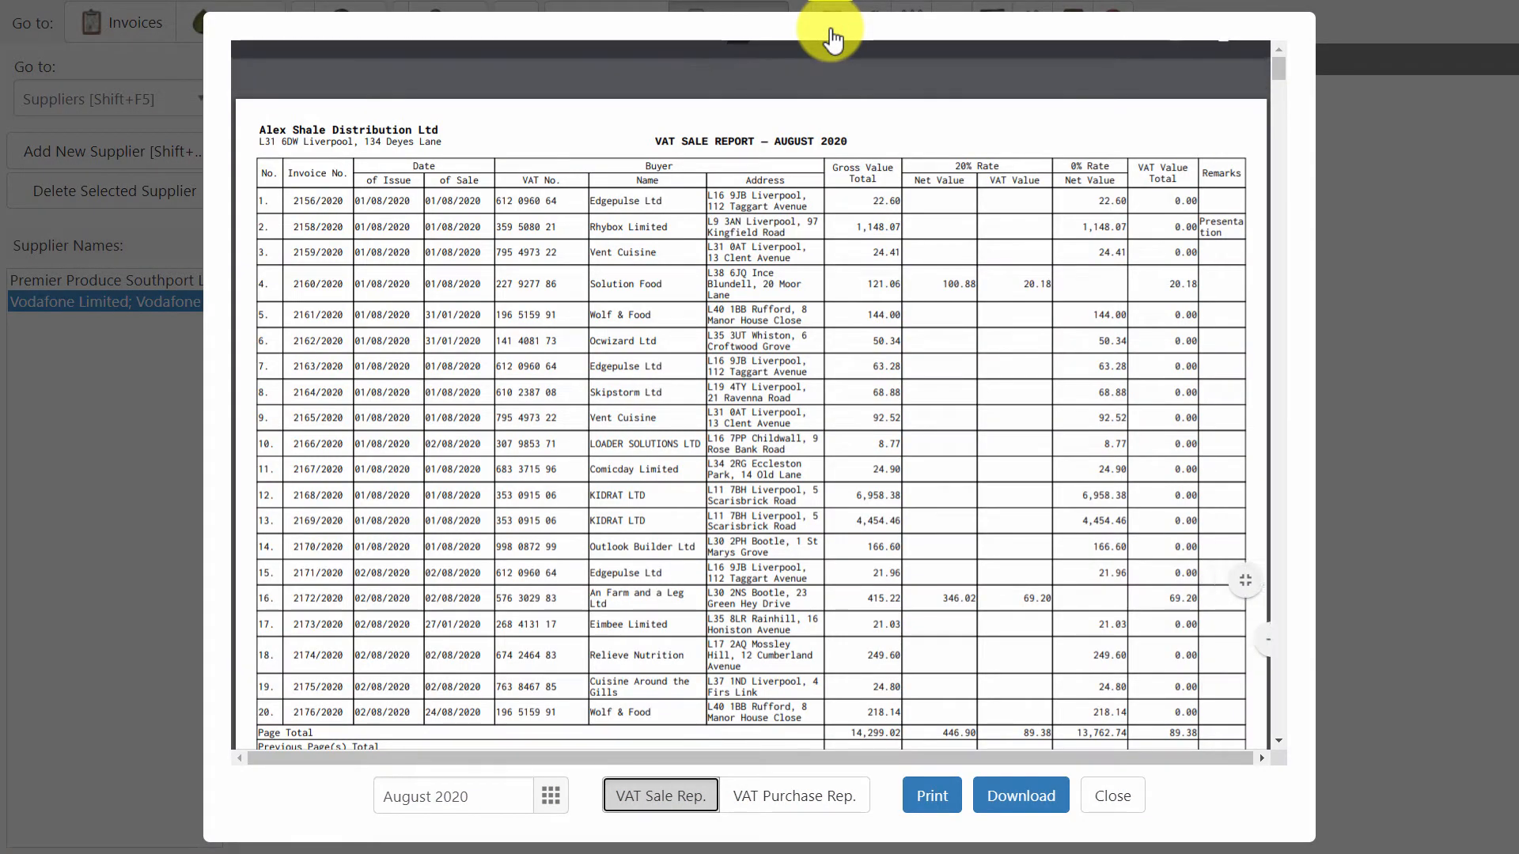
click(1107, 794)
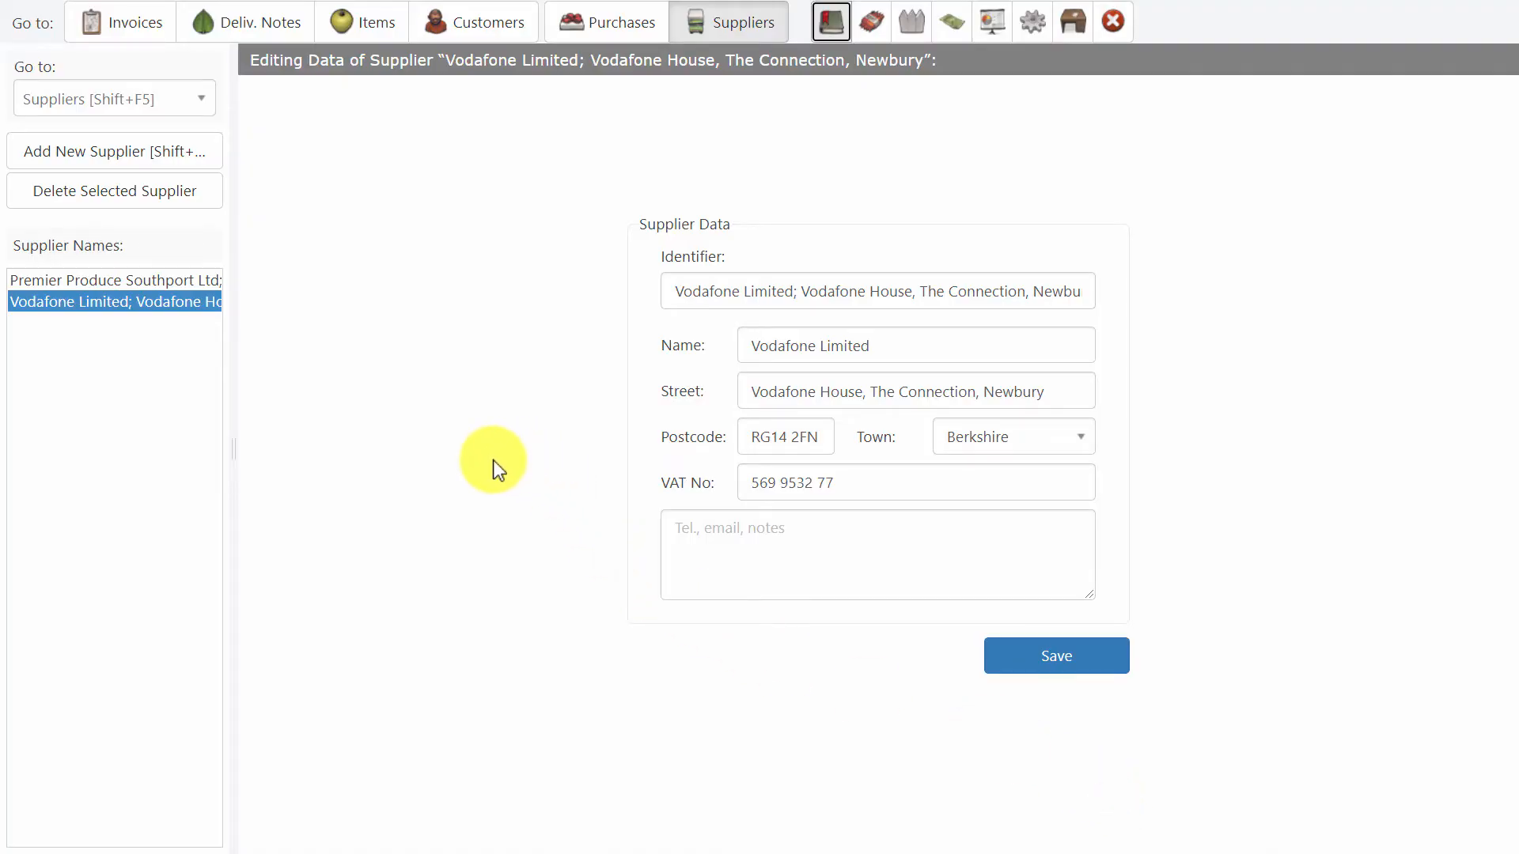
Download the price list of items with stock level over 1,000, using a 25% discount and the remark "This is a presentation".
click(873, 24)
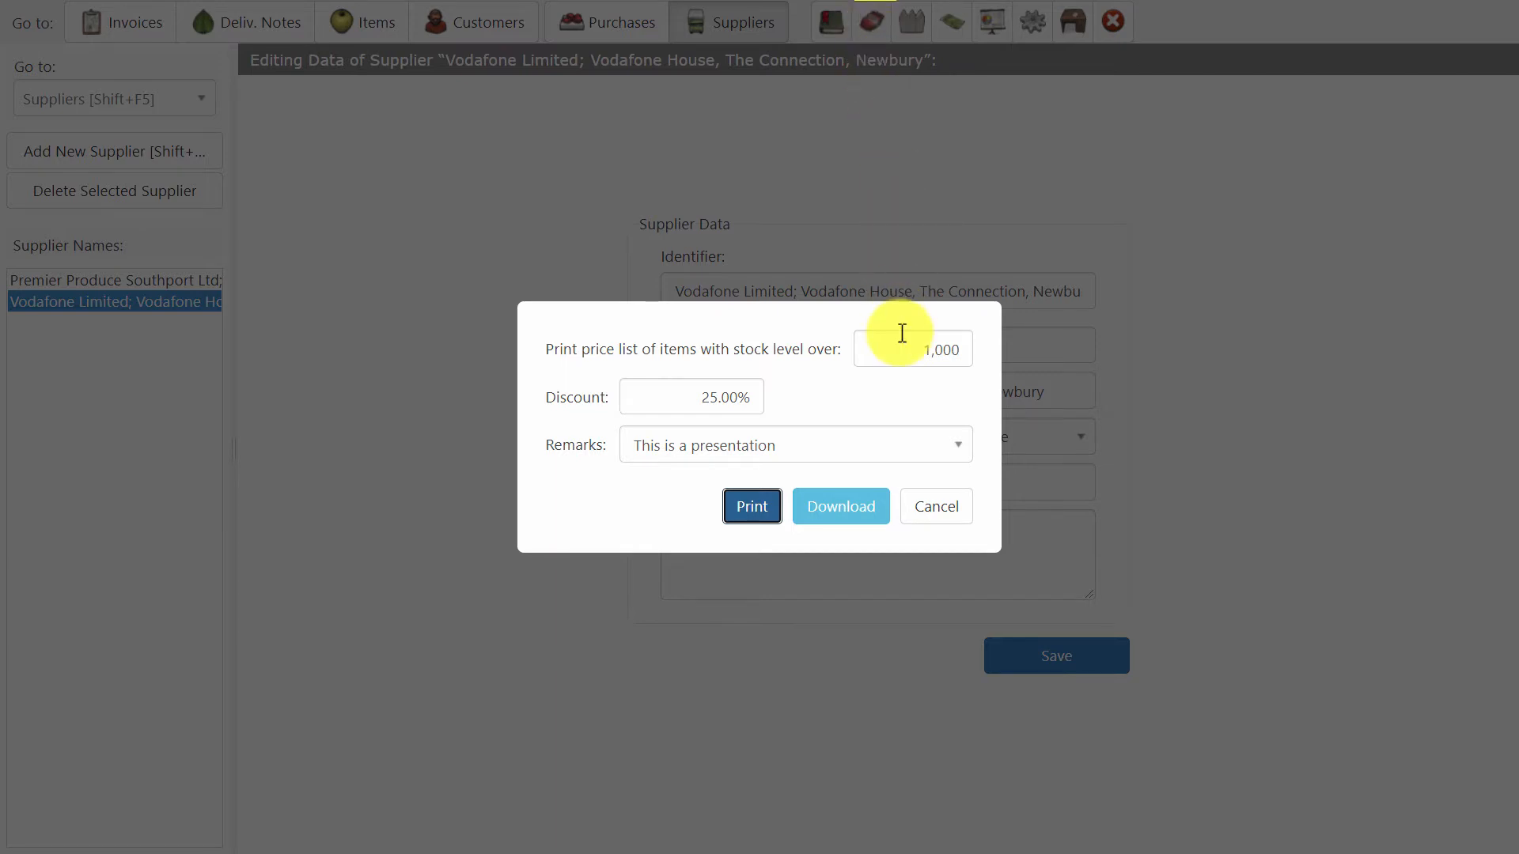
click(938, 342)
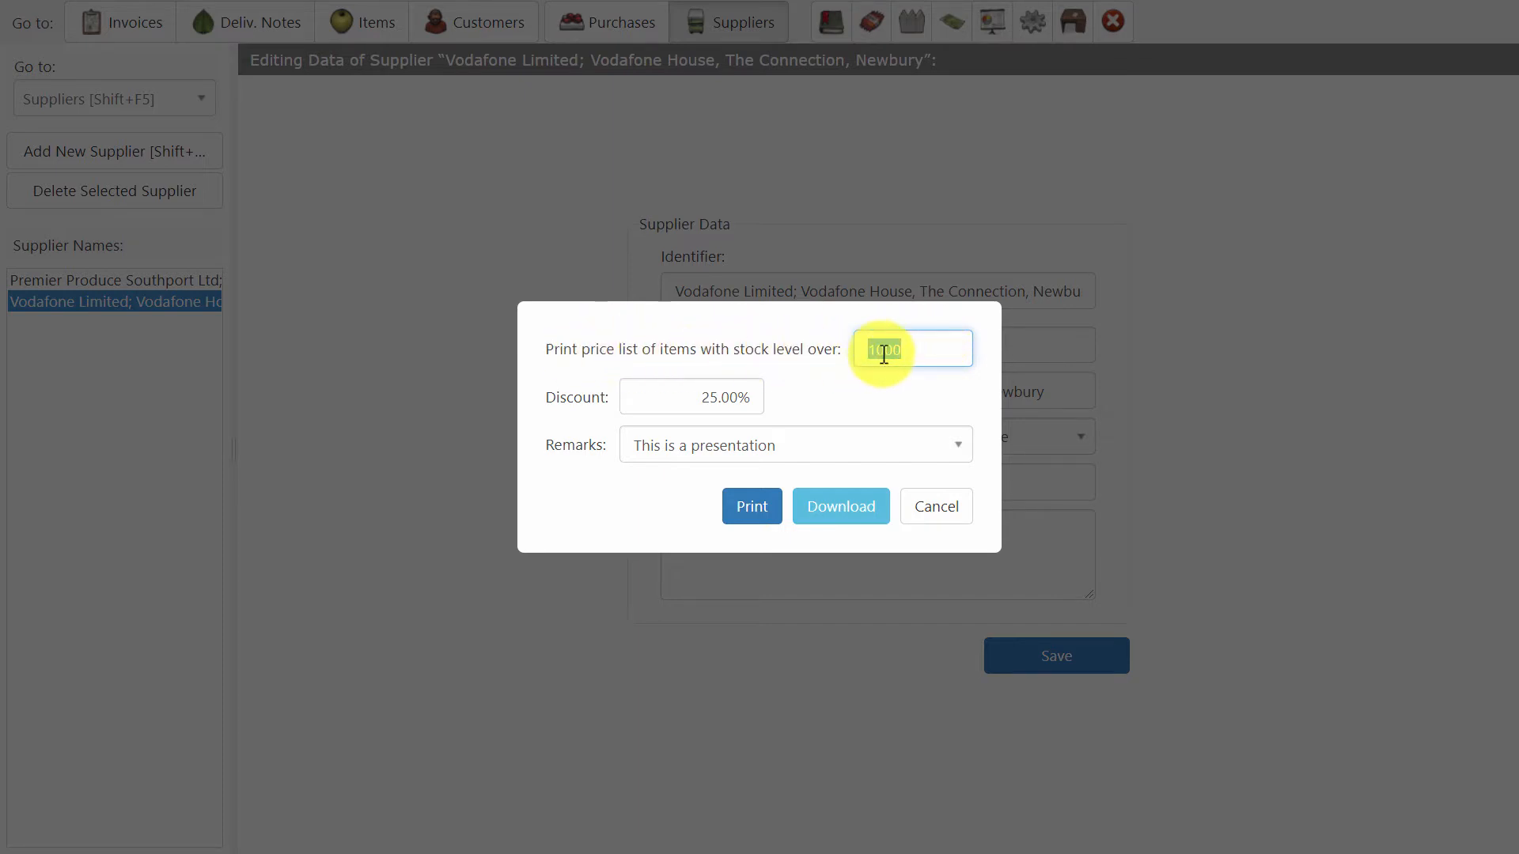
click(696, 397)
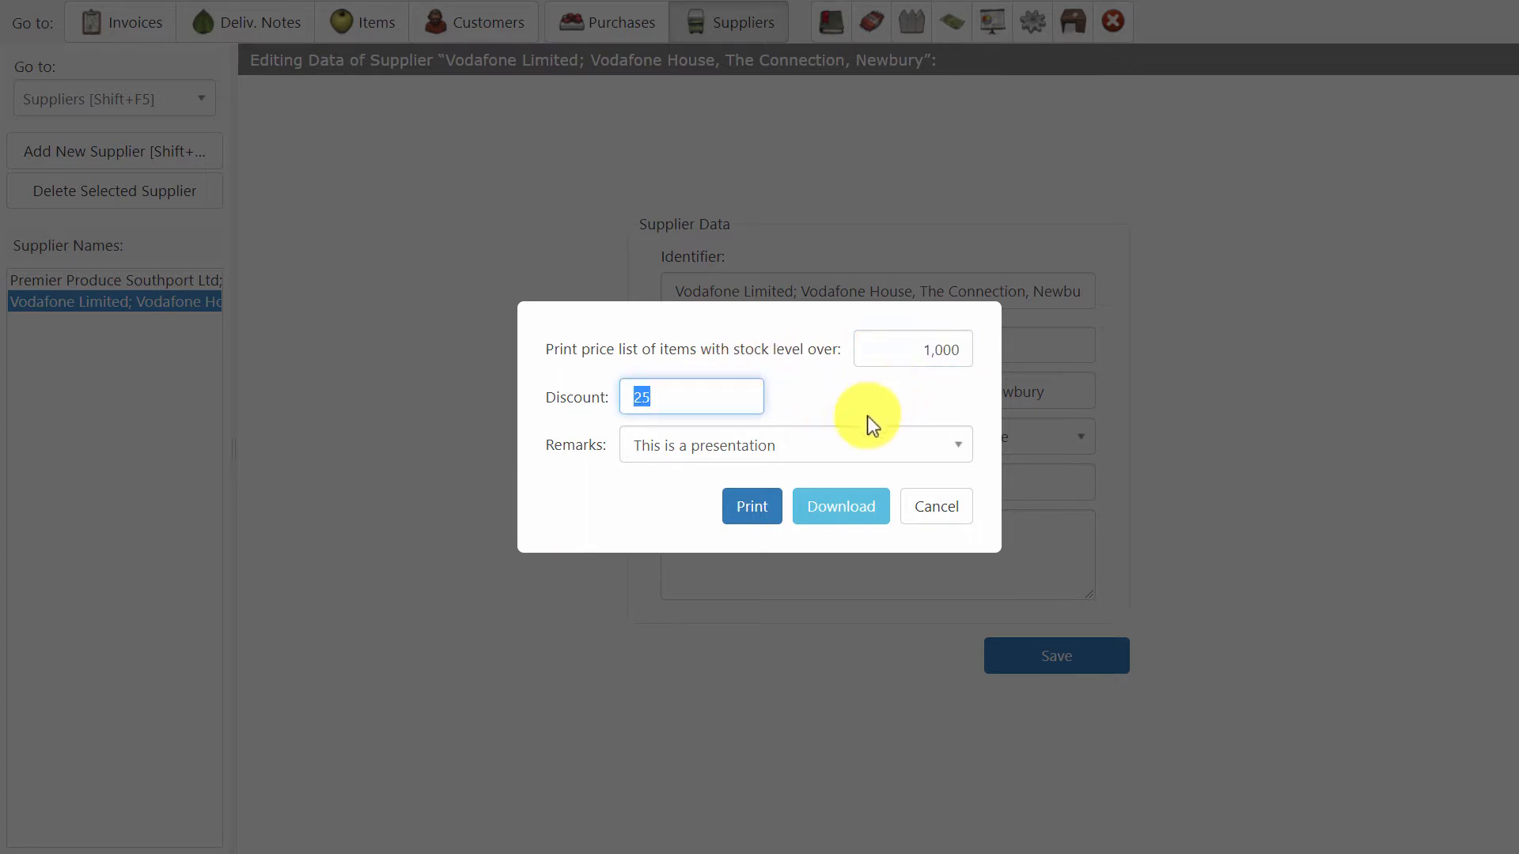
click(769, 447)
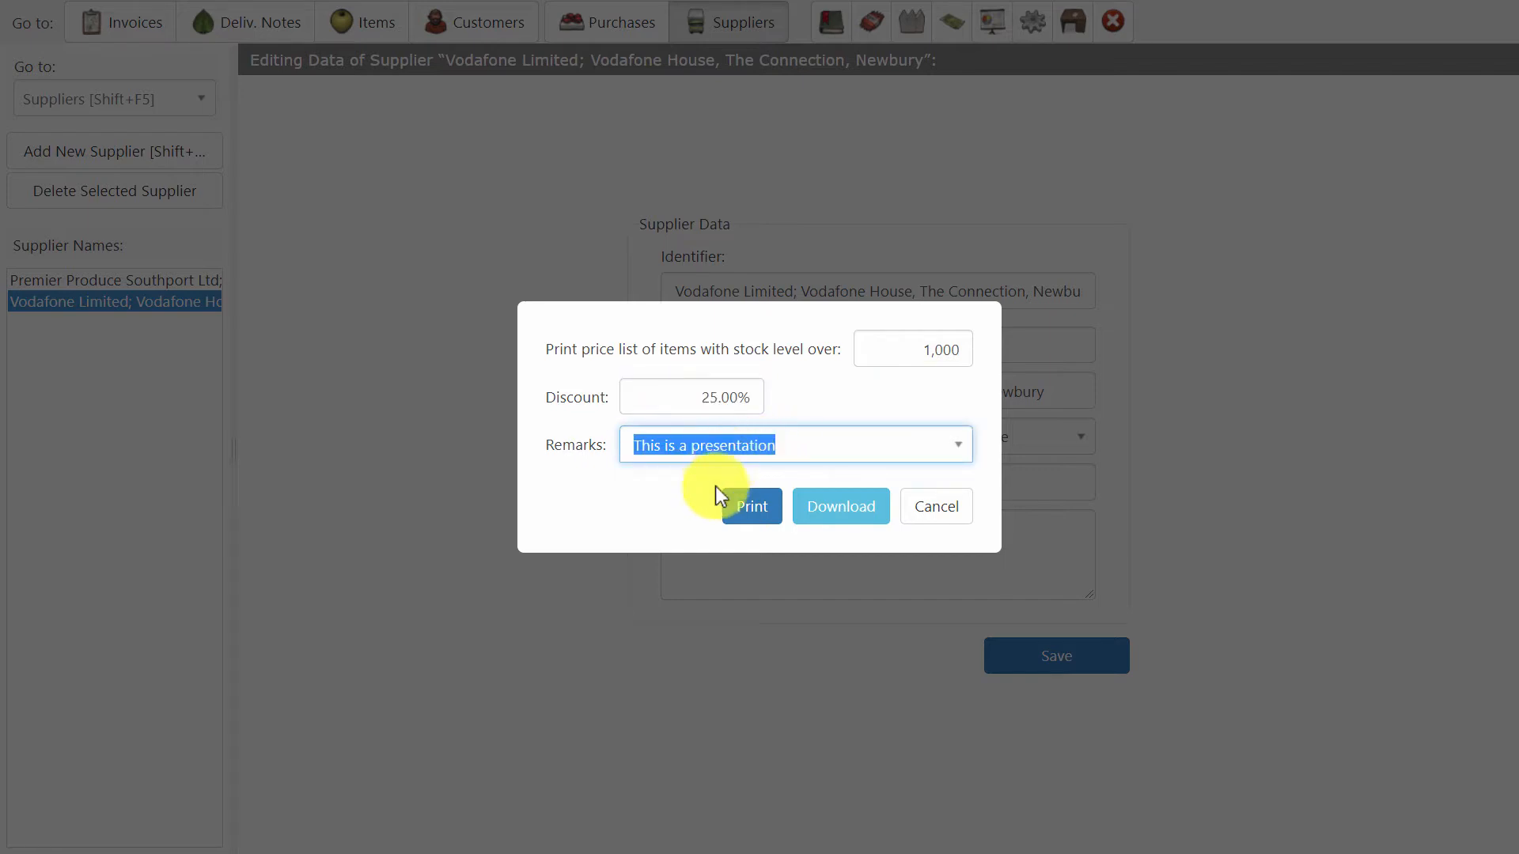
click(844, 510)
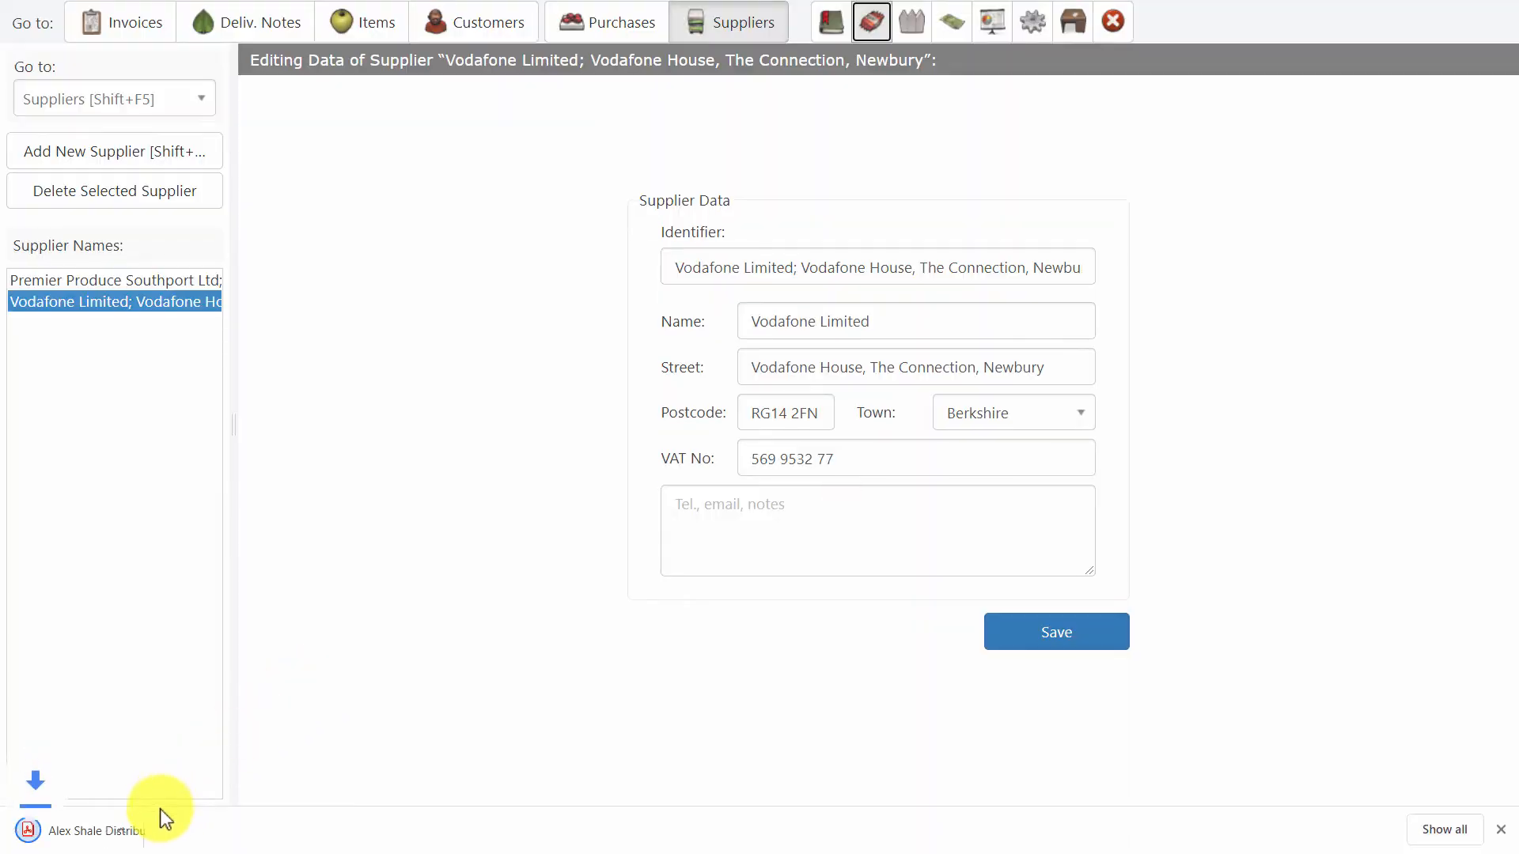
Open the downloaded price list PDF and read through the discounted item prices on both pages.
click(87, 837)
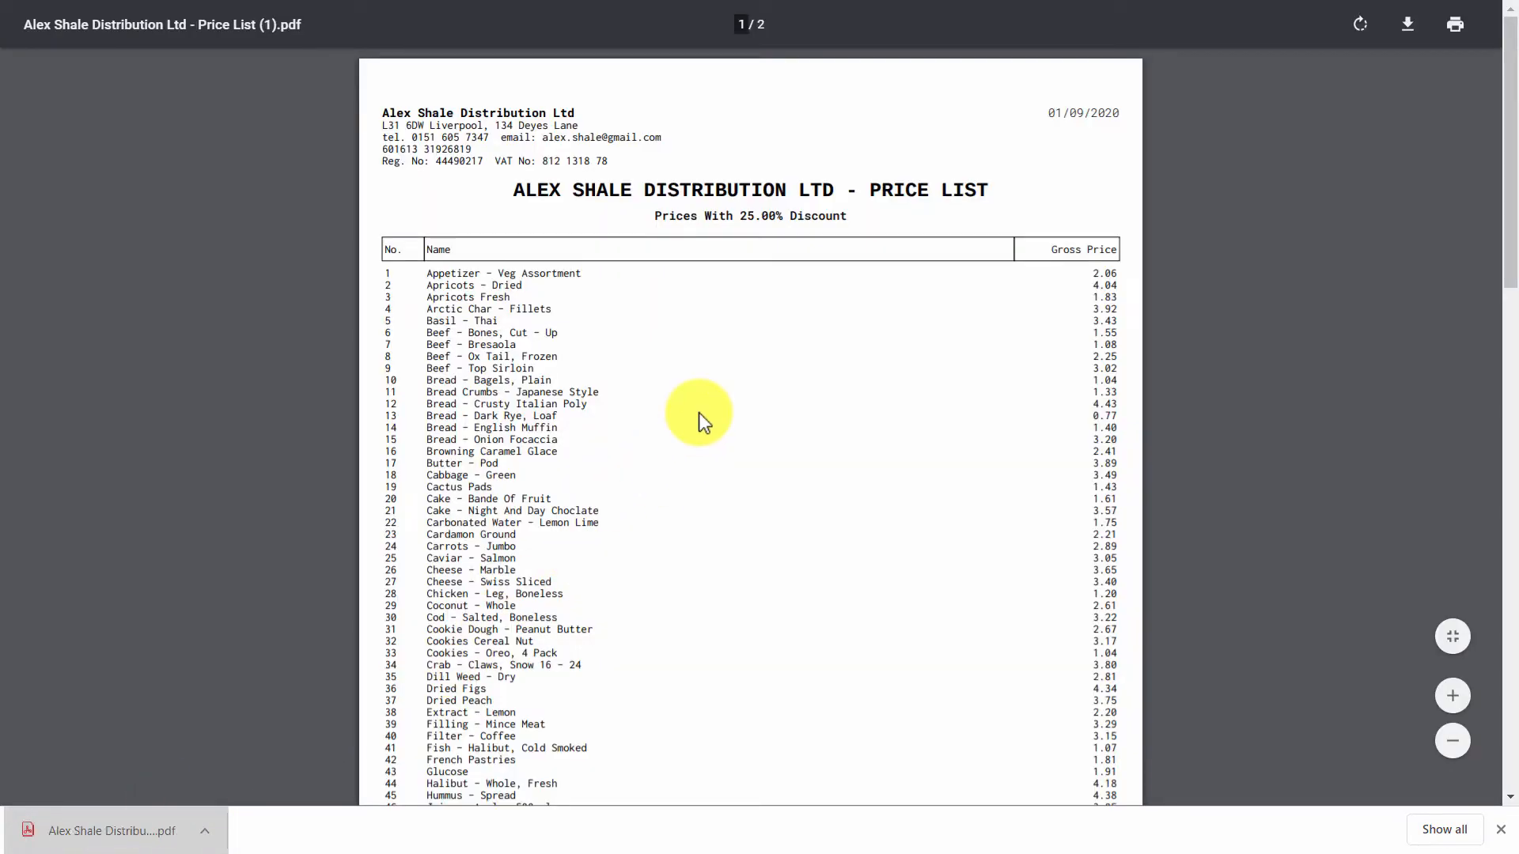
ctrl+scroll(837, 296, up, 3)
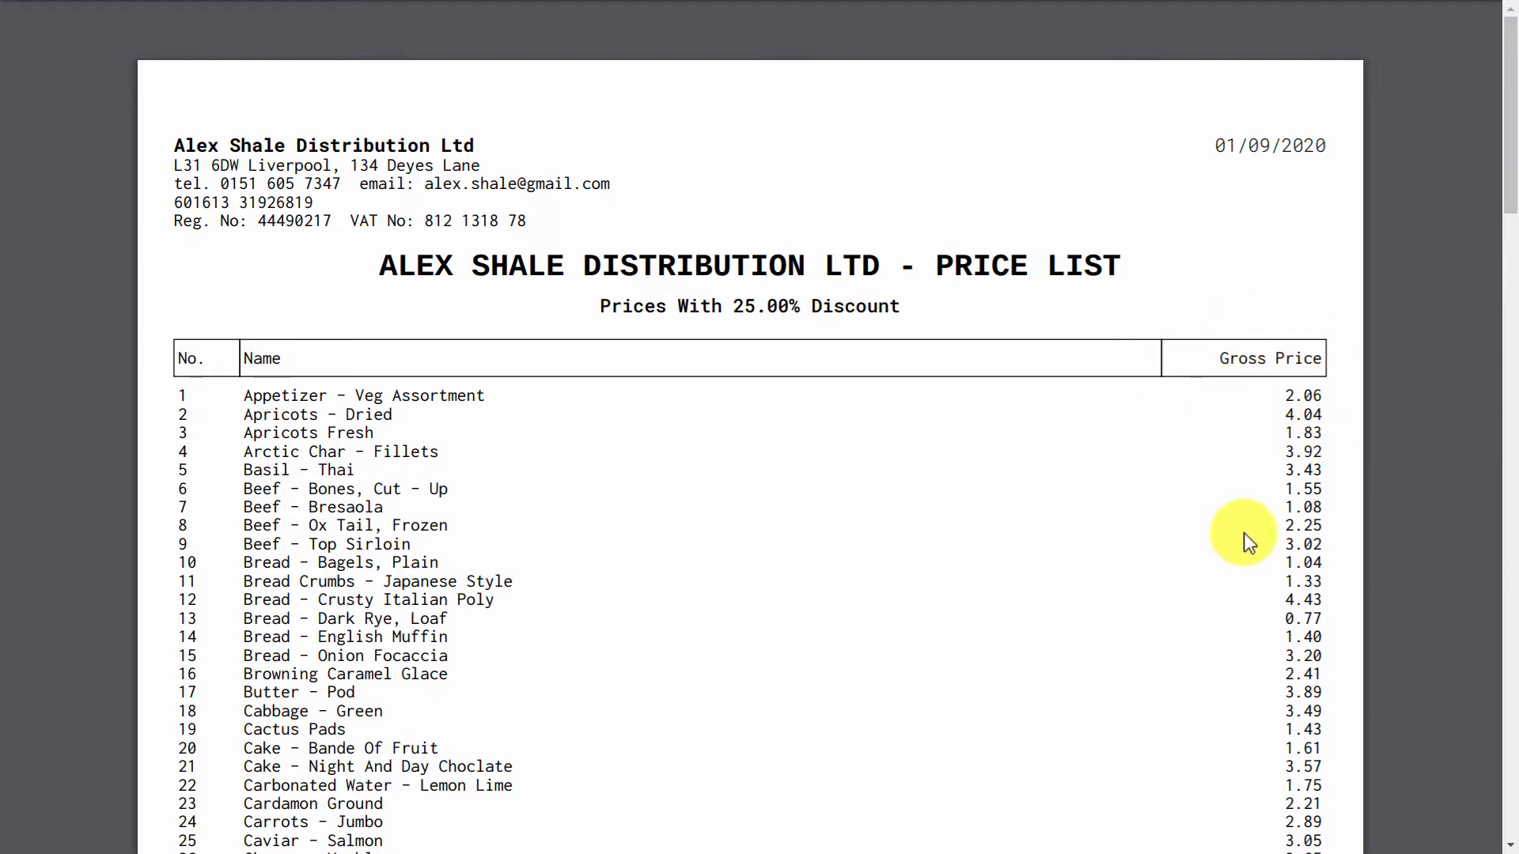
scroll(1036, 443, down, 20)
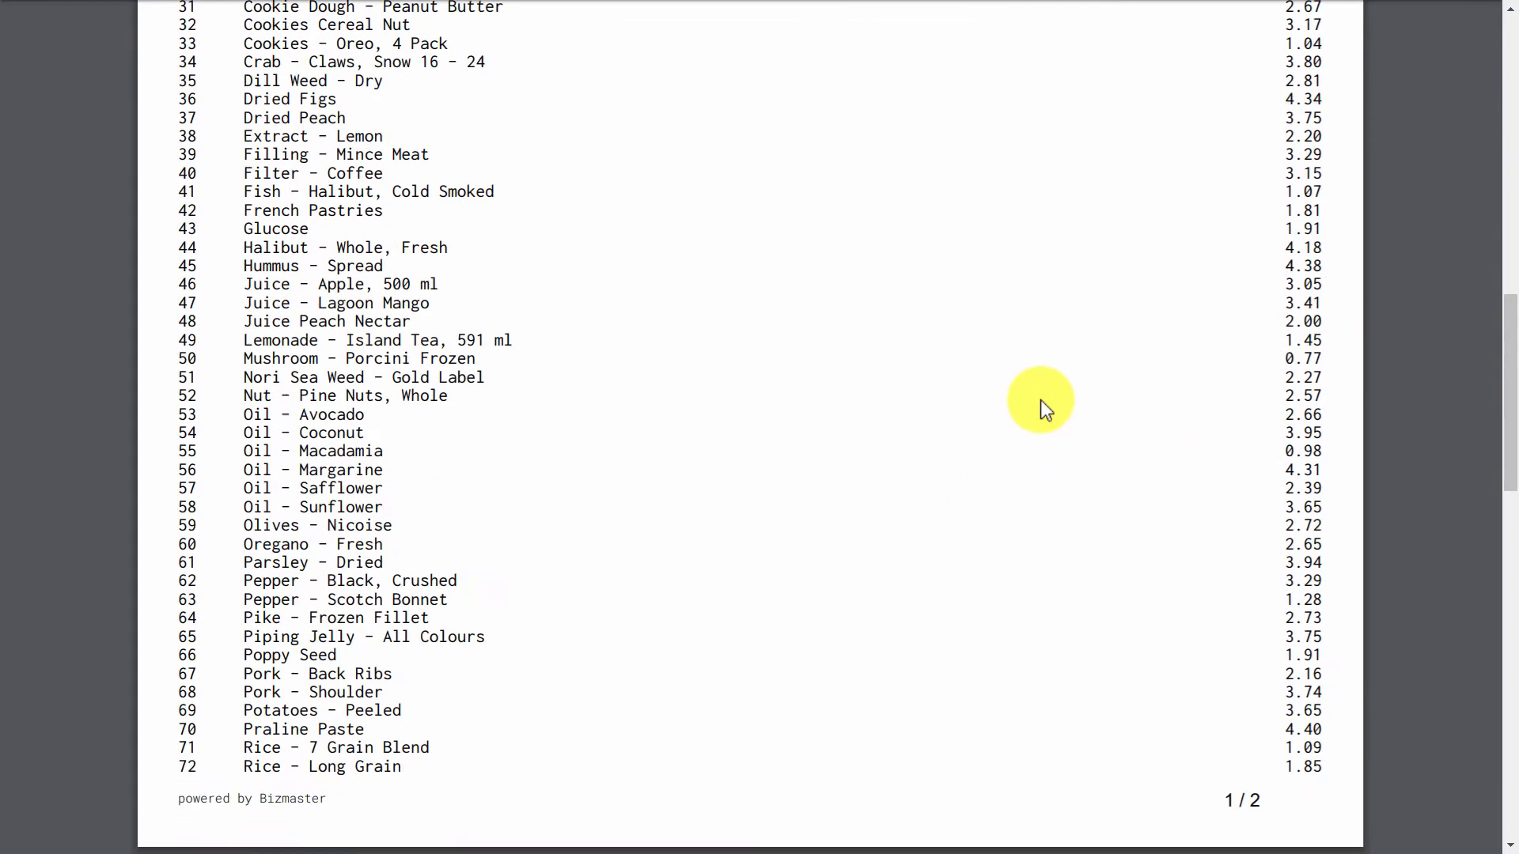
scroll(1041, 402, down, 5)
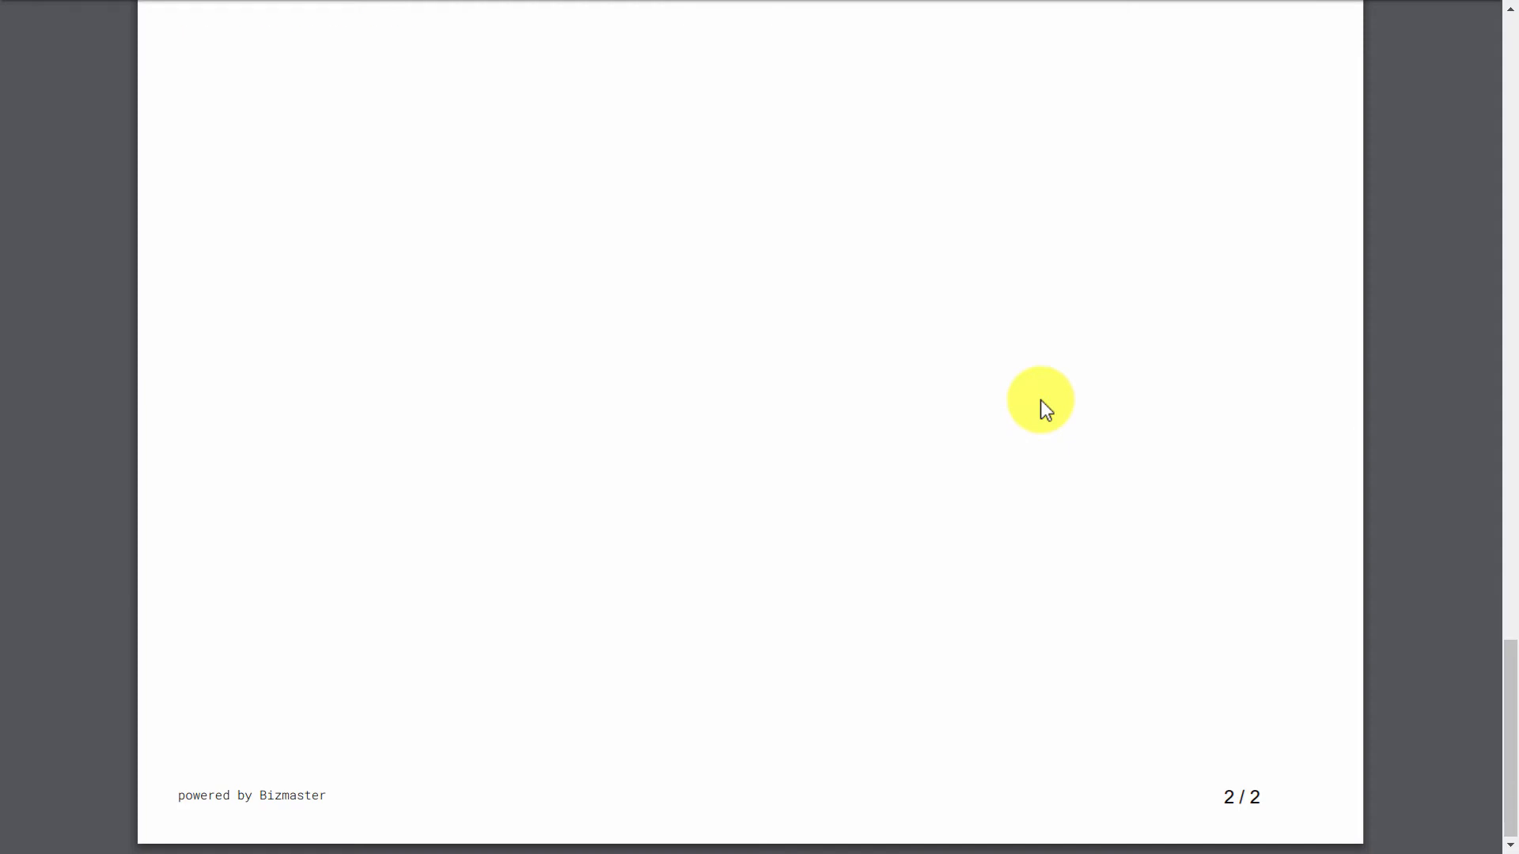
scroll(1040, 402, up, 10)
scroll(1041, 401, up, 15)
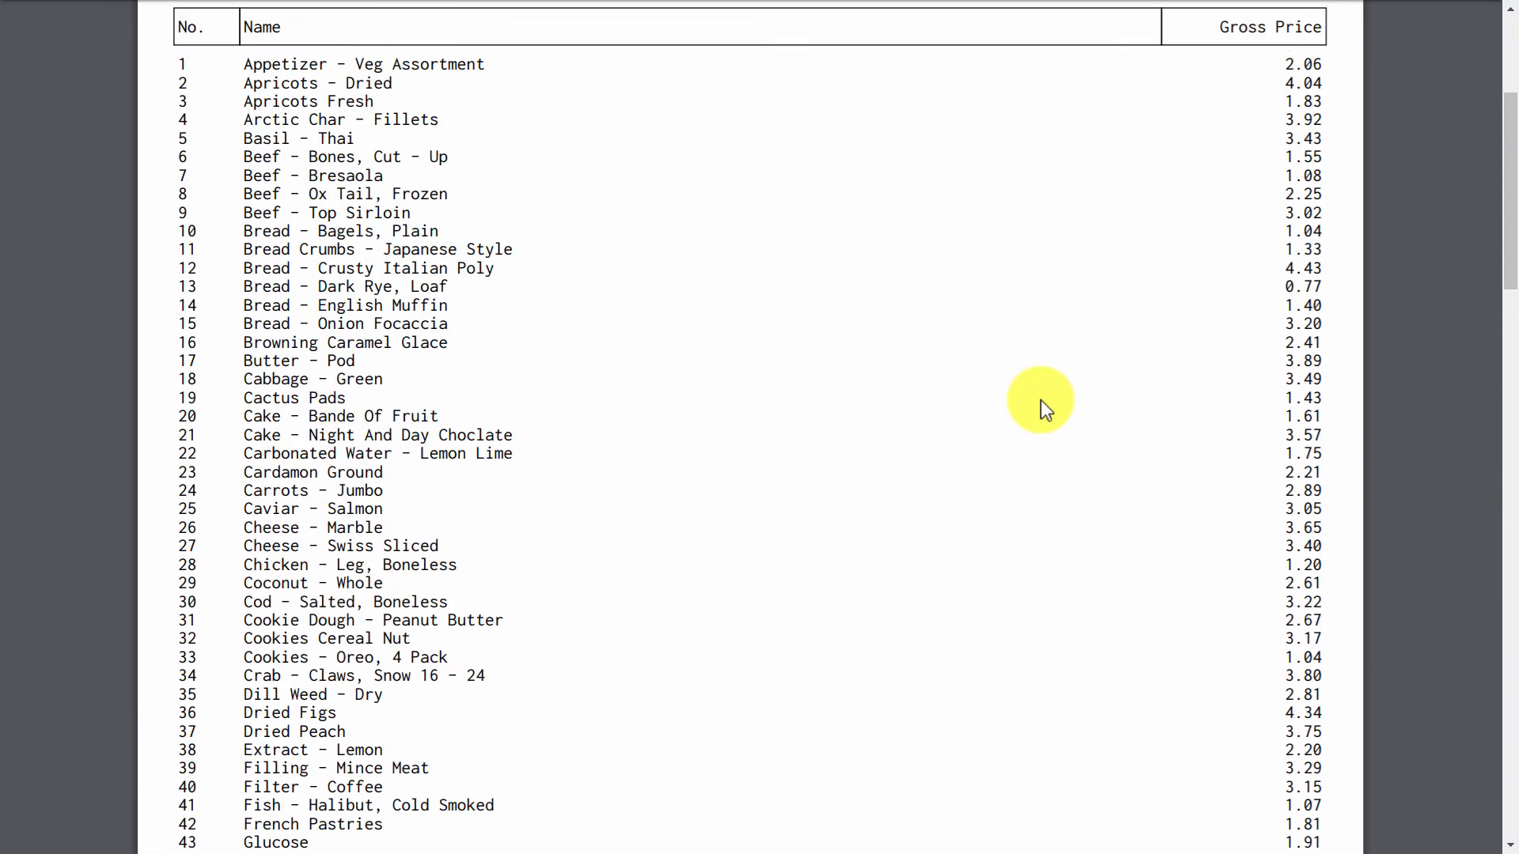
scroll(1041, 400, up, 4)
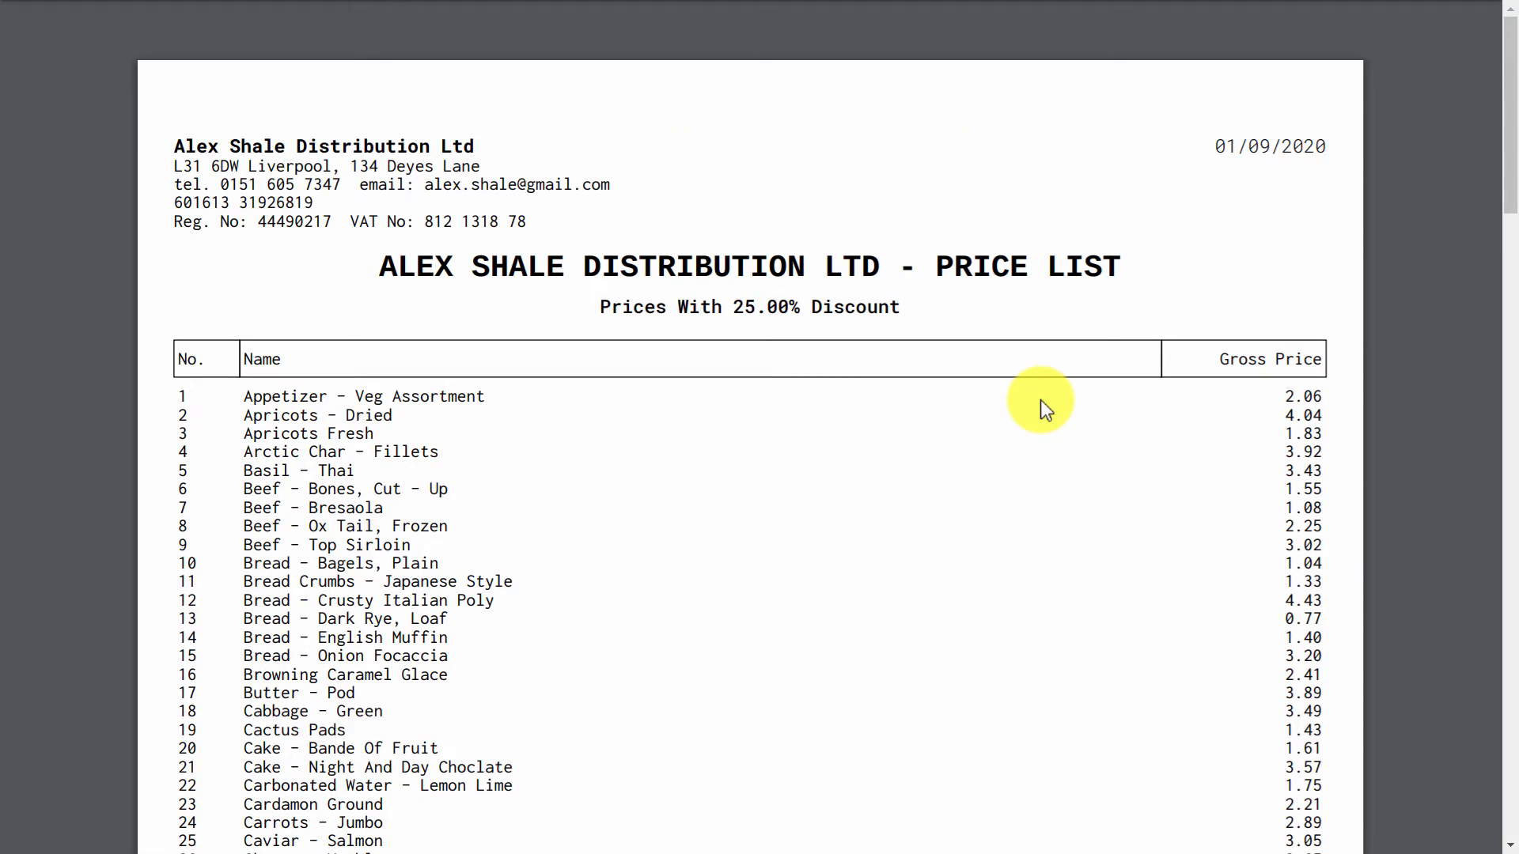
scroll(1041, 400, down, 20)
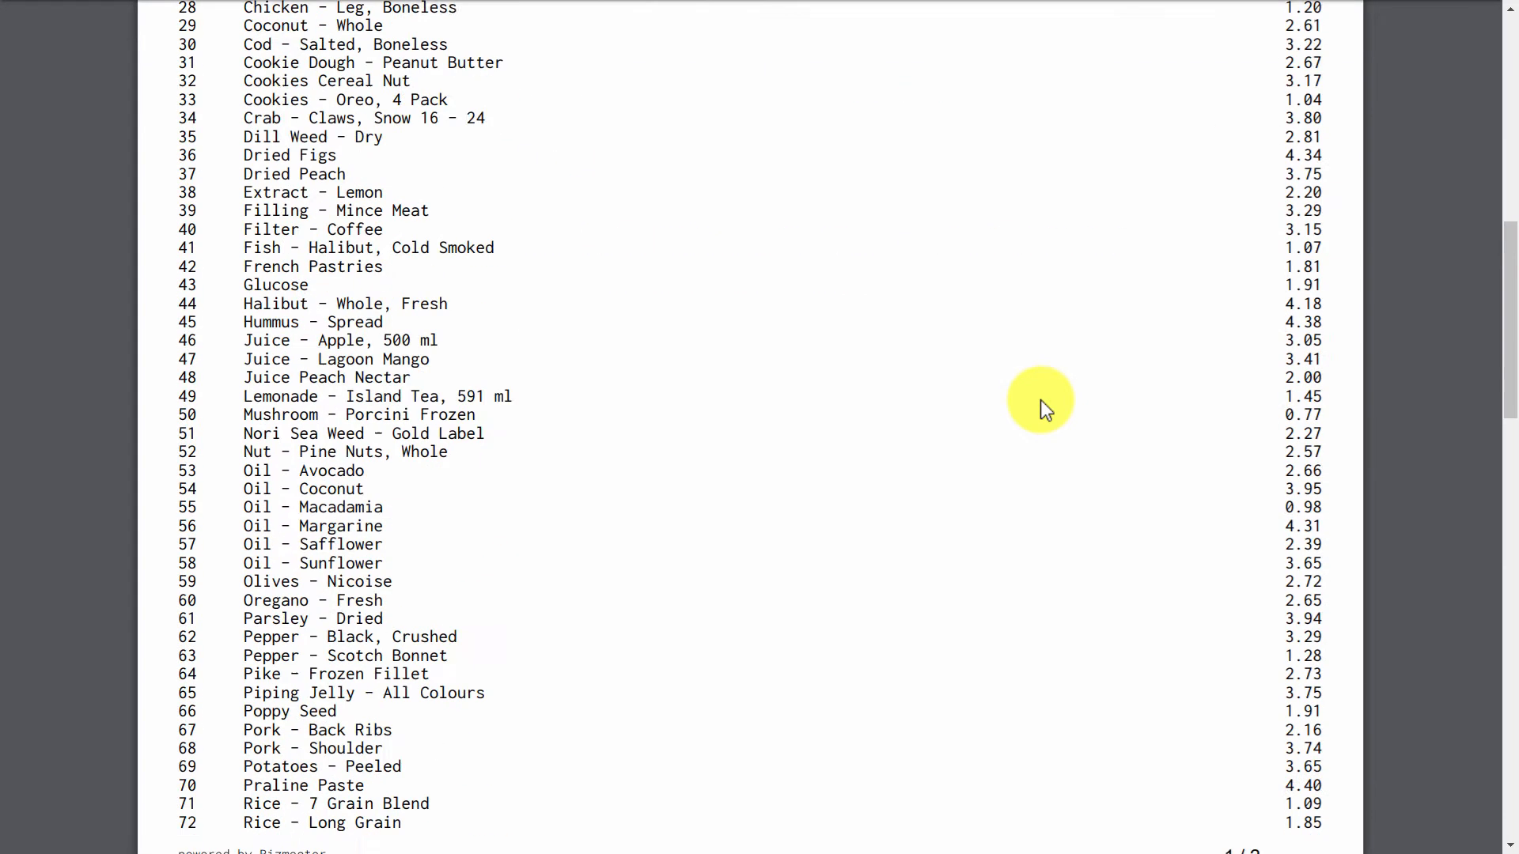
scroll(865, 305, up, 4)
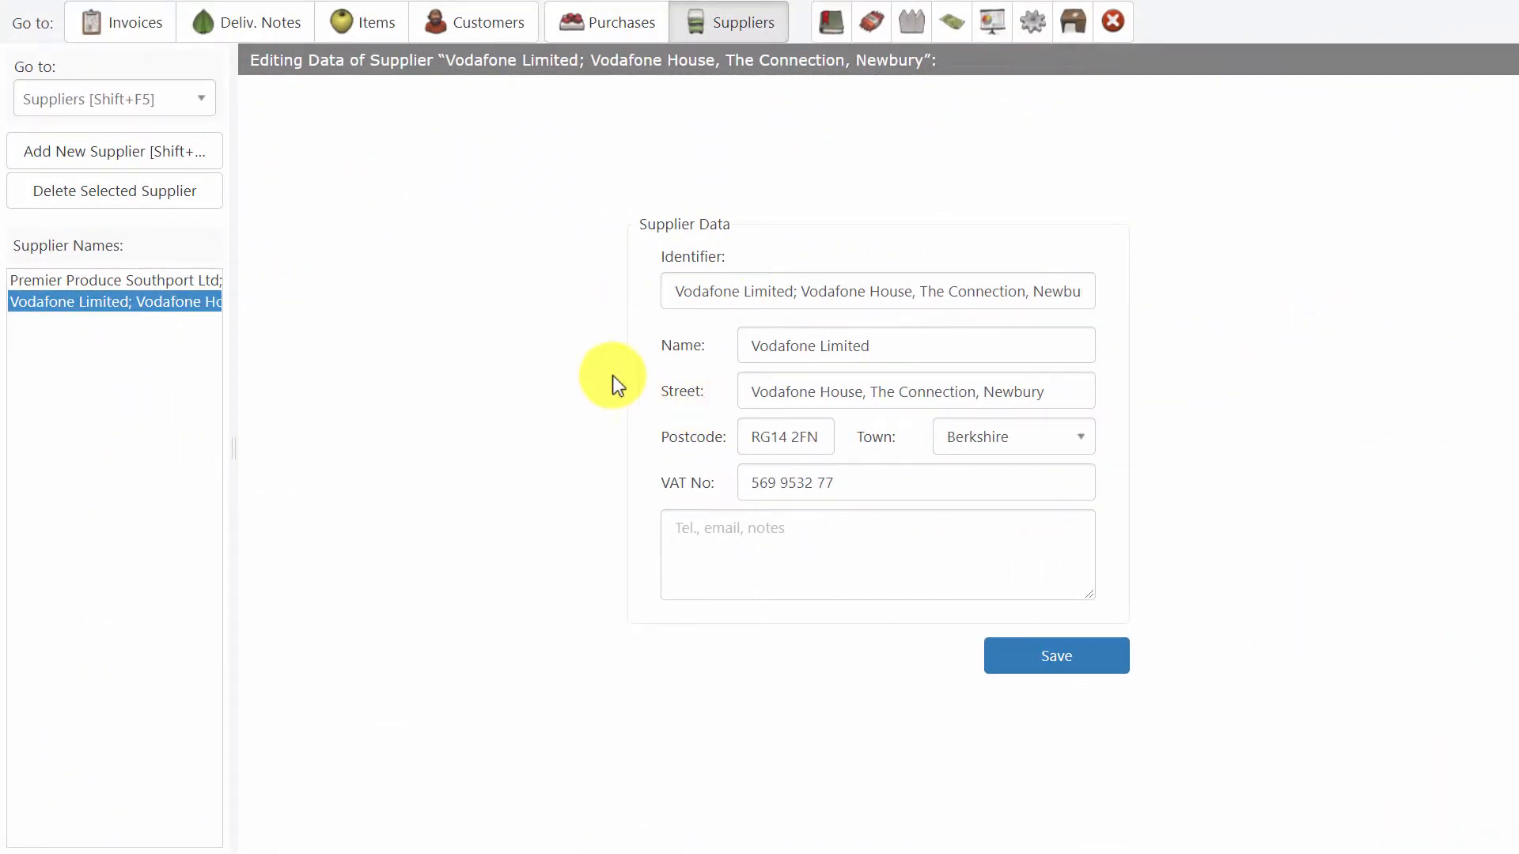
Download the inventory as at the end of 30 August 2020.
click(909, 23)
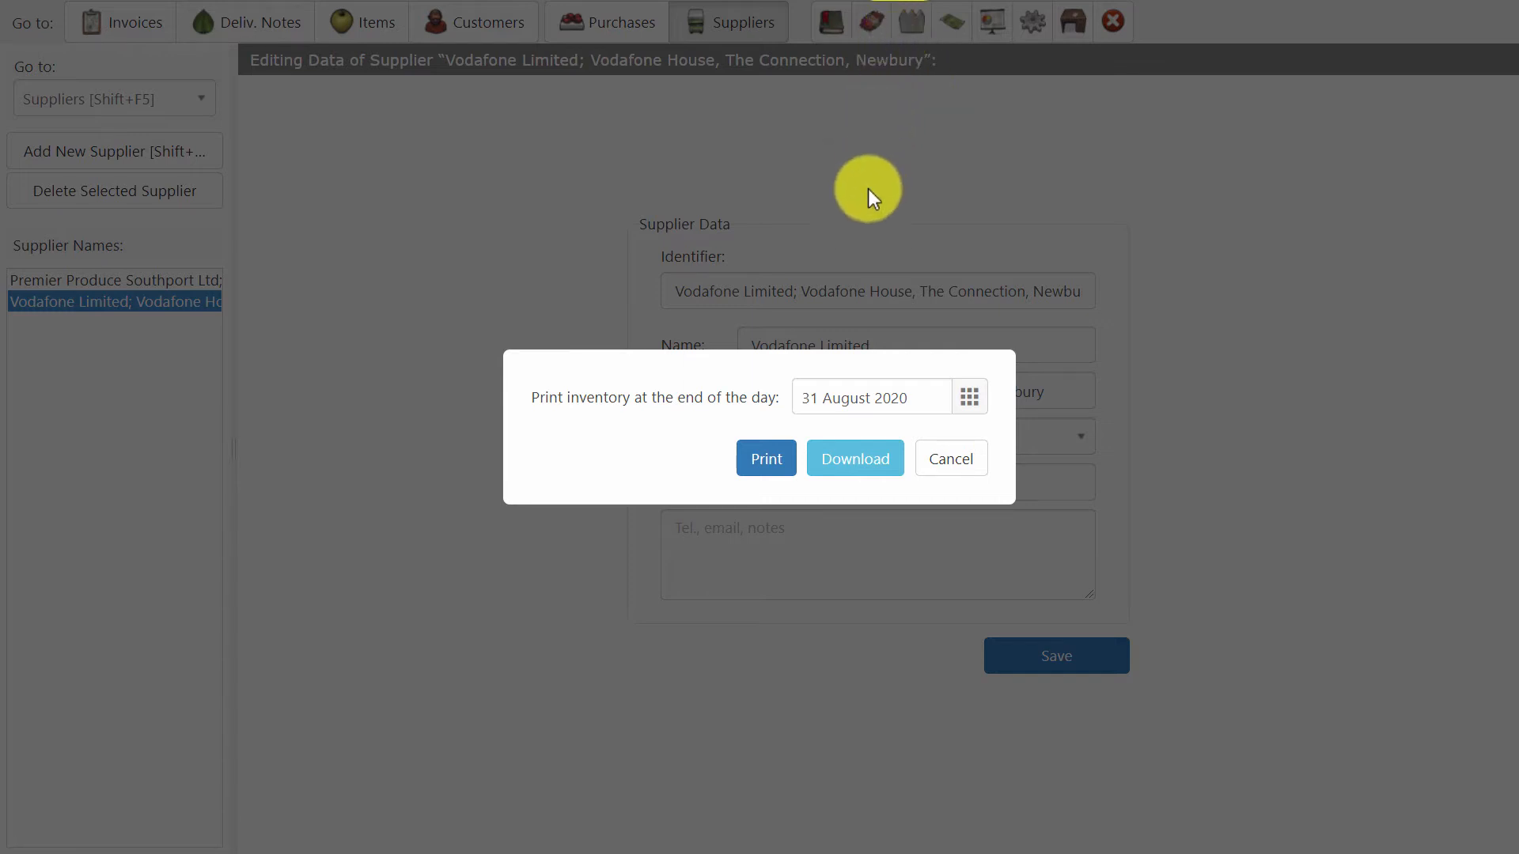
click(828, 405)
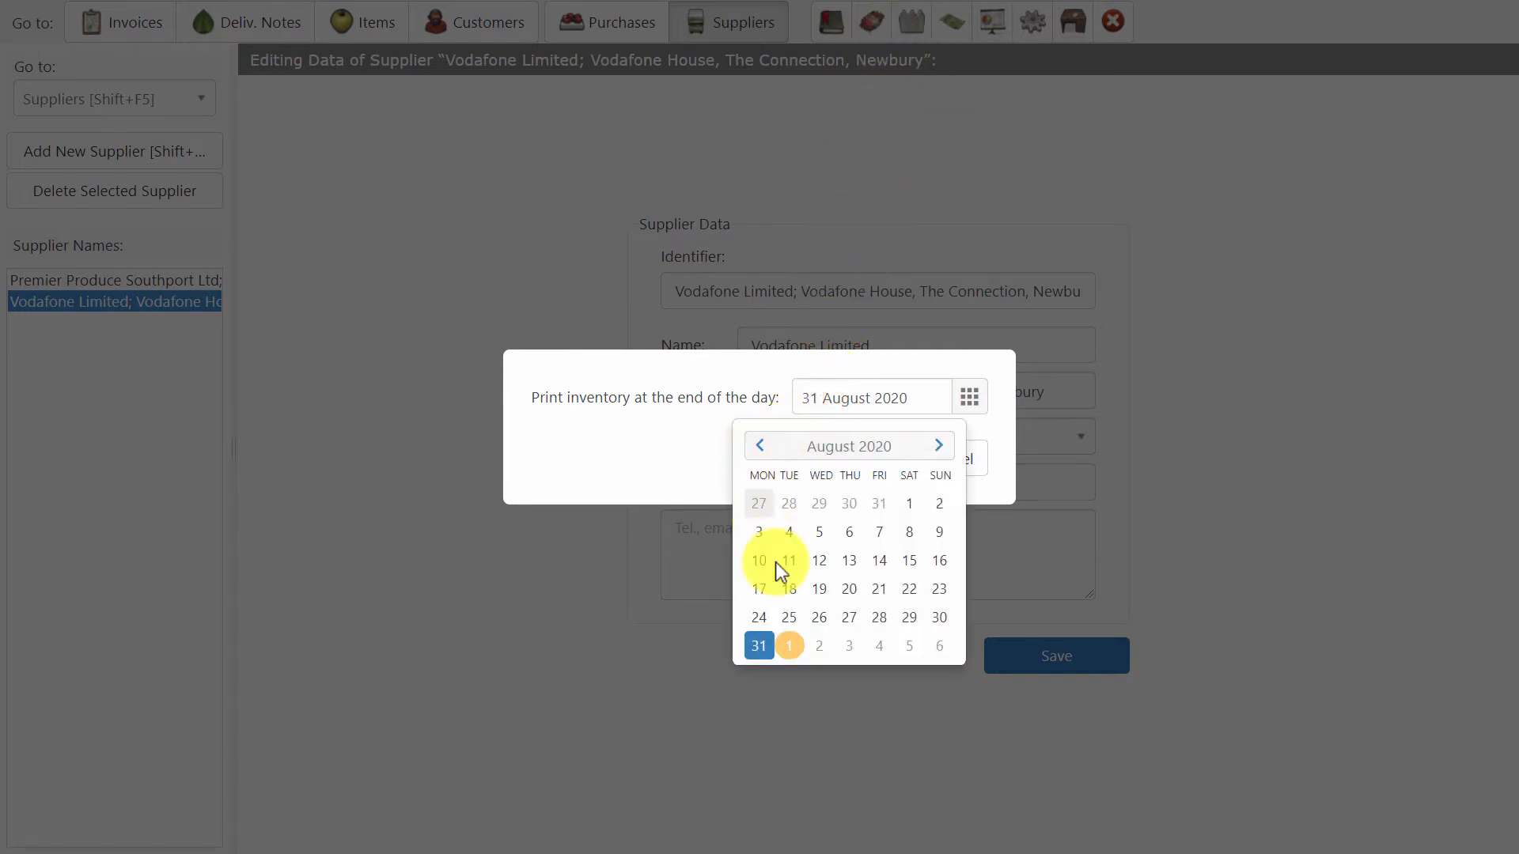
click(938, 619)
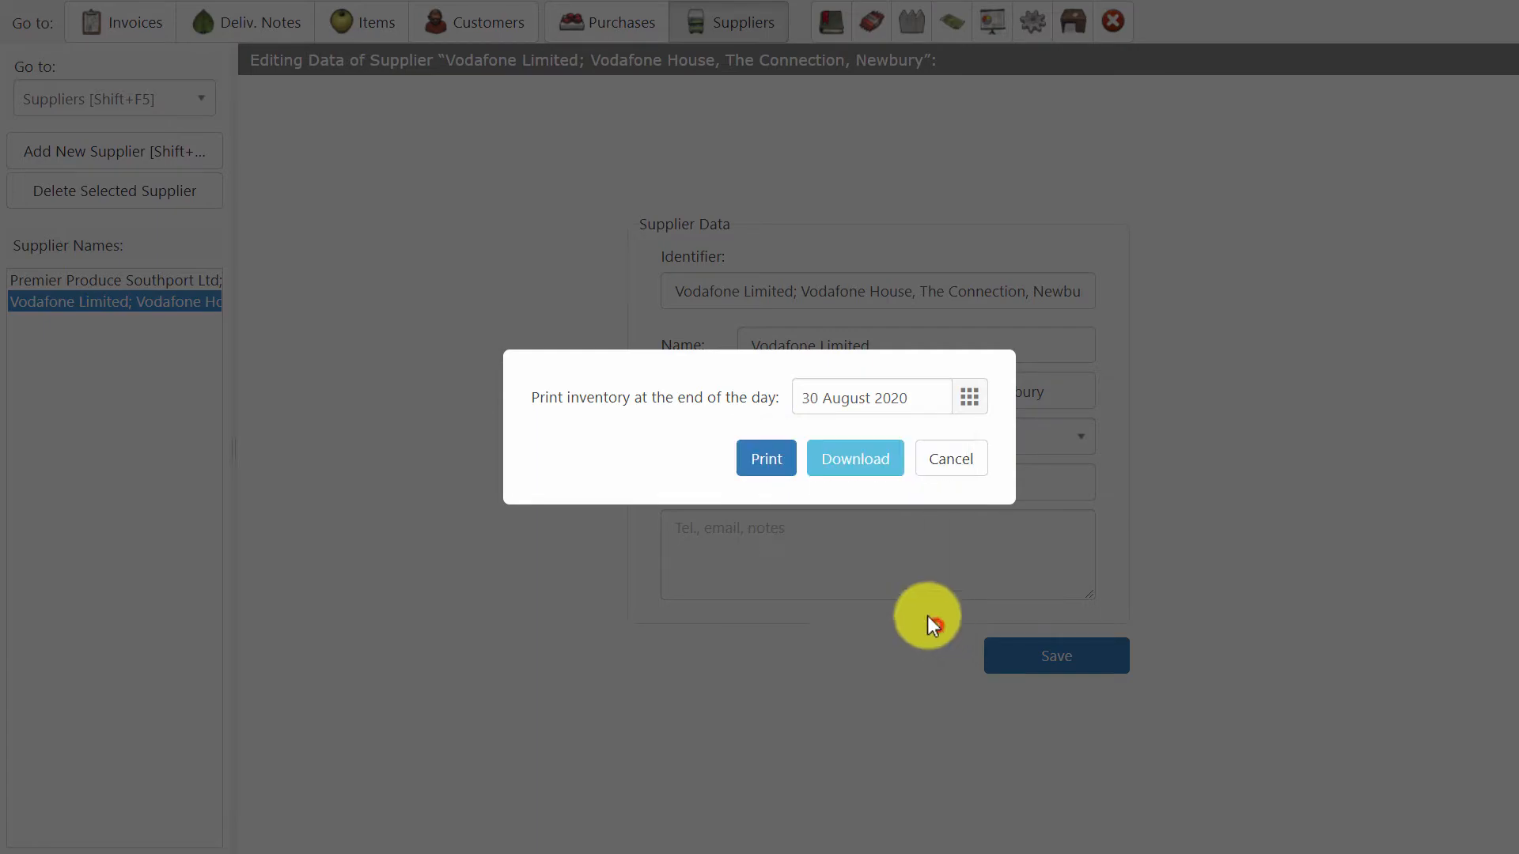
click(847, 461)
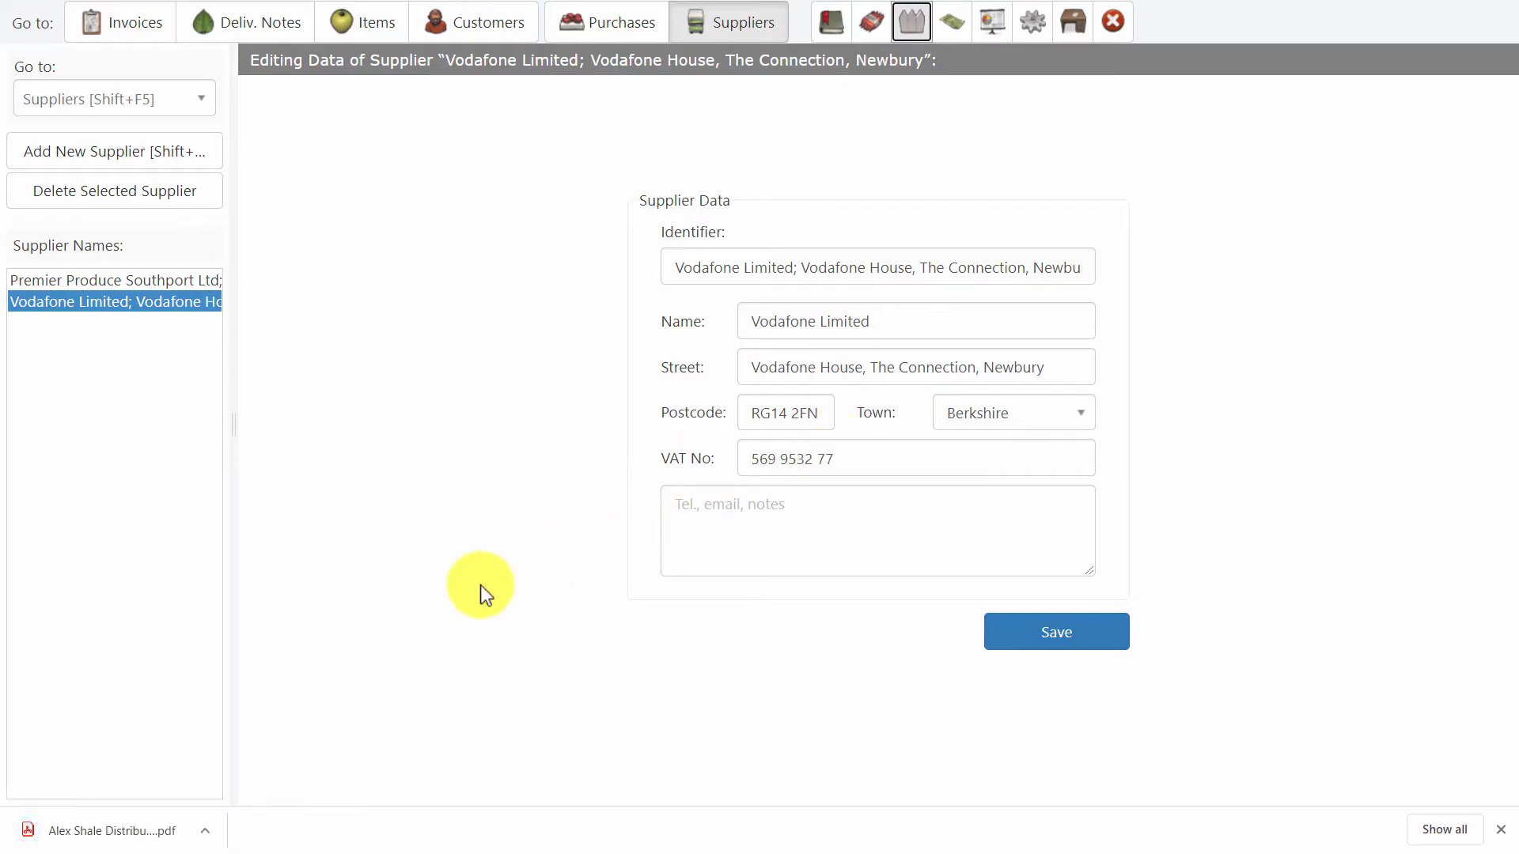
Open the 30 August inventory PDF, check the quantity of Vinegar - Cider on the last page, and close it.
click(98, 830)
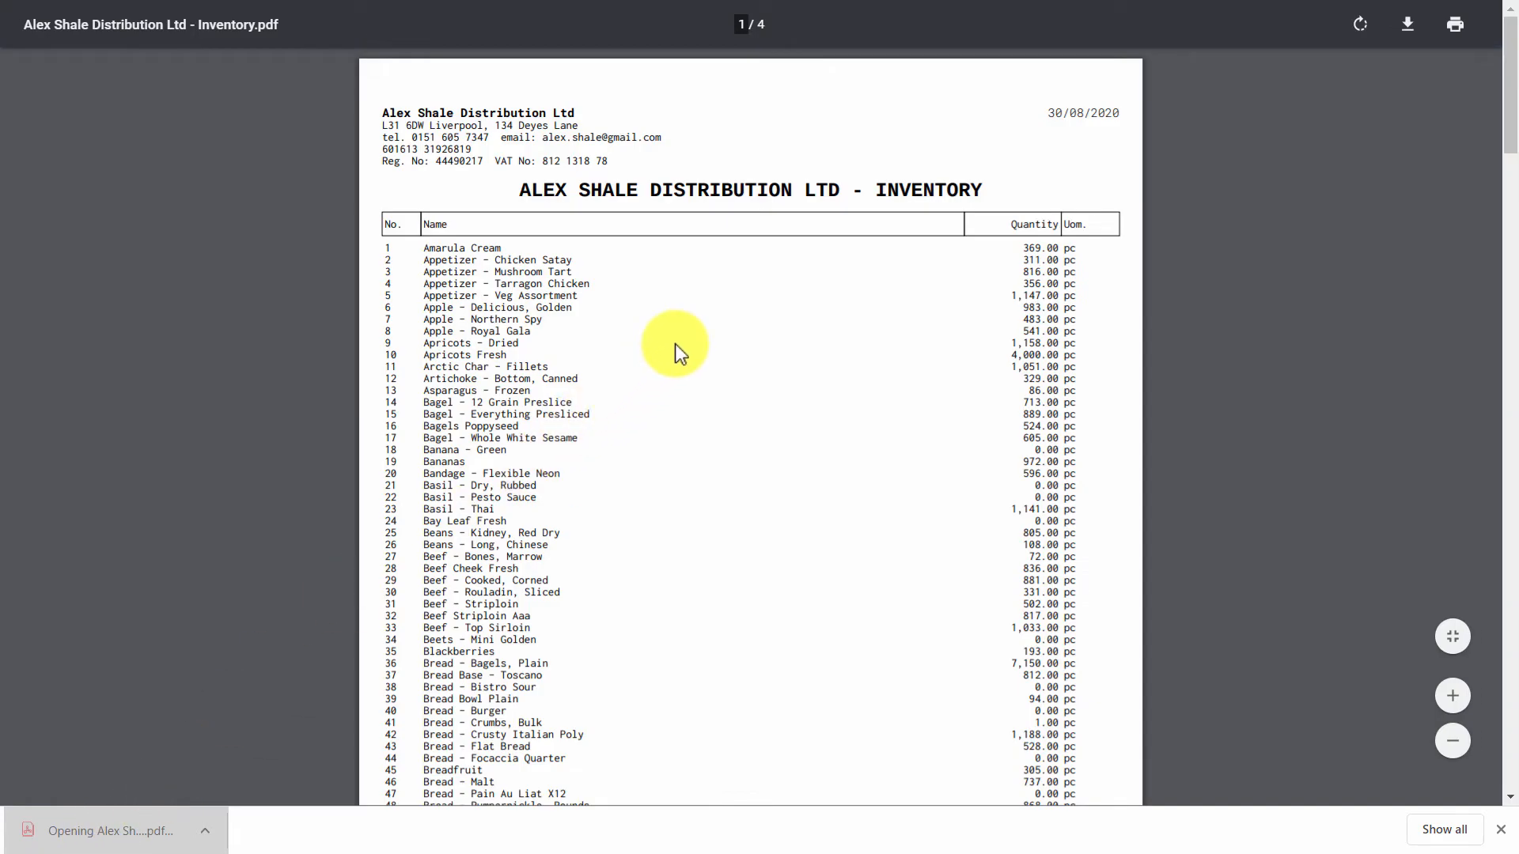
ctrl+scroll(700, 321, up, 3)
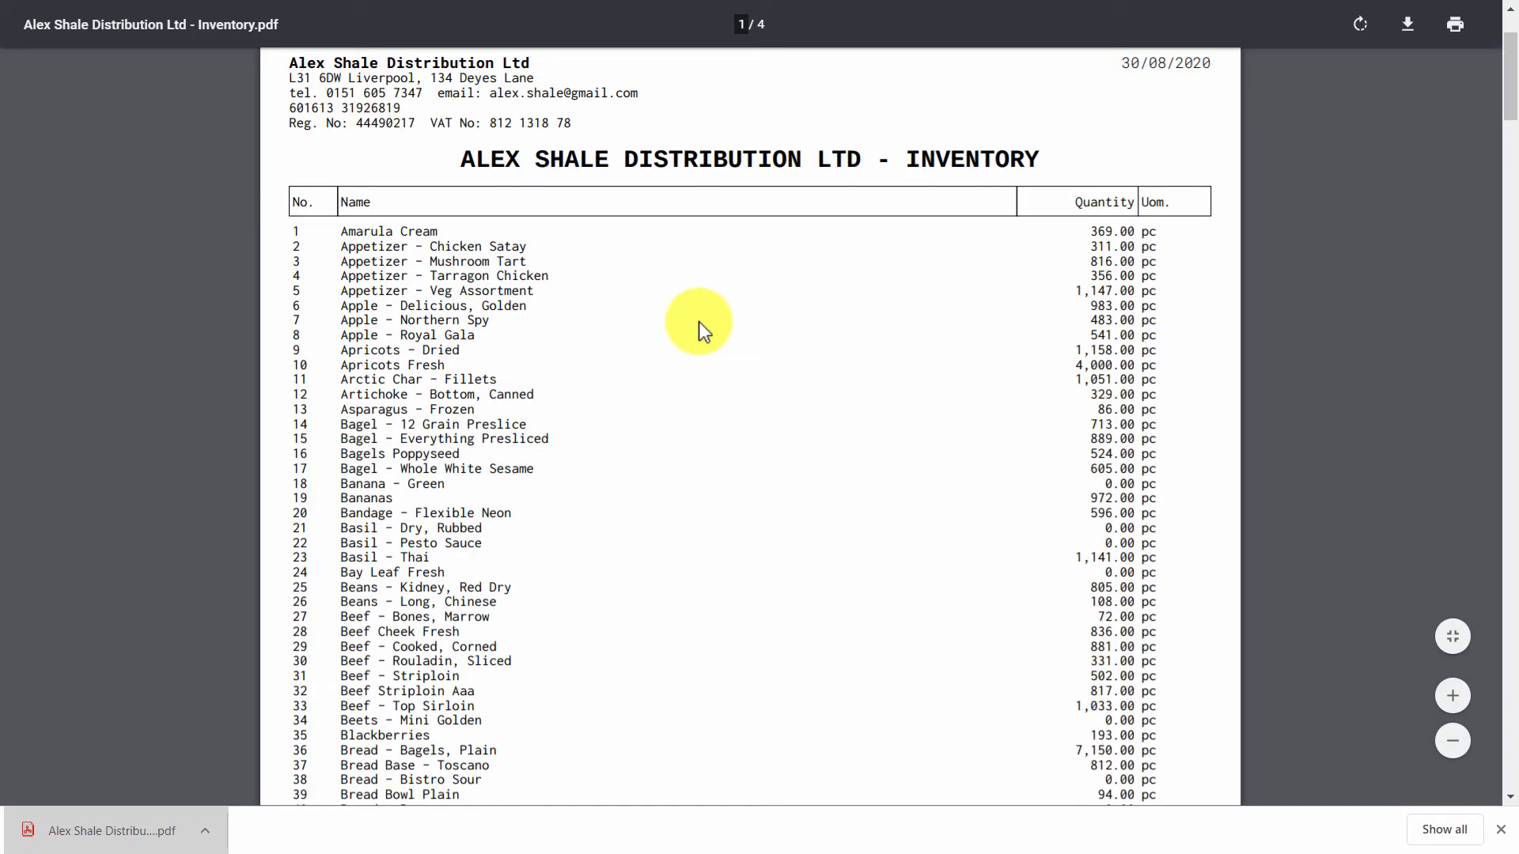
drag(1507, 67, 1388, 700)
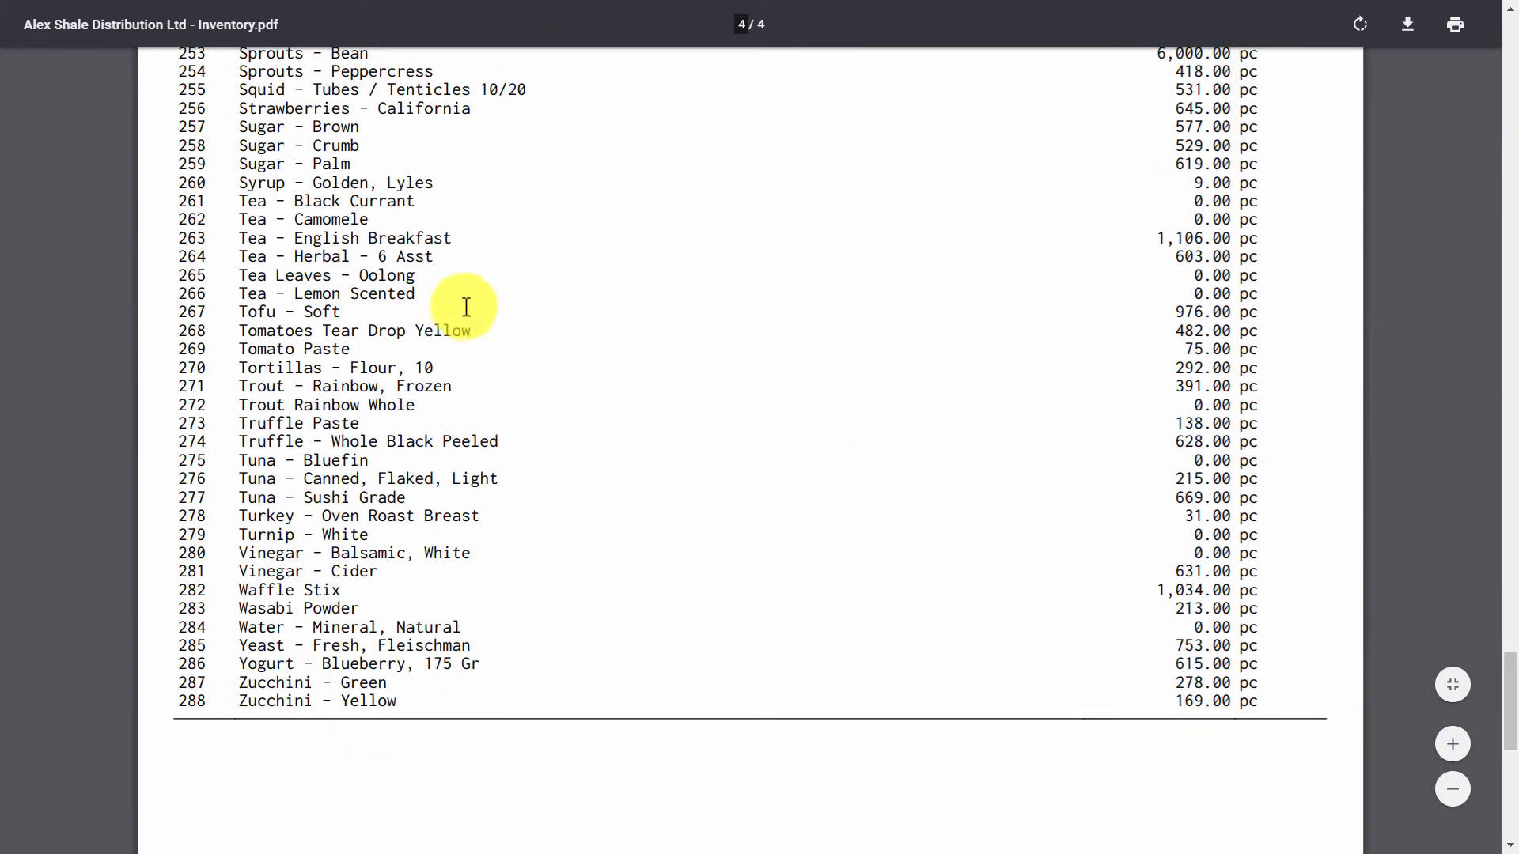
scroll(348, 316, up, 3)
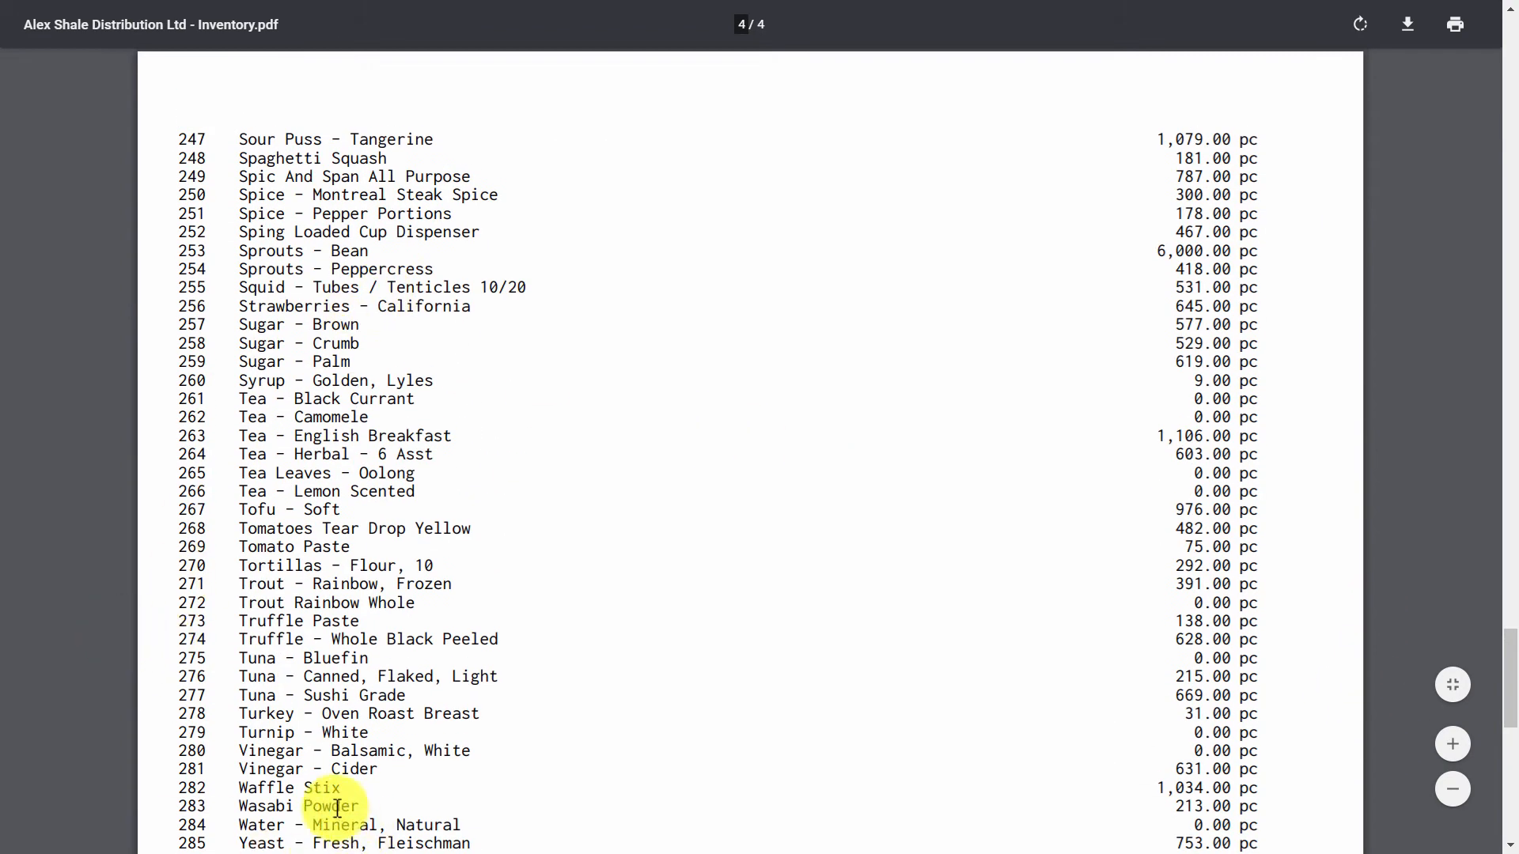
drag(267, 769, 353, 776)
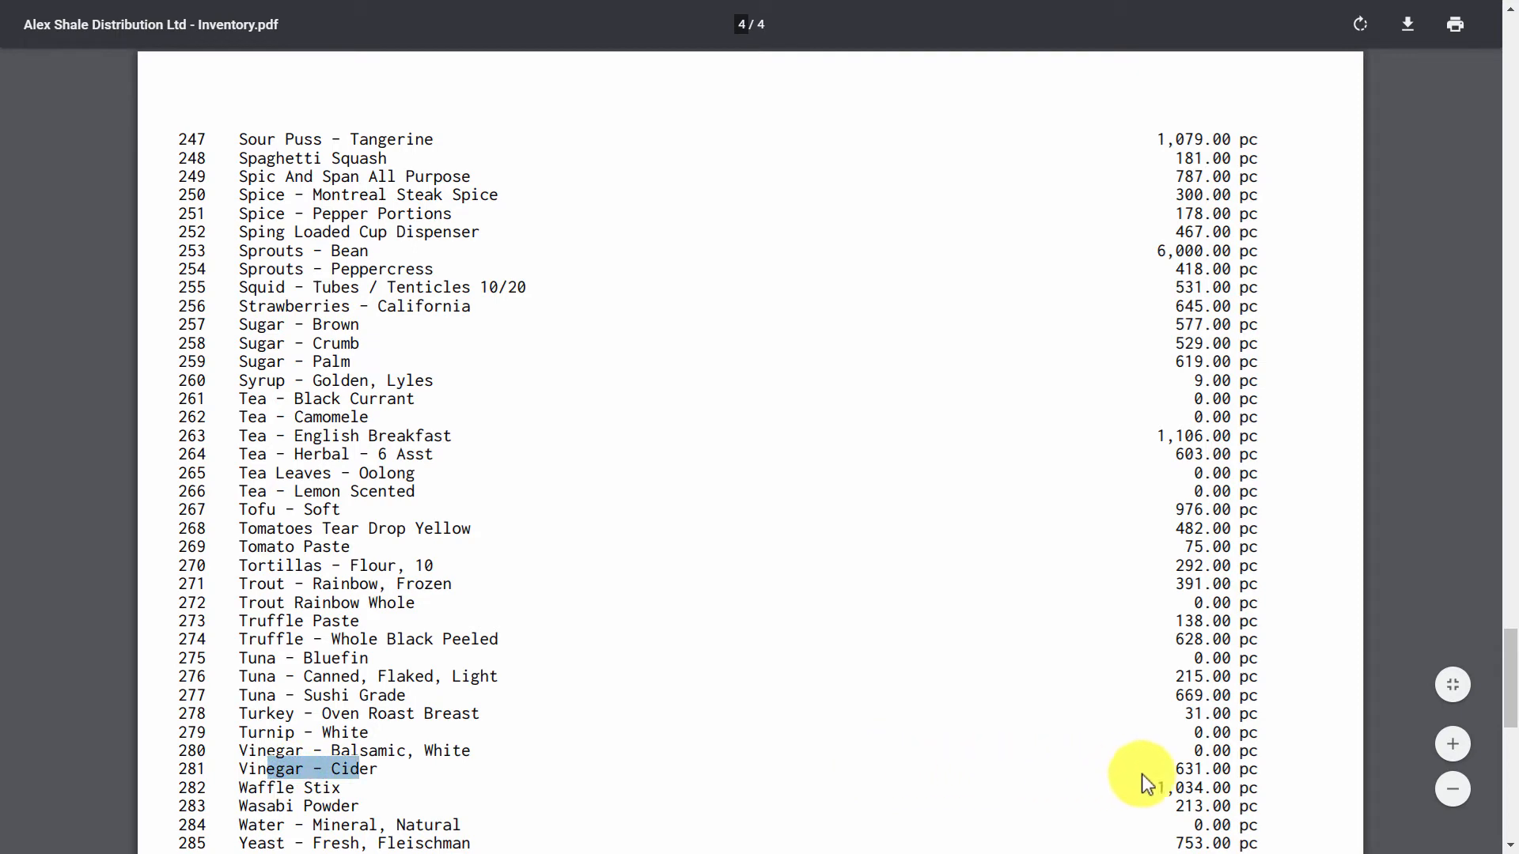
click(1198, 771)
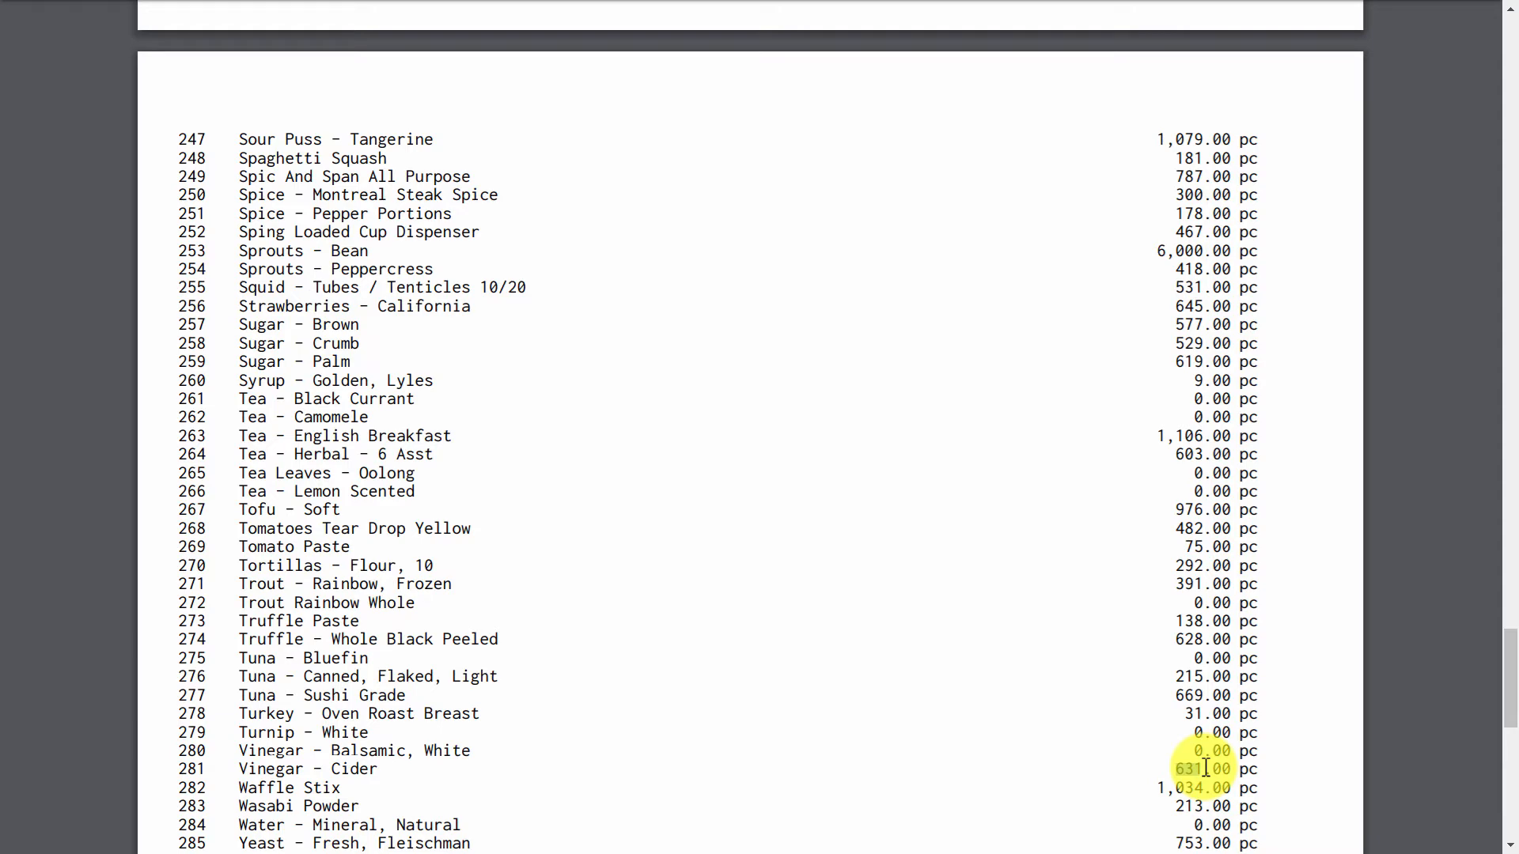
key(ctrl+w)
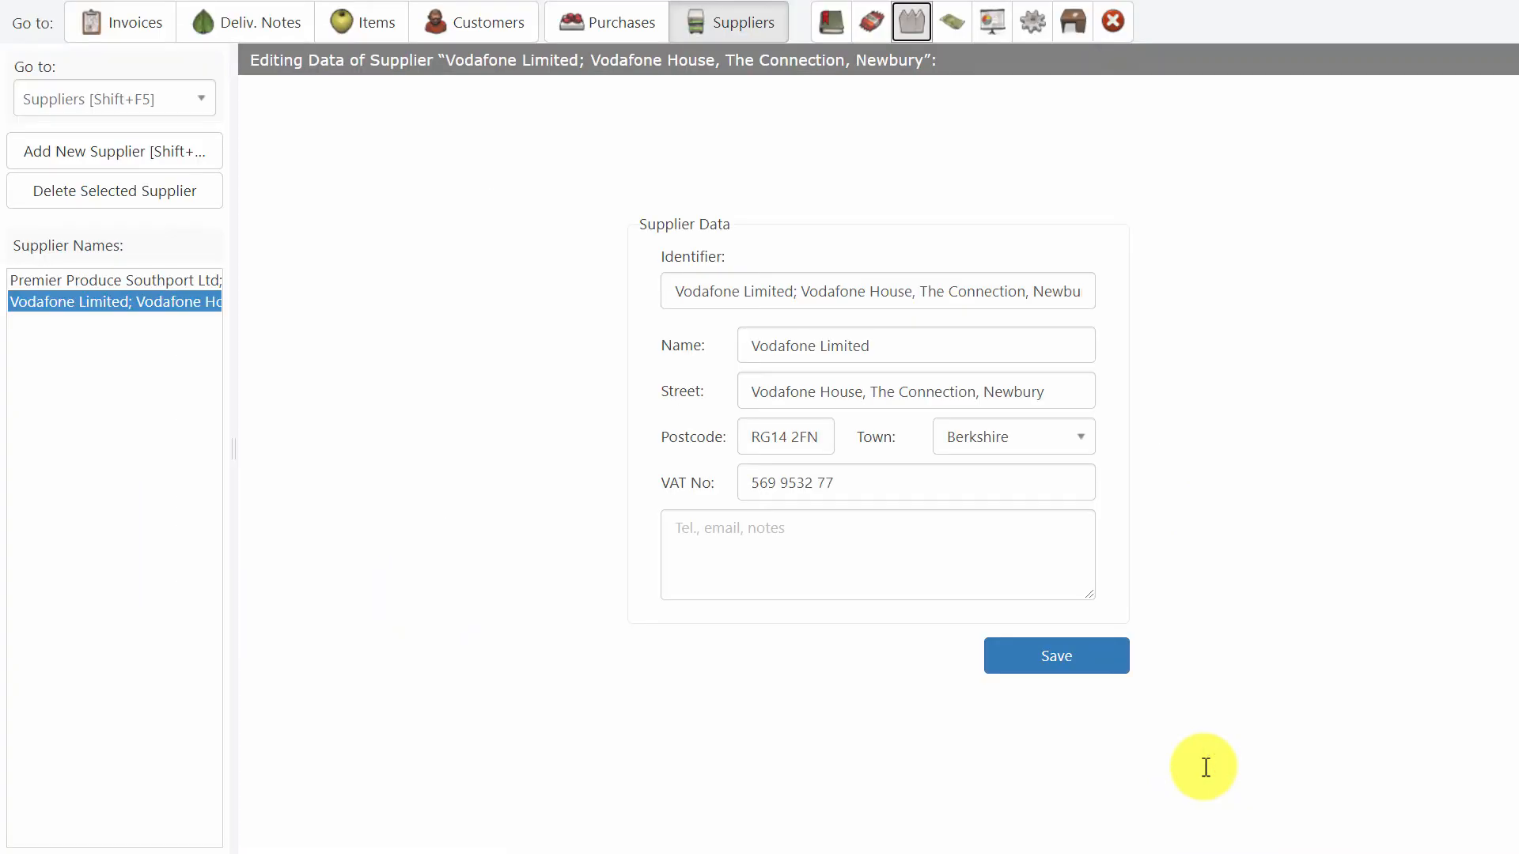
Download the inventory for 31 August 2020, check its Vinegar - Cider quantity on the last page, and close the PDF.
click(914, 25)
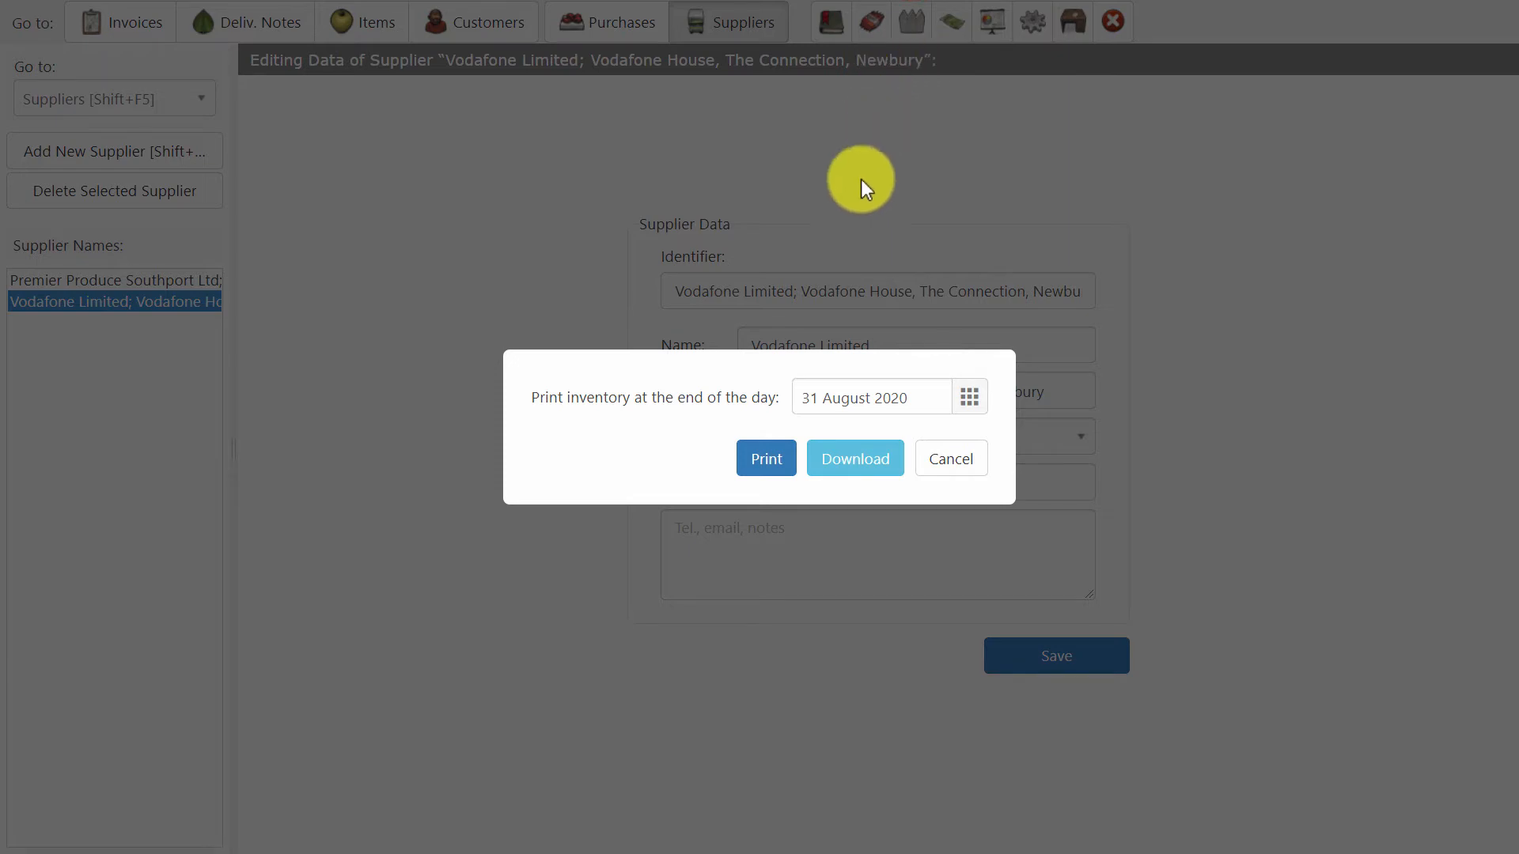
click(869, 467)
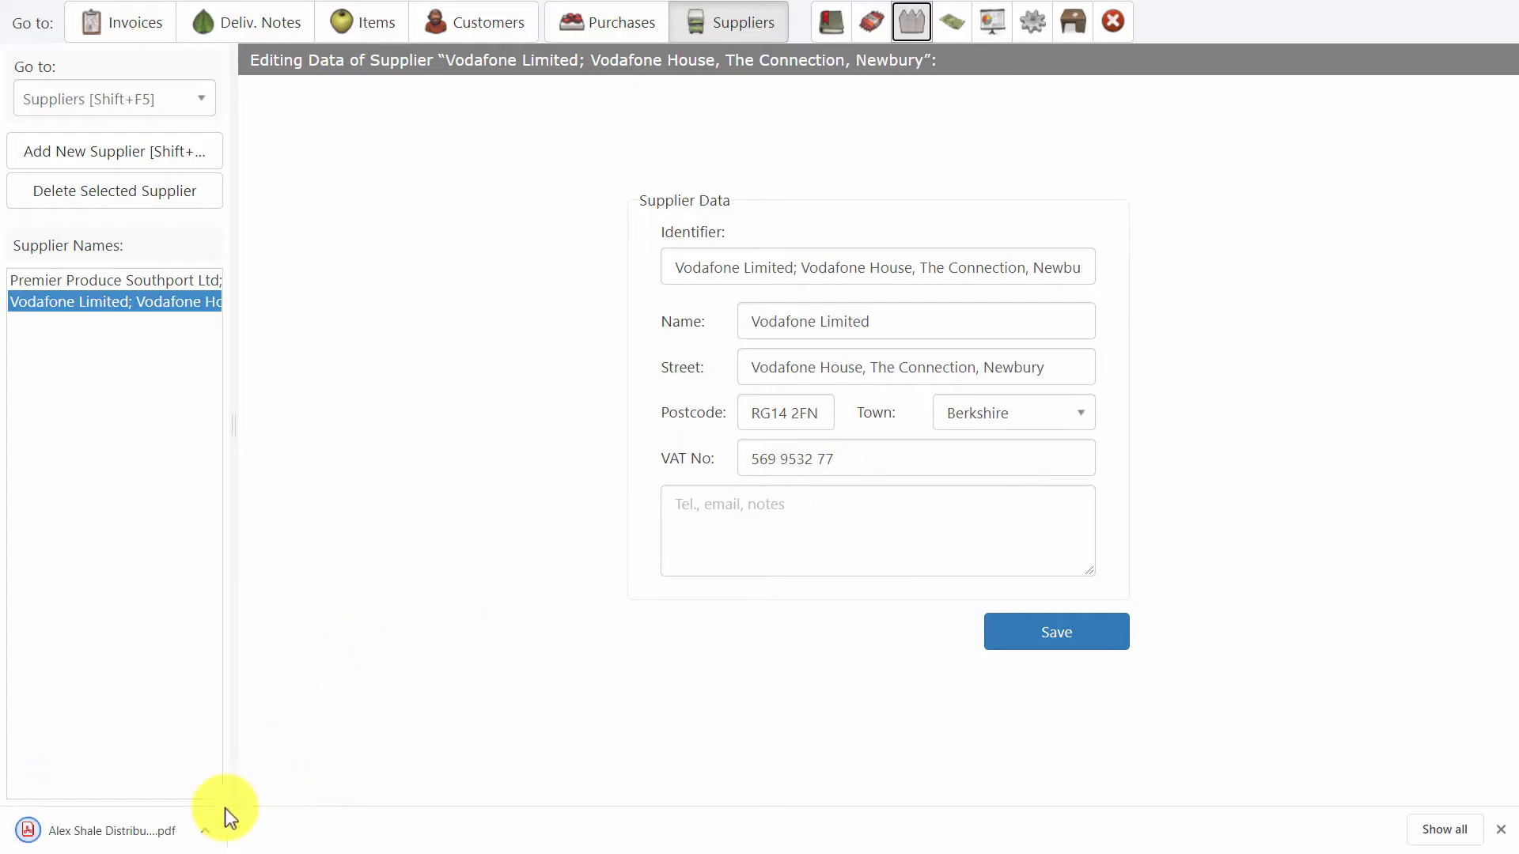
click(136, 828)
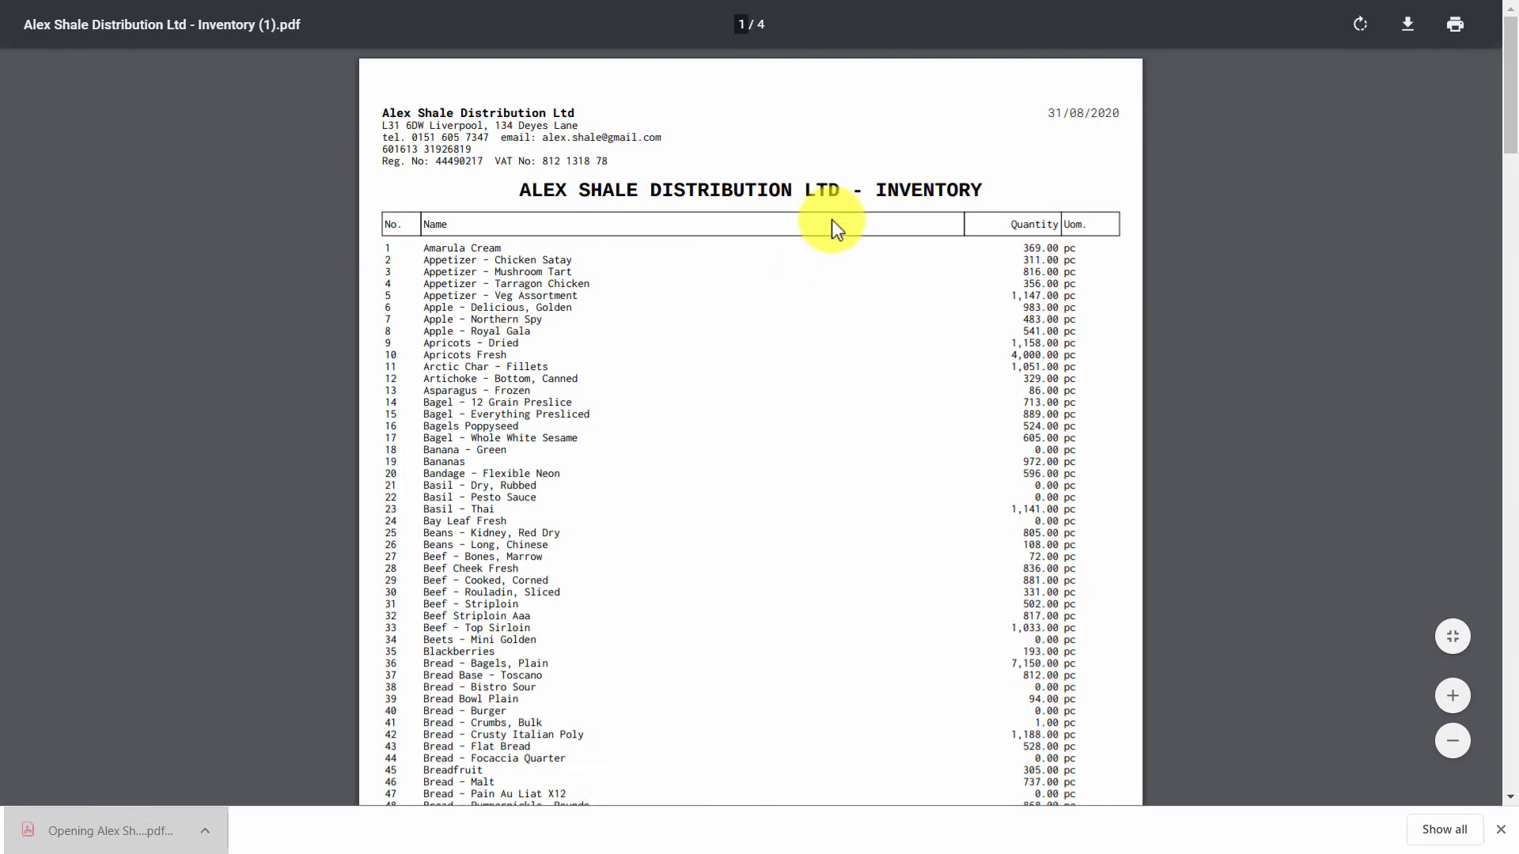
scroll(832, 220, down, 3)
scroll(832, 220, up, 5)
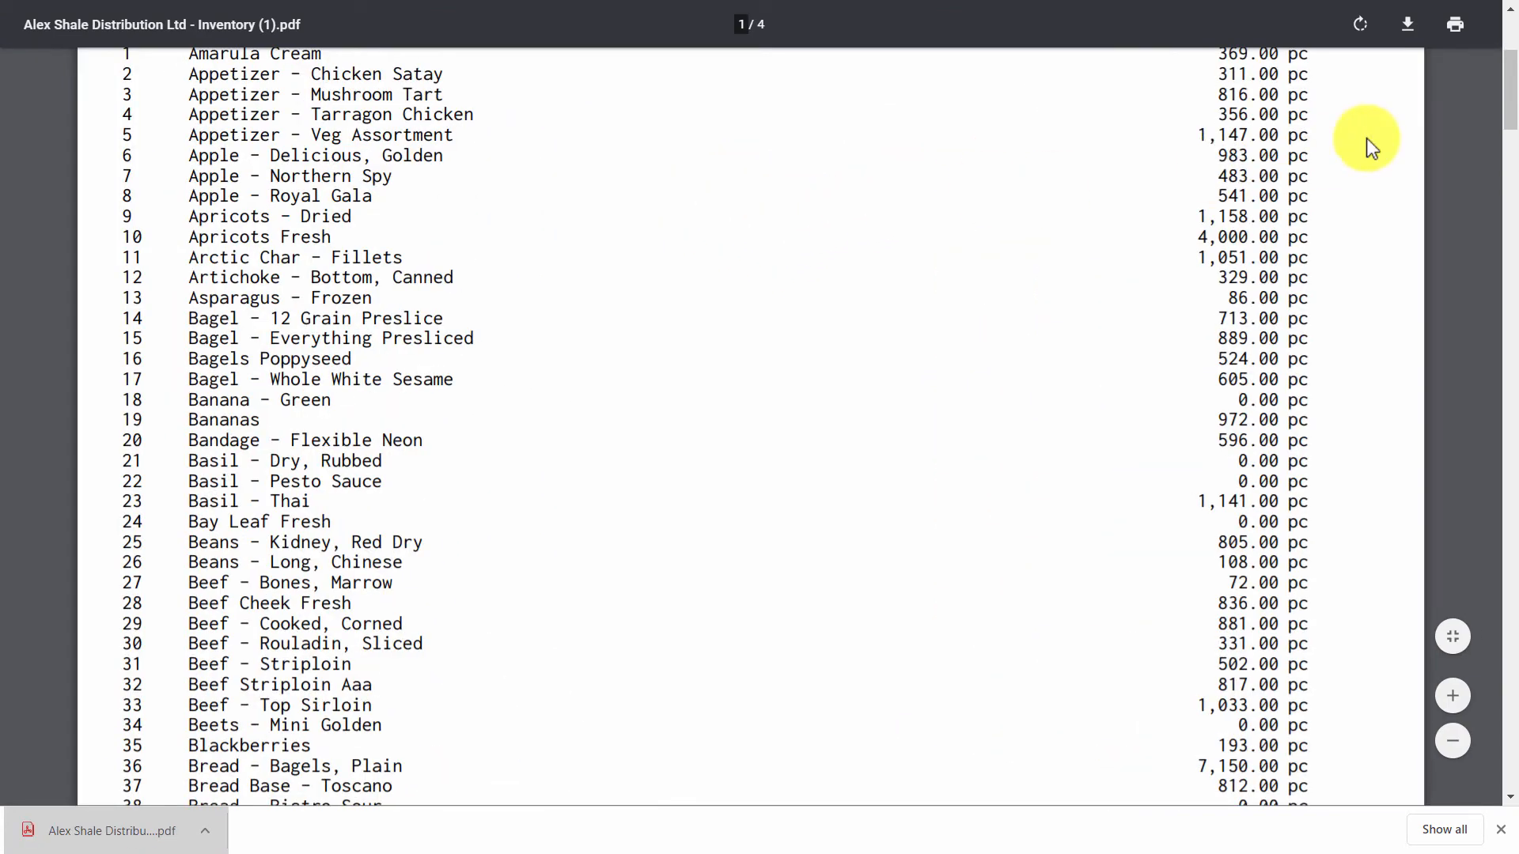
drag(1514, 84, 1426, 714)
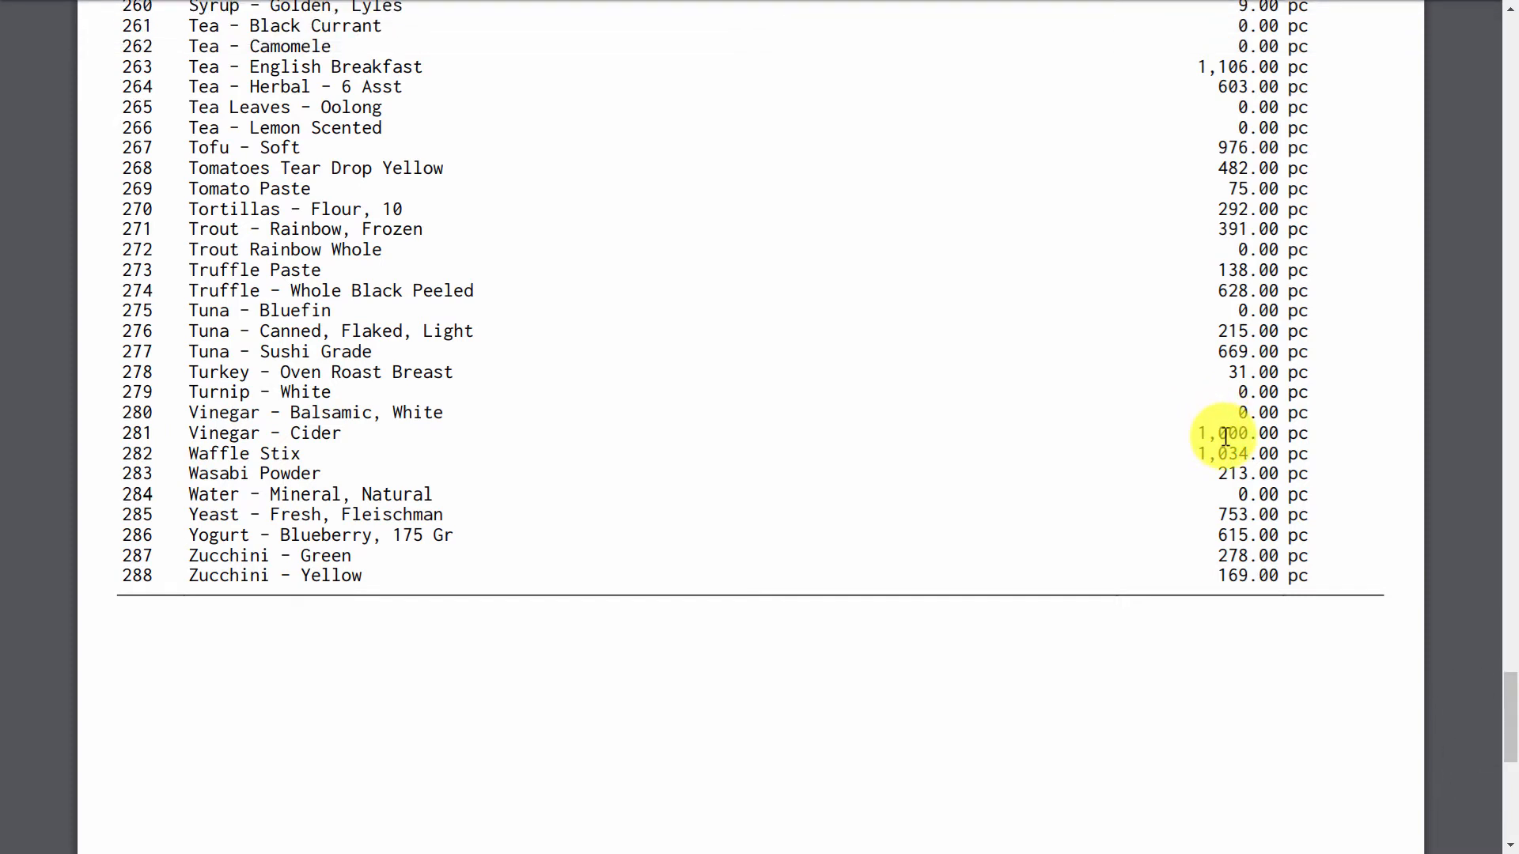
key(ctrl+w)
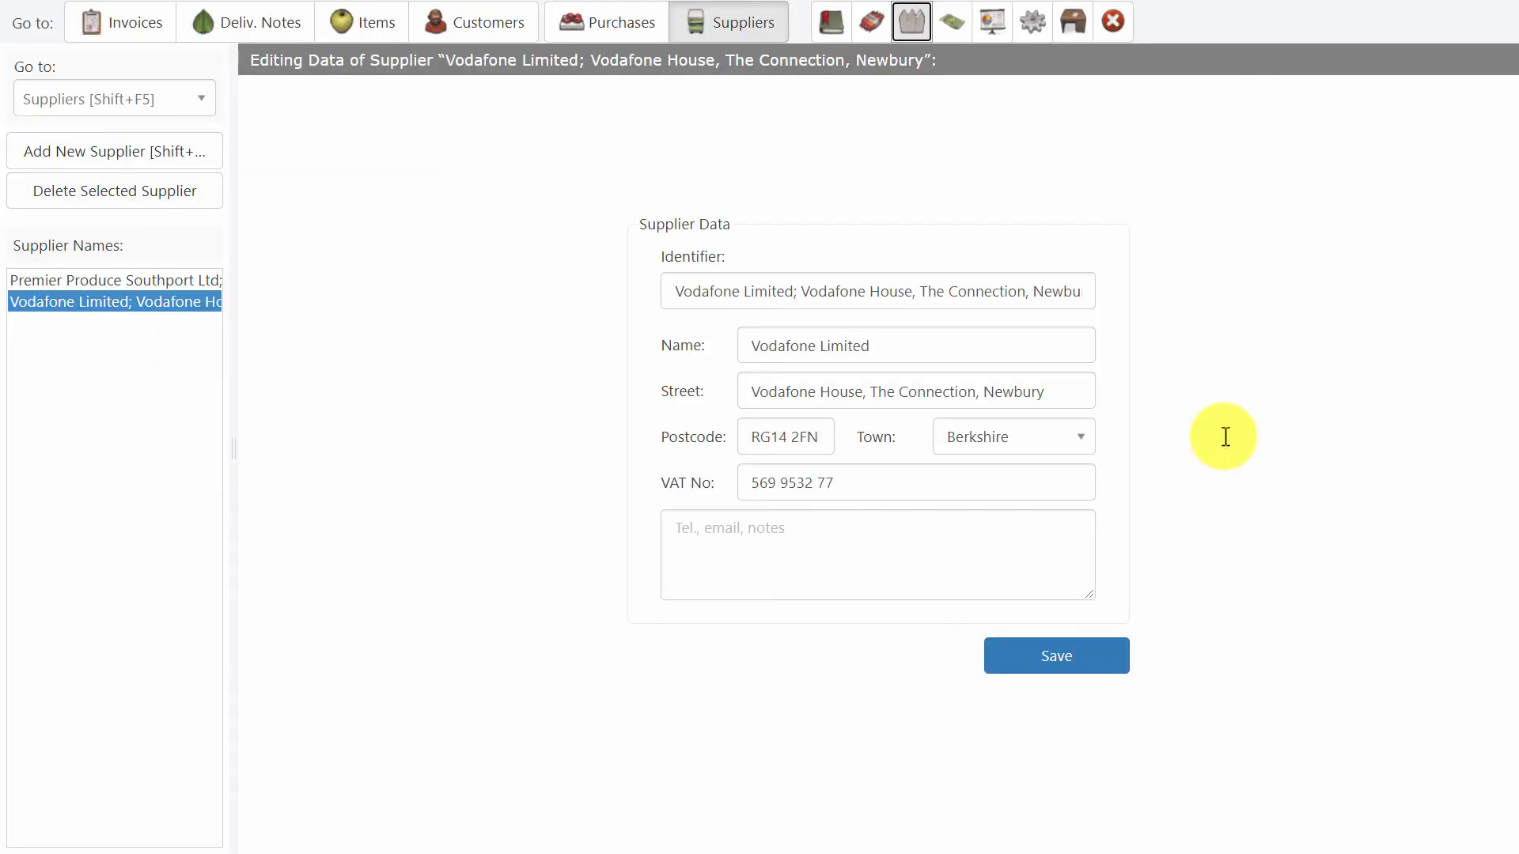
click(911, 21)
click(904, 398)
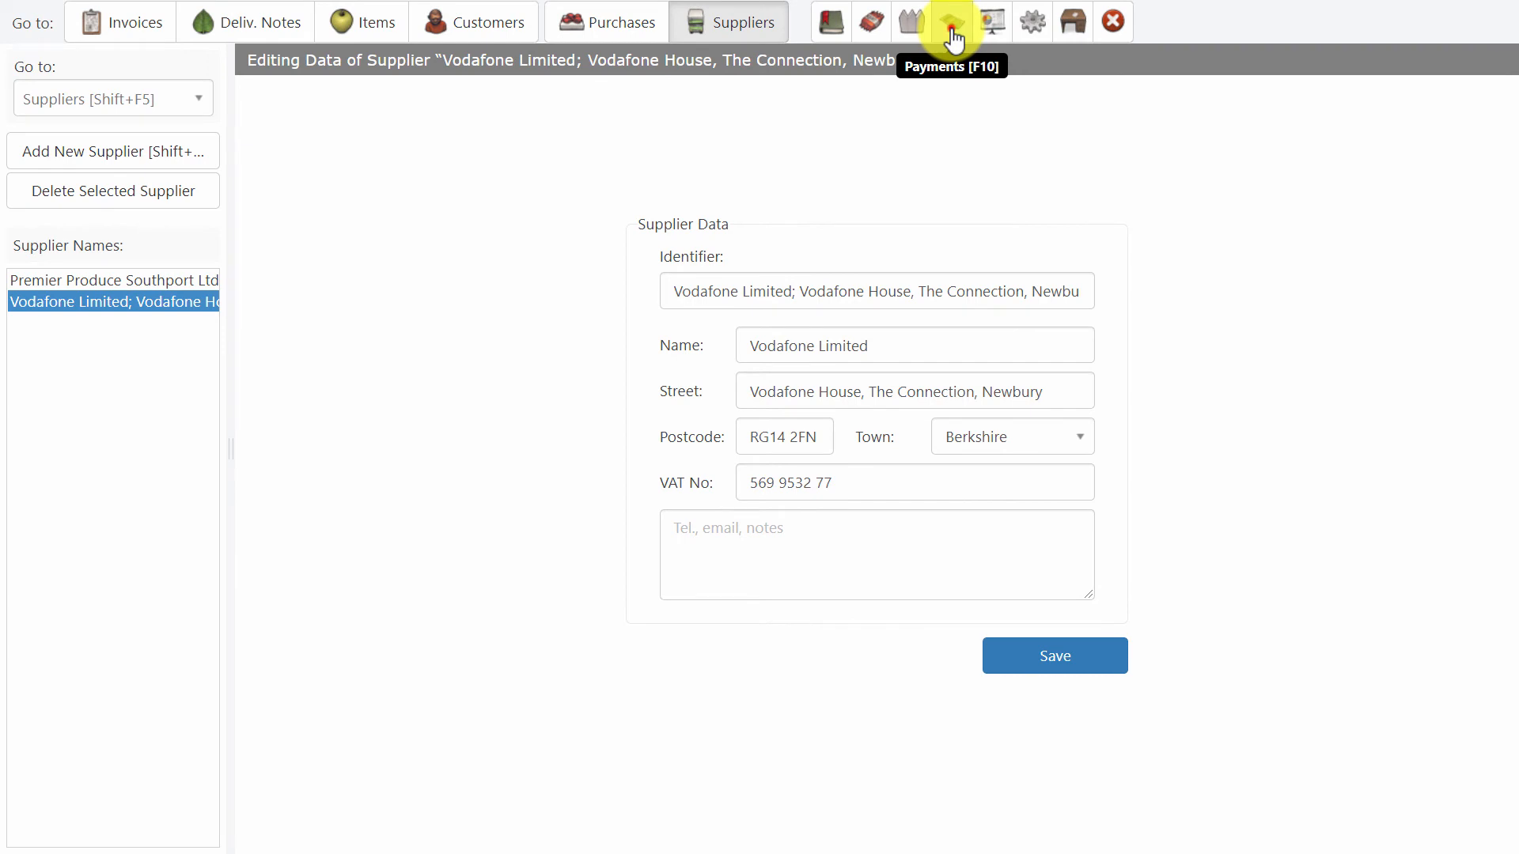
Open the payments and view the unpaid purchase invoices whose due date expired 100 days ago, checking the invoice type choice.
click(953, 37)
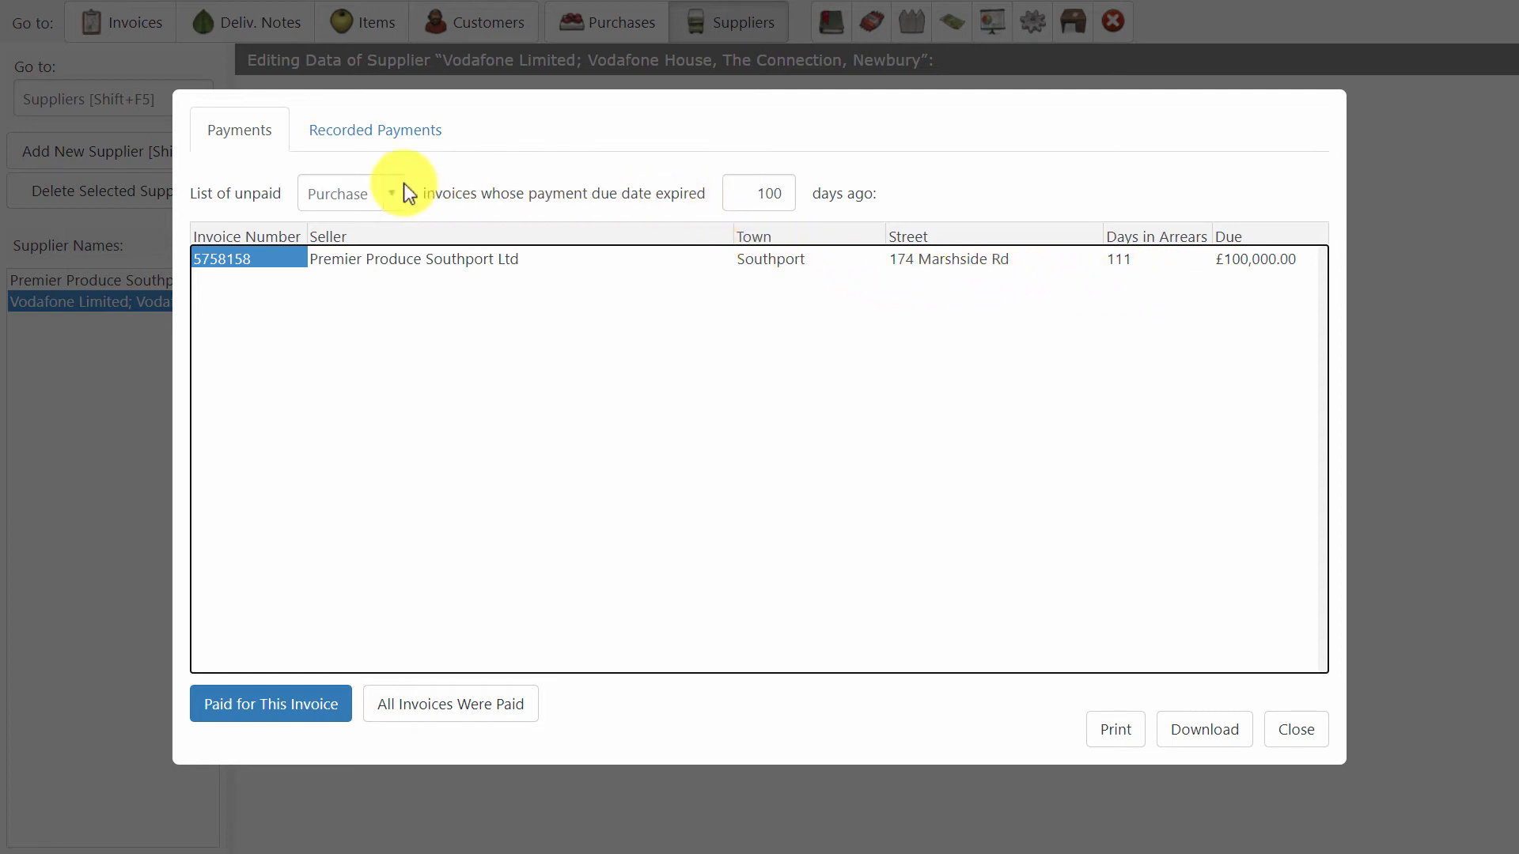
click(340, 192)
click(340, 193)
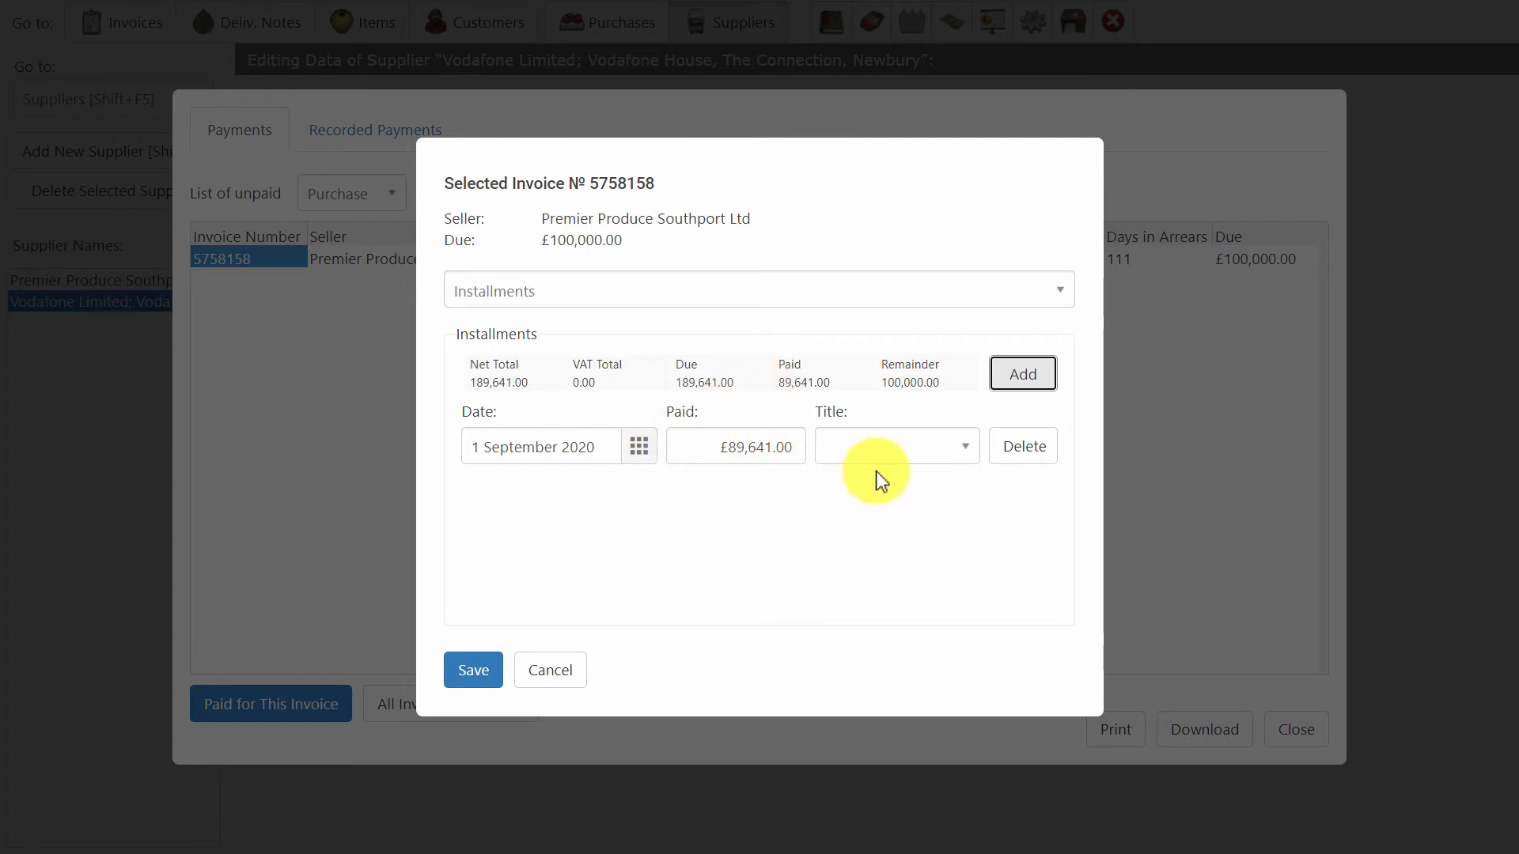
Try adding a second installment of 100000 to the unpaid Premier Produce Southport Ltd invoice, and cancel without saving.
click(1018, 378)
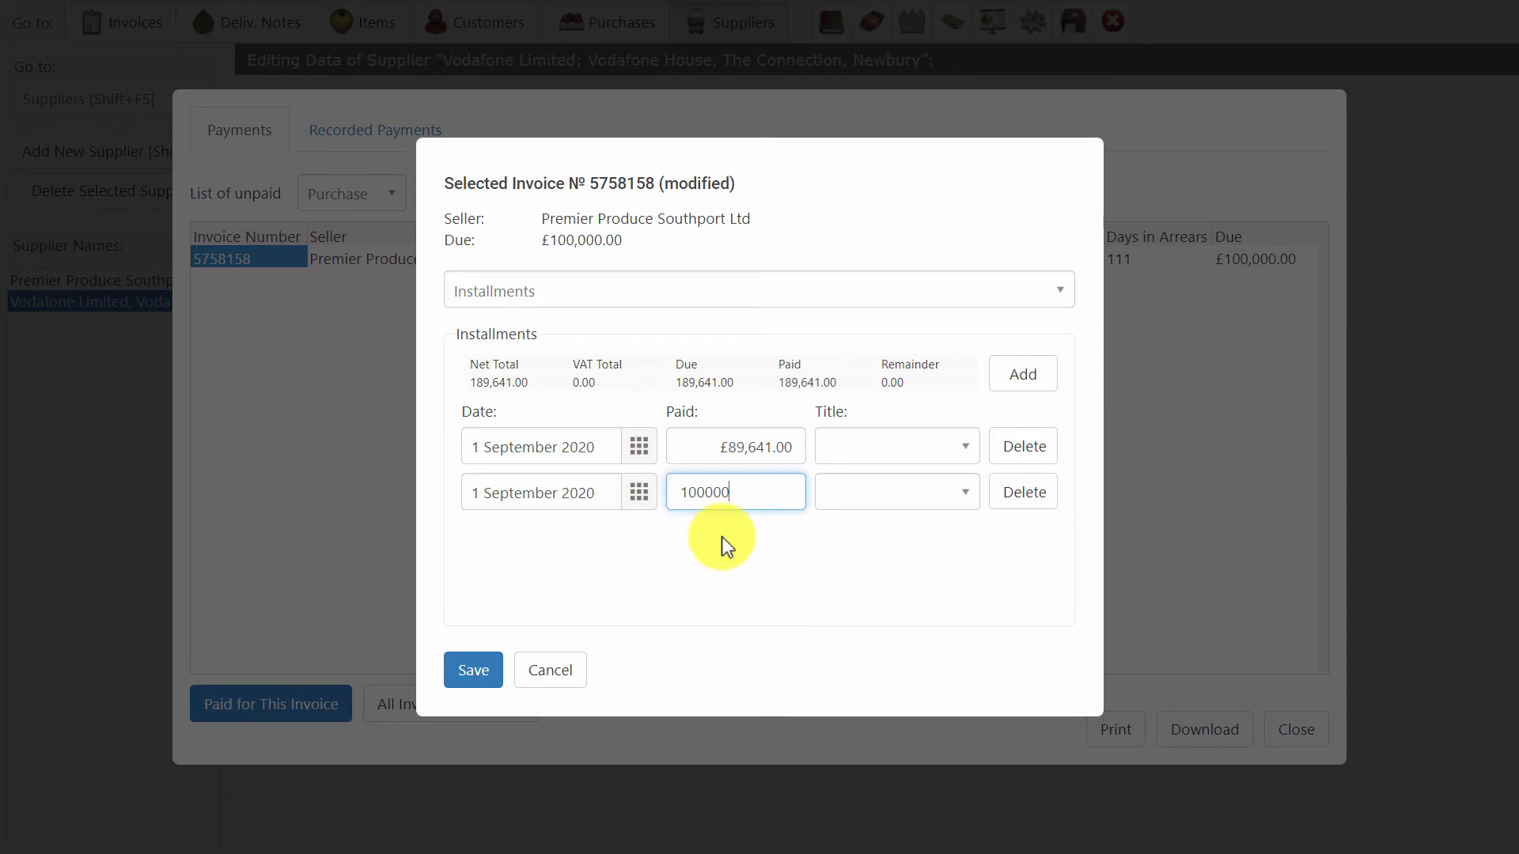
click(554, 674)
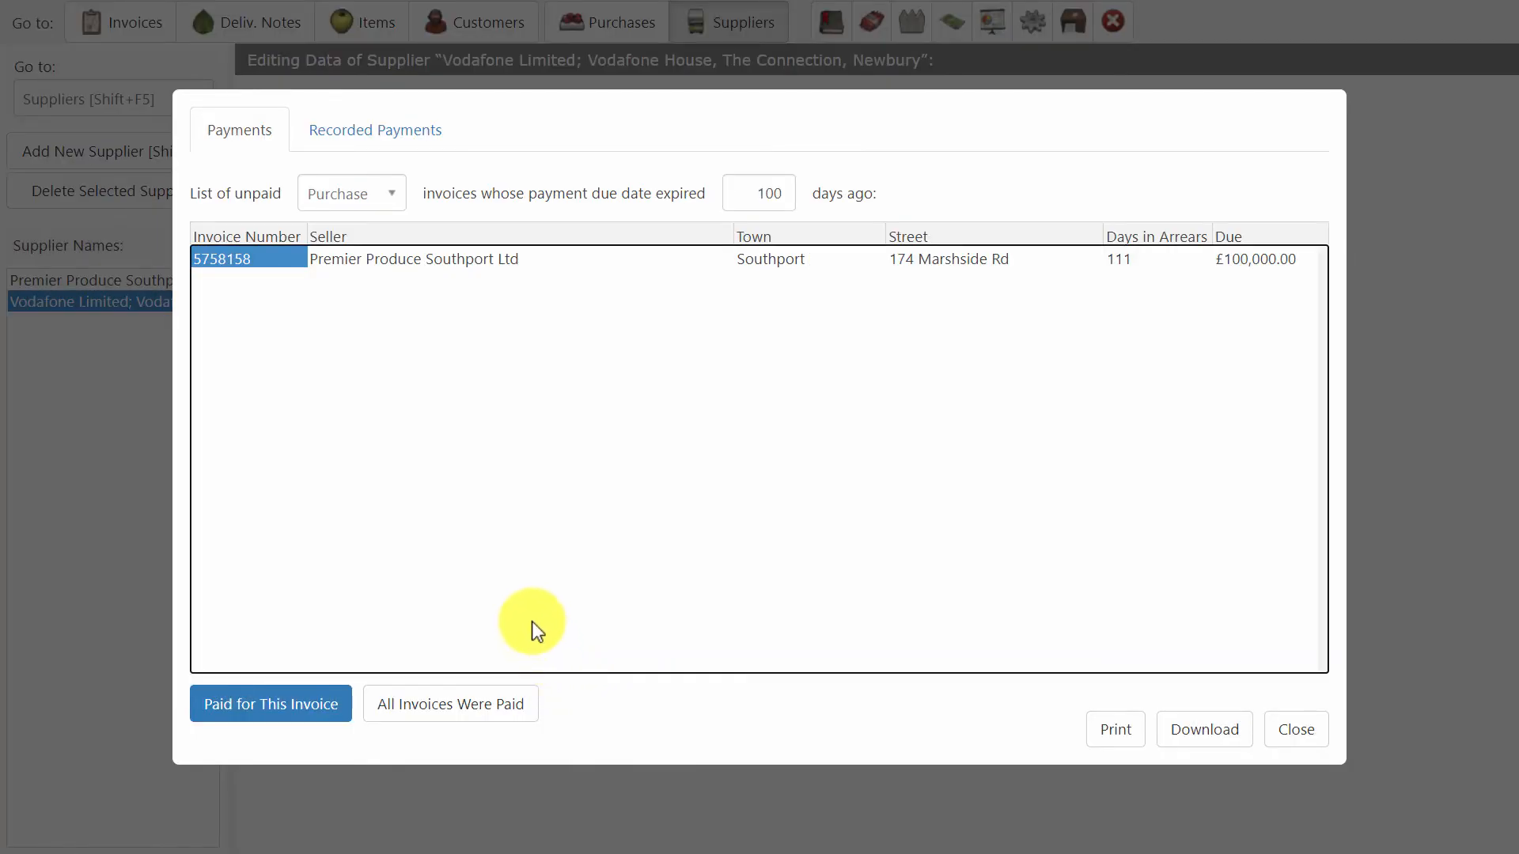
View the payments recorded on 27 August 2020 for sale invoices, checking the invoice type choice.
click(341, 133)
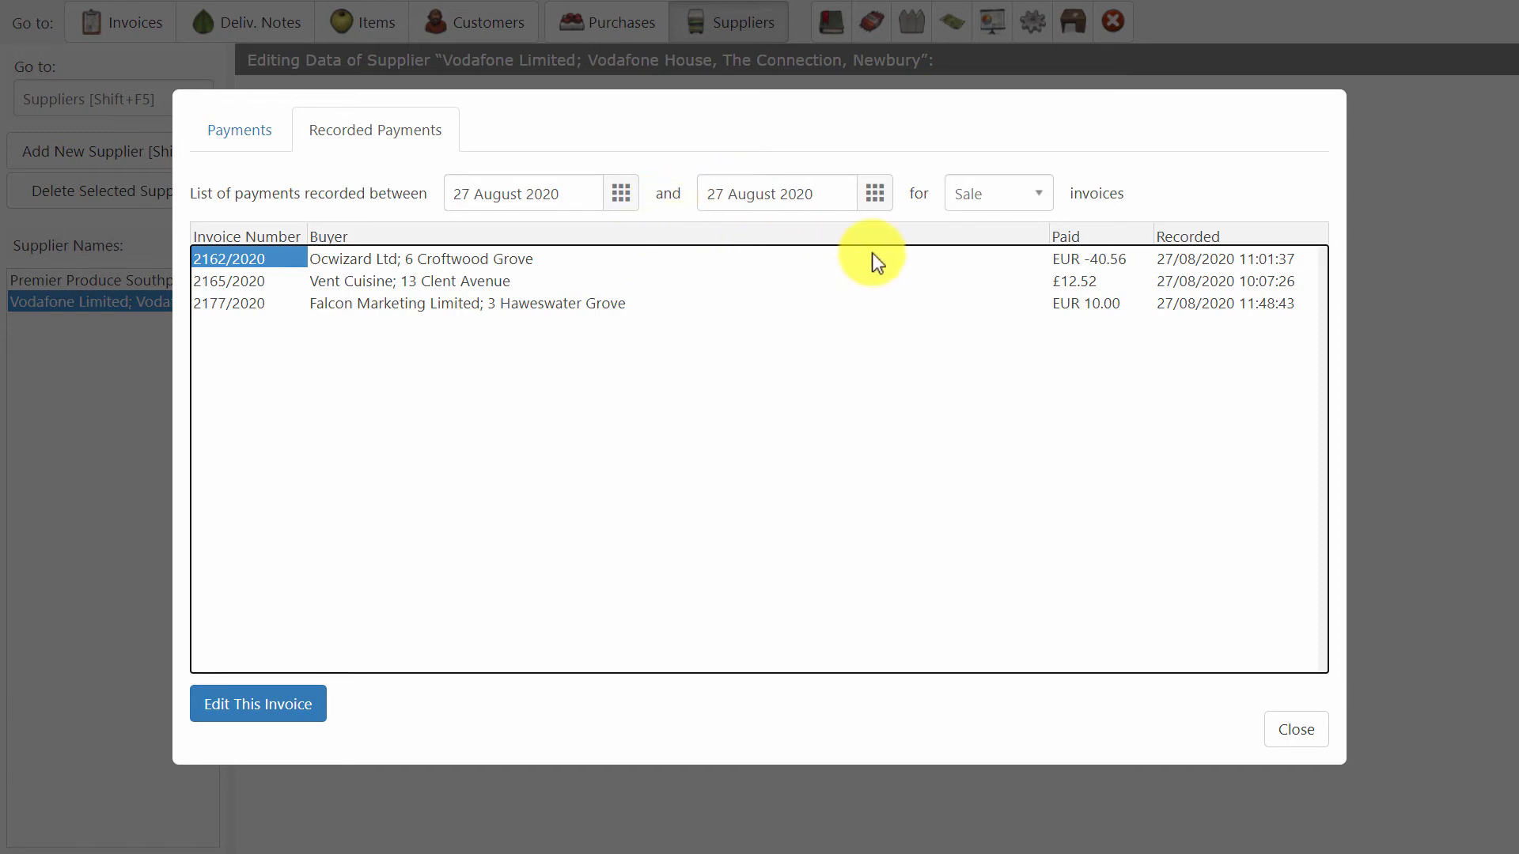
click(1011, 193)
click(1012, 195)
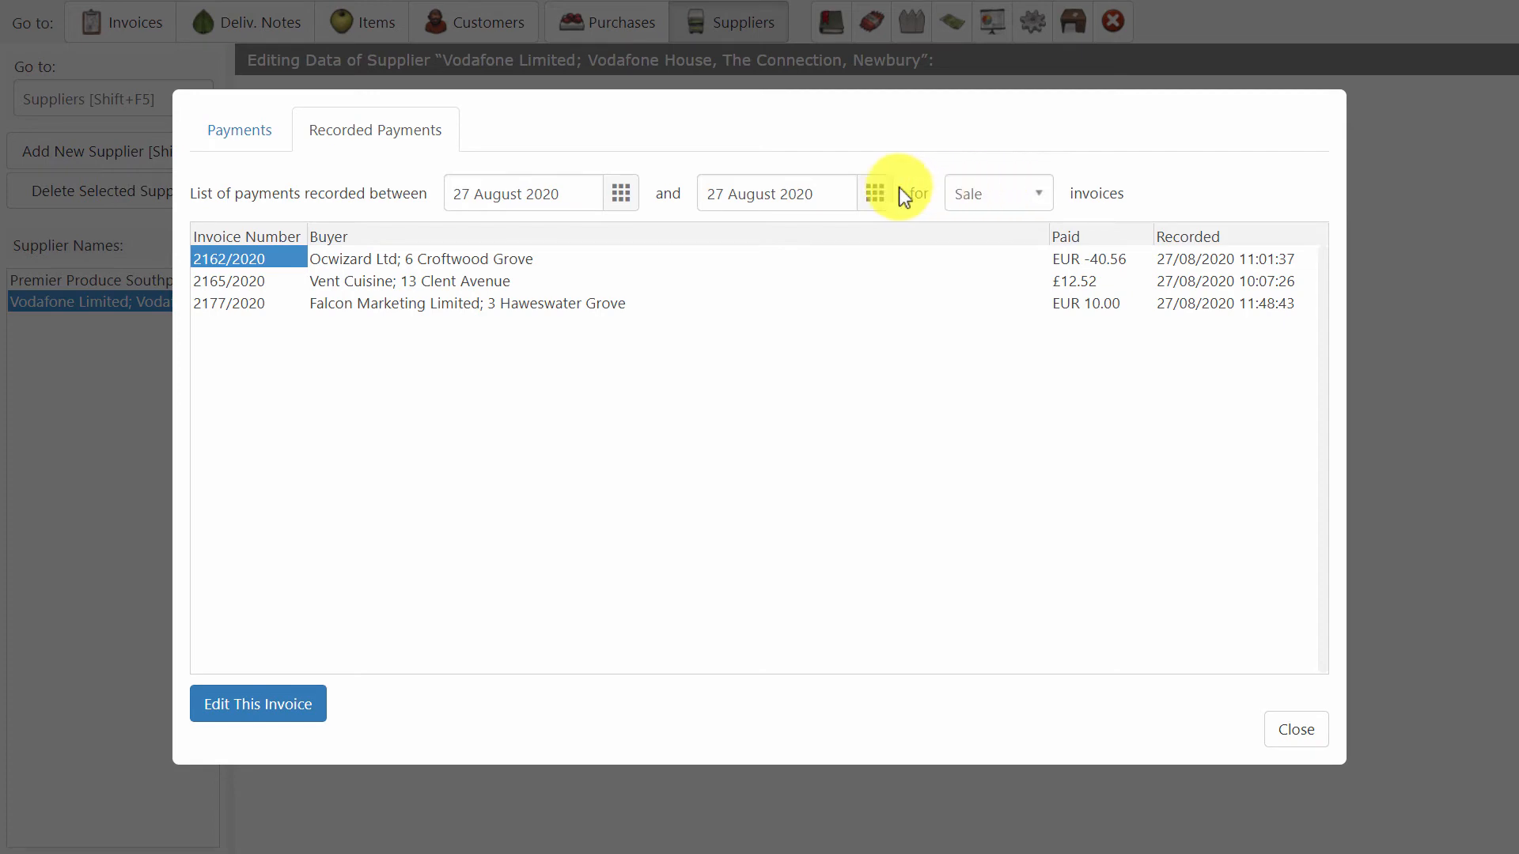
Download the list of unpaid sale invoices whose due date expired 0 days ago, look through the PDF, and close the payments.
click(227, 126)
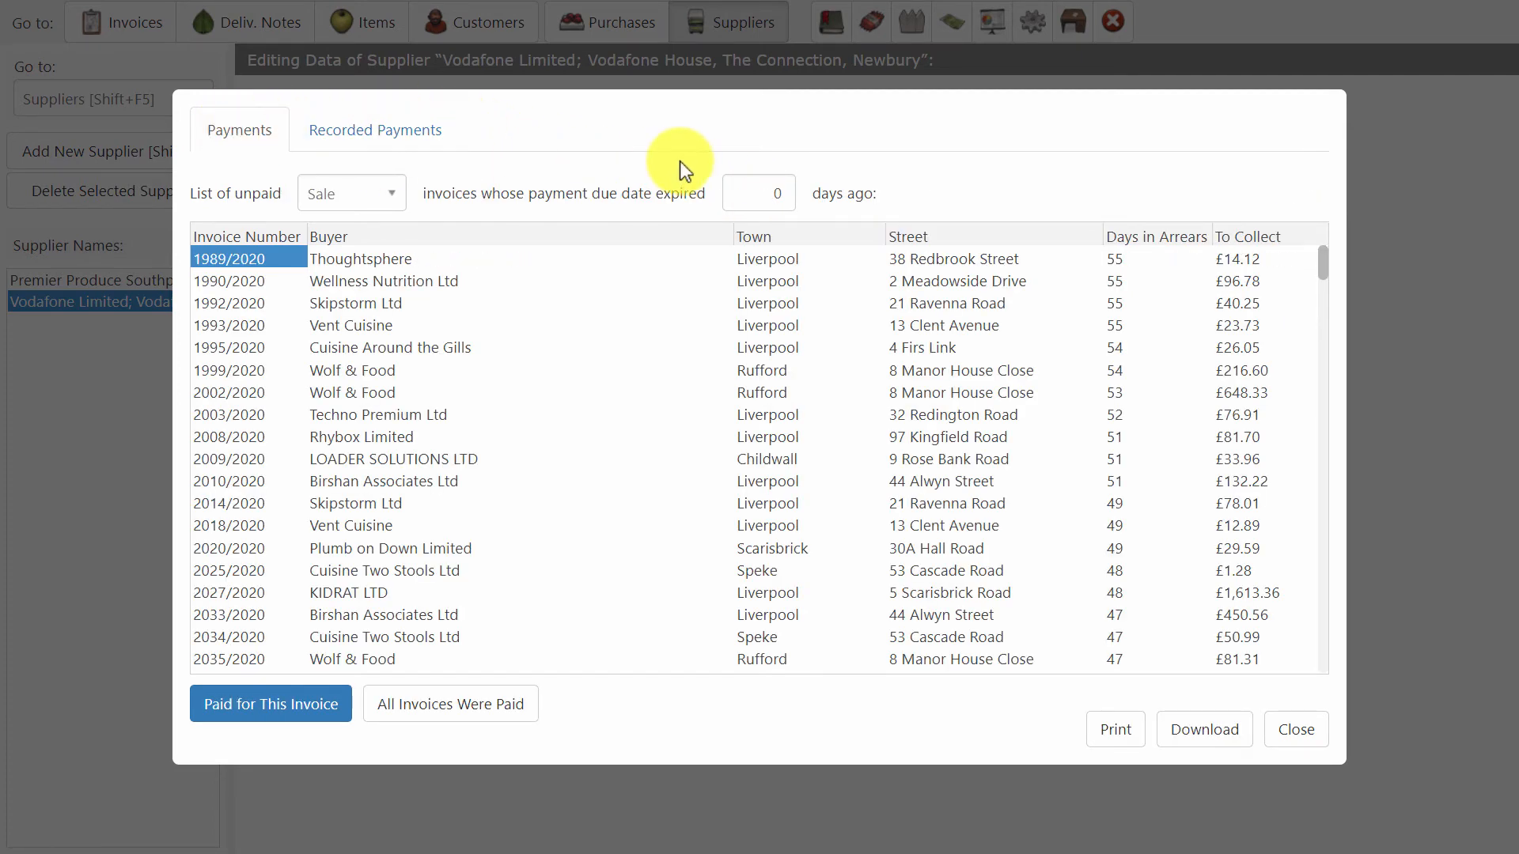
click(362, 188)
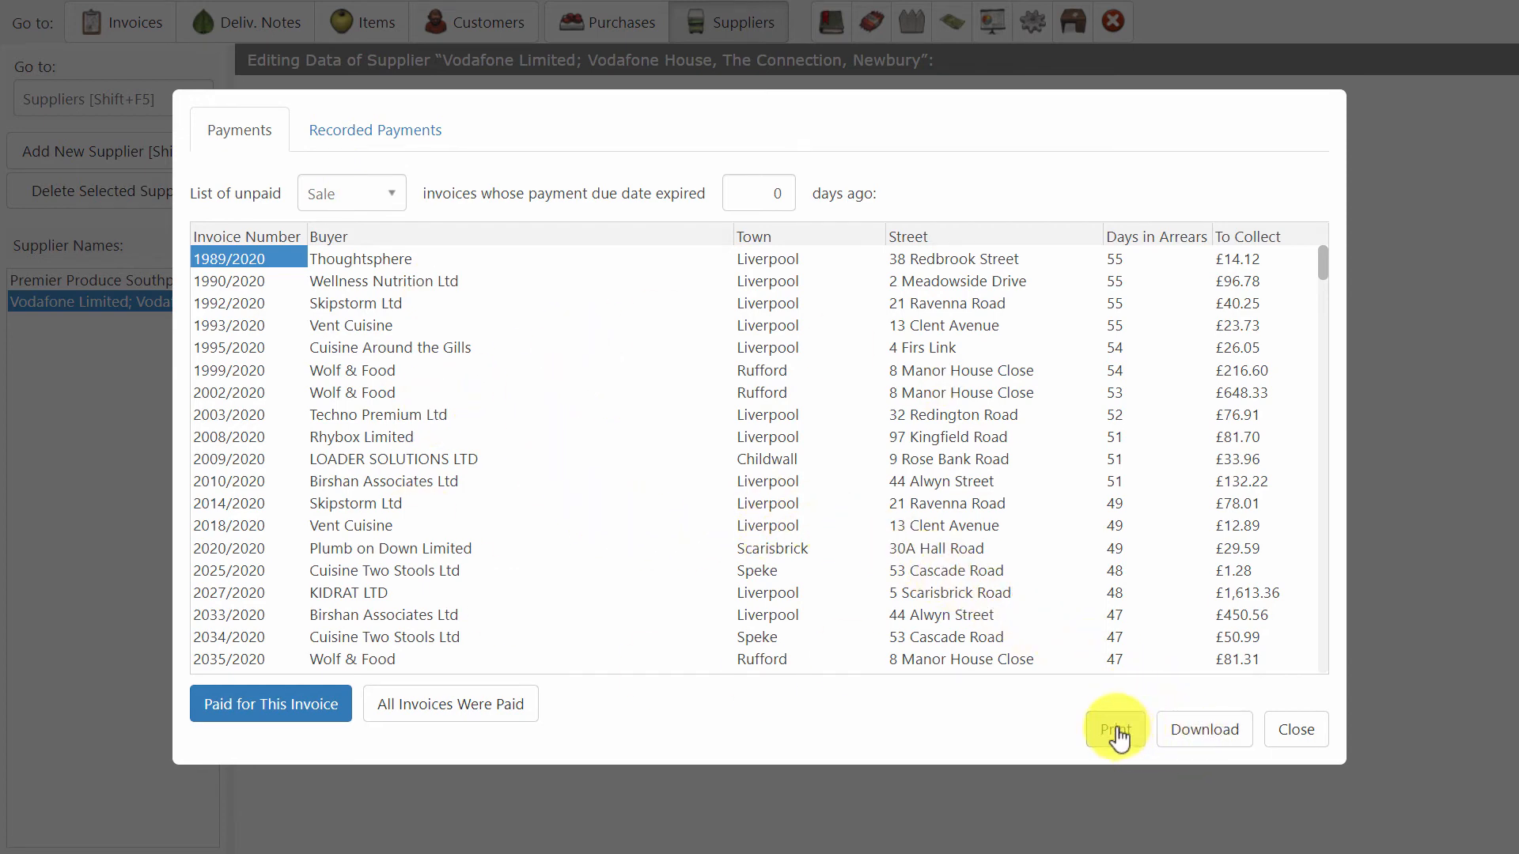
click(1203, 732)
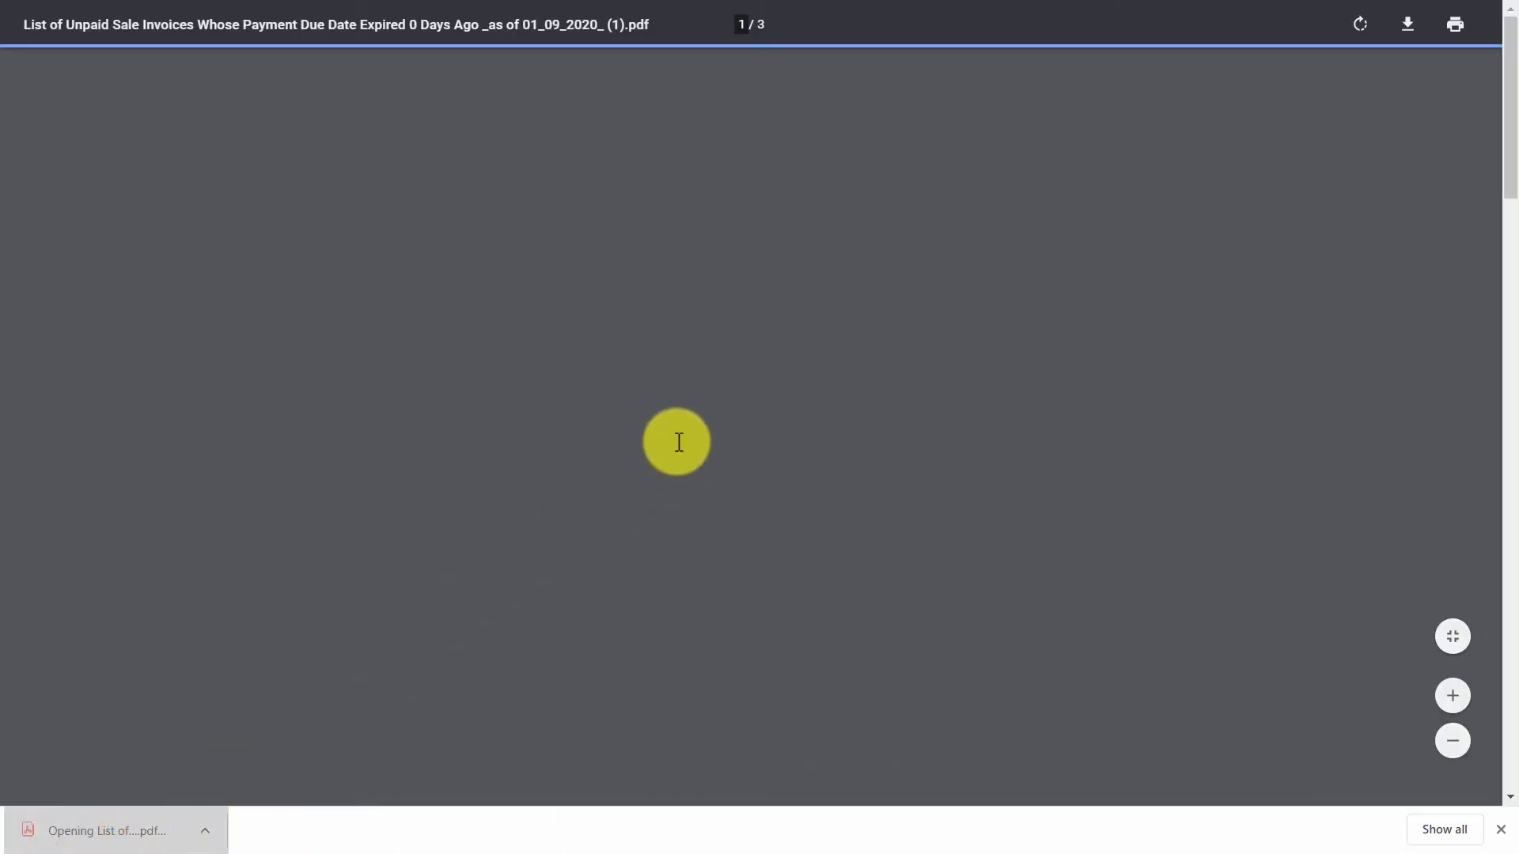
ctrl+scroll(666, 424, up, 2)
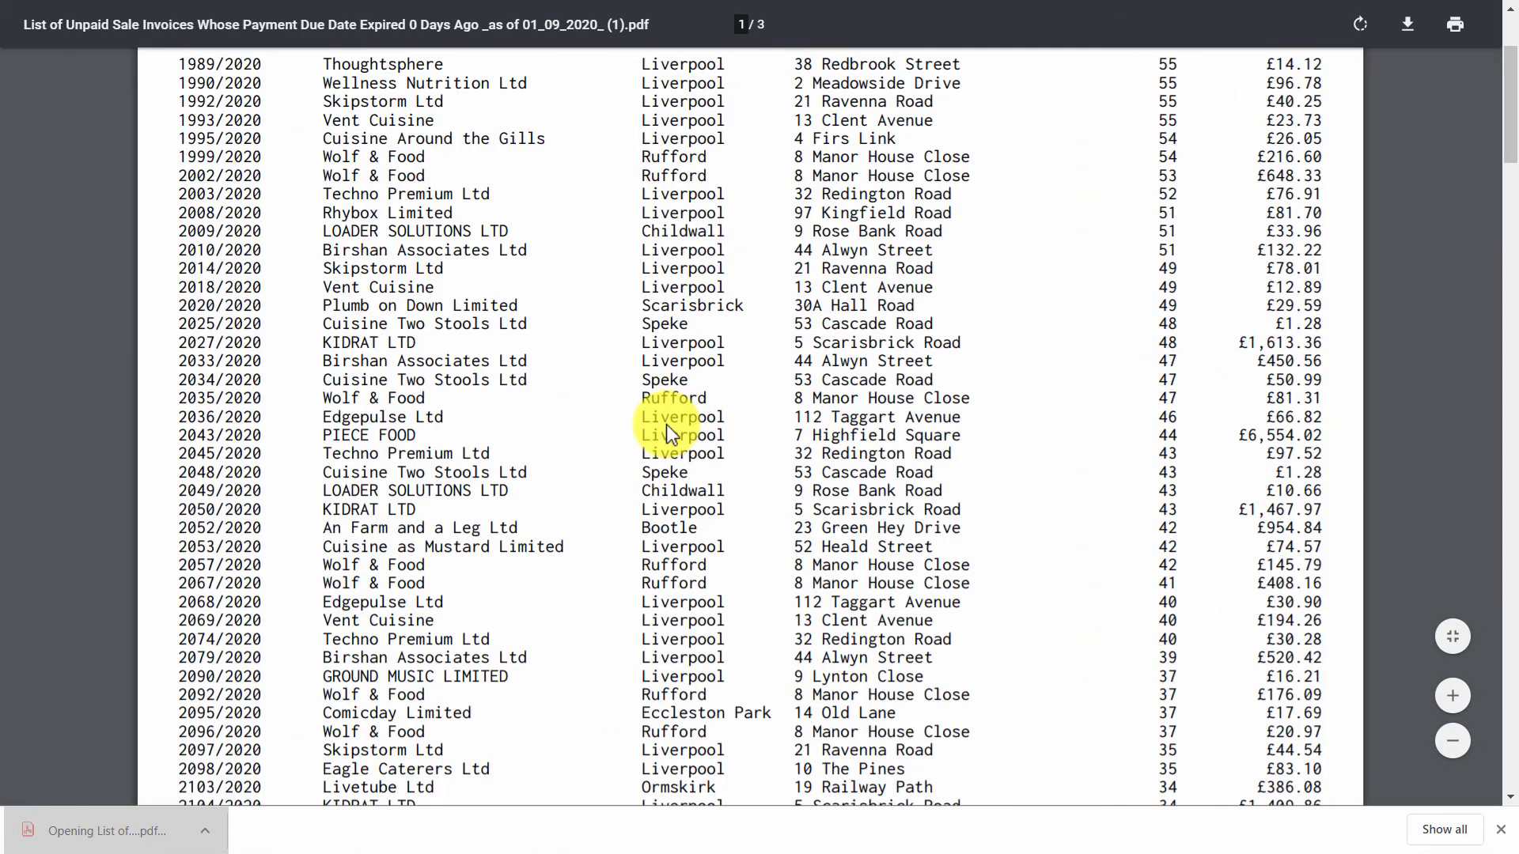
scroll(666, 424, up, 3)
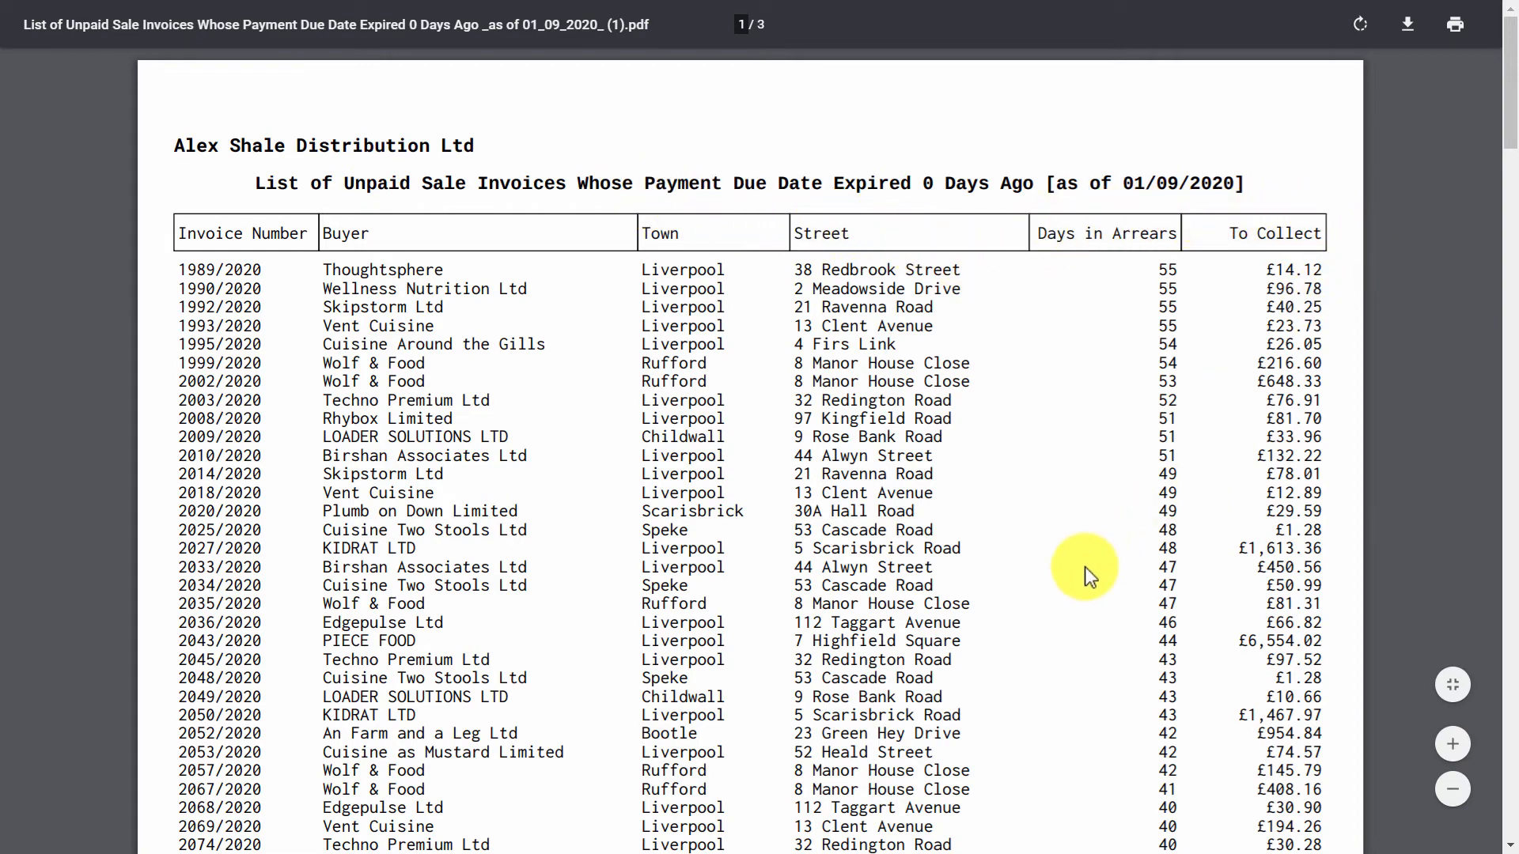
scroll(1085, 566, down, 20)
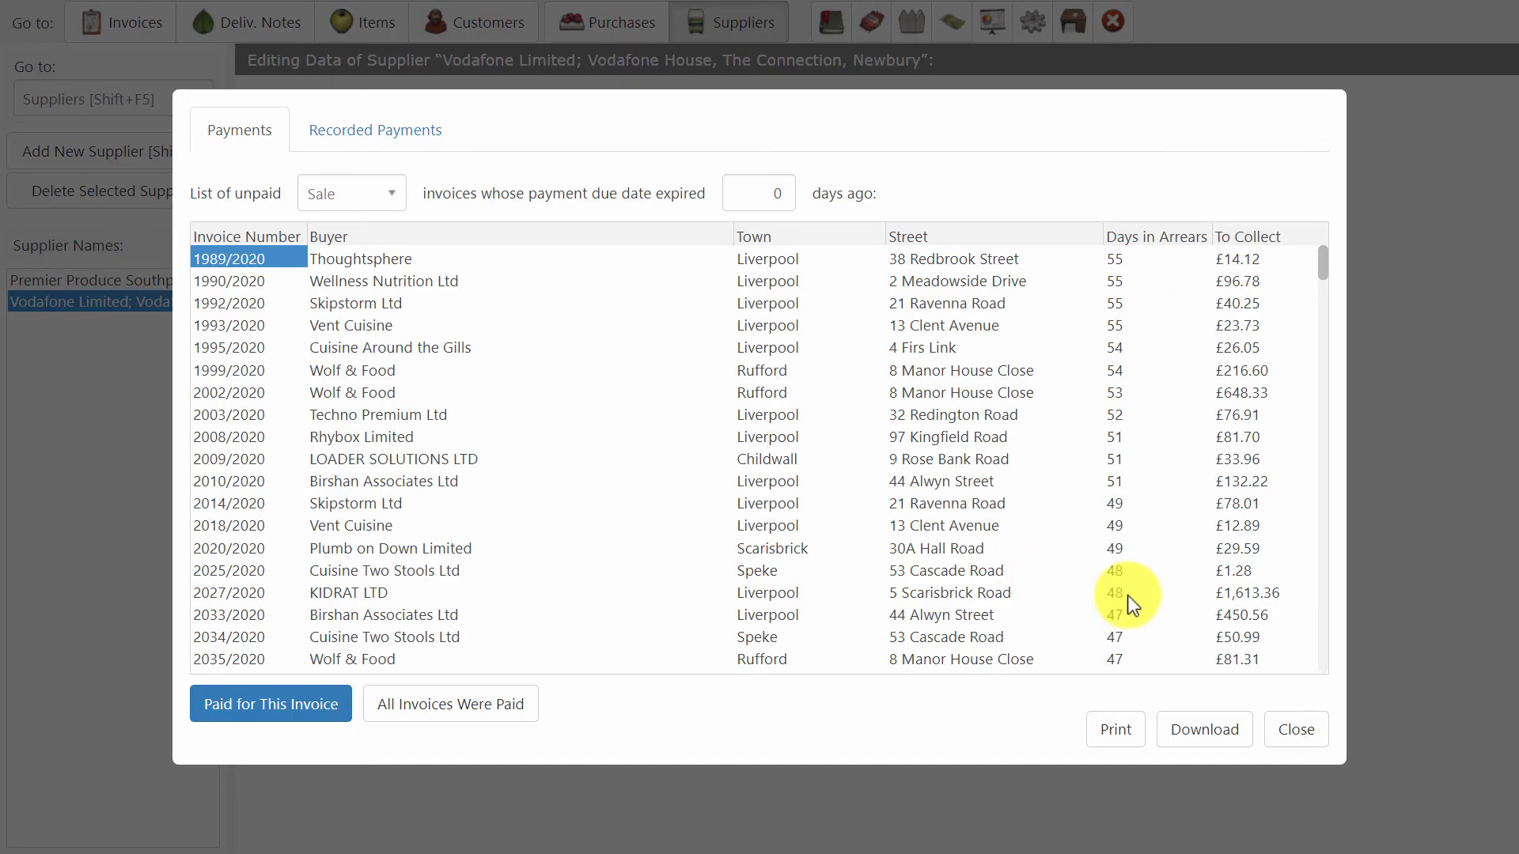
click(1301, 737)
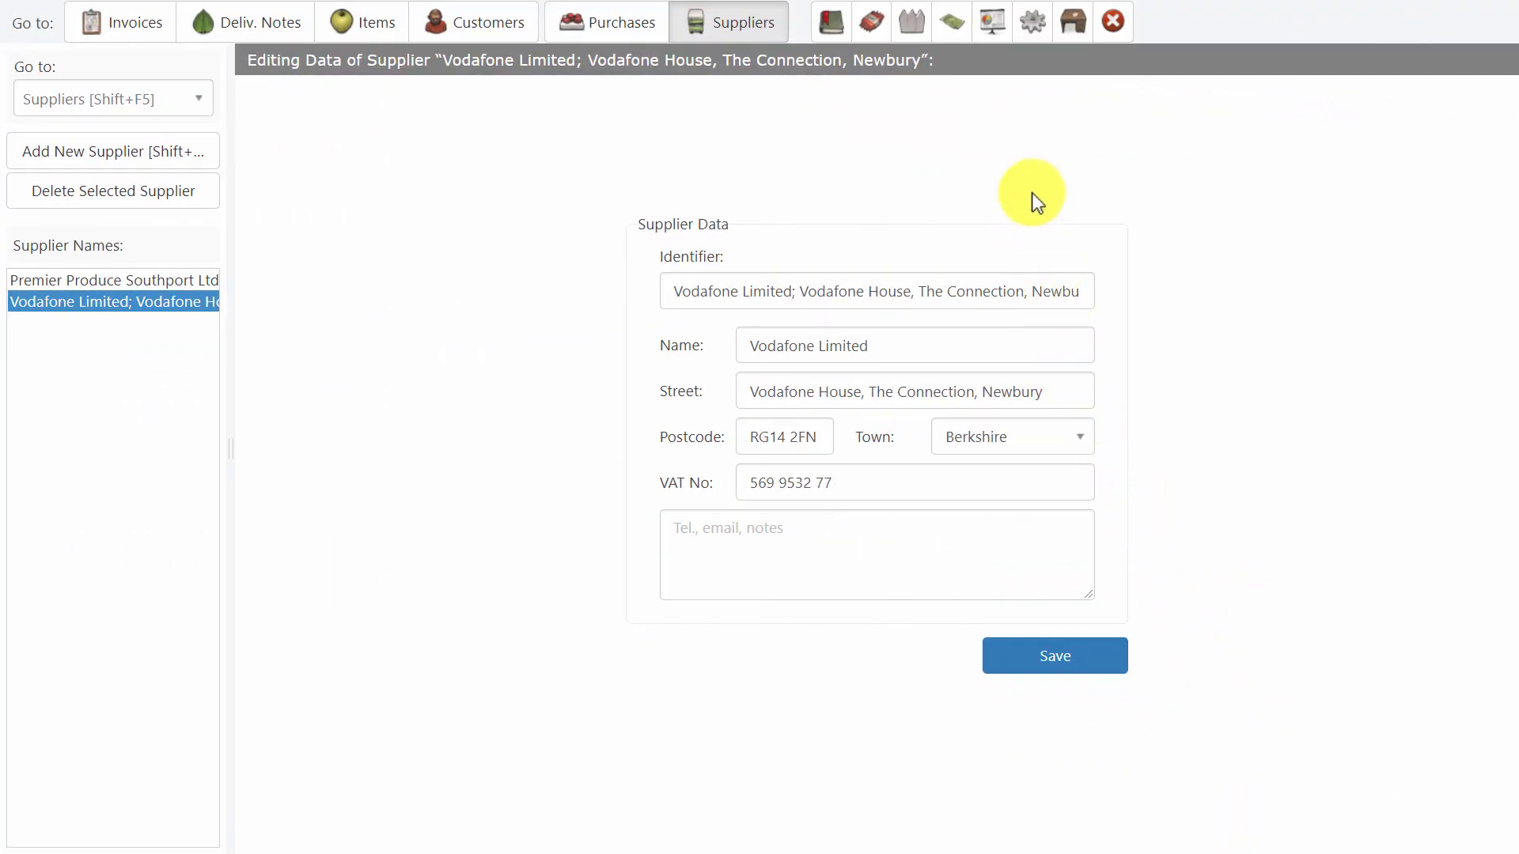
Open the charts and set the start month of the monthly sums chart to September 2019.
click(992, 21)
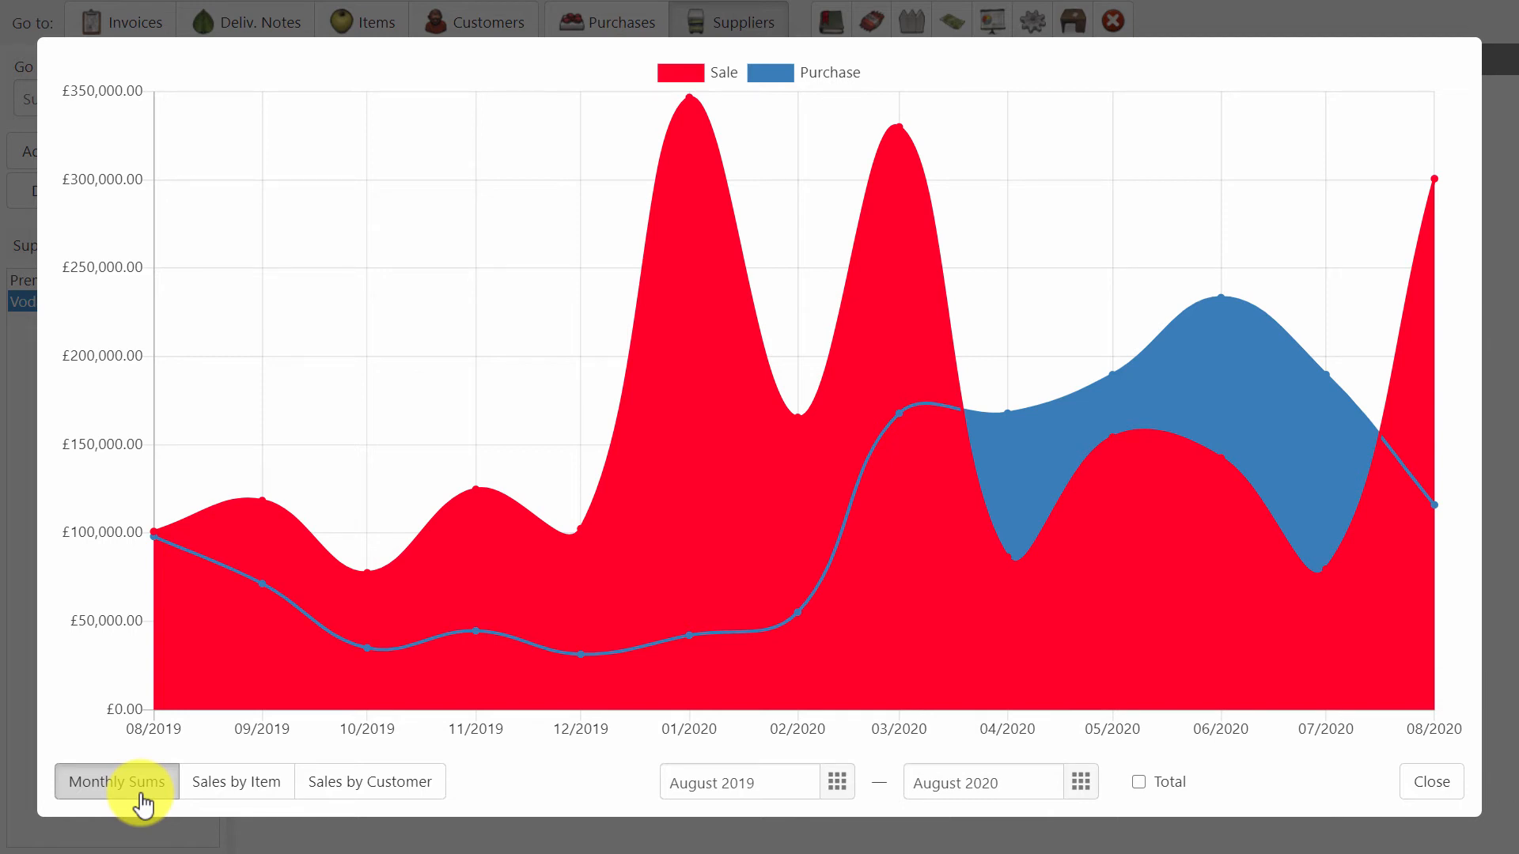
click(253, 797)
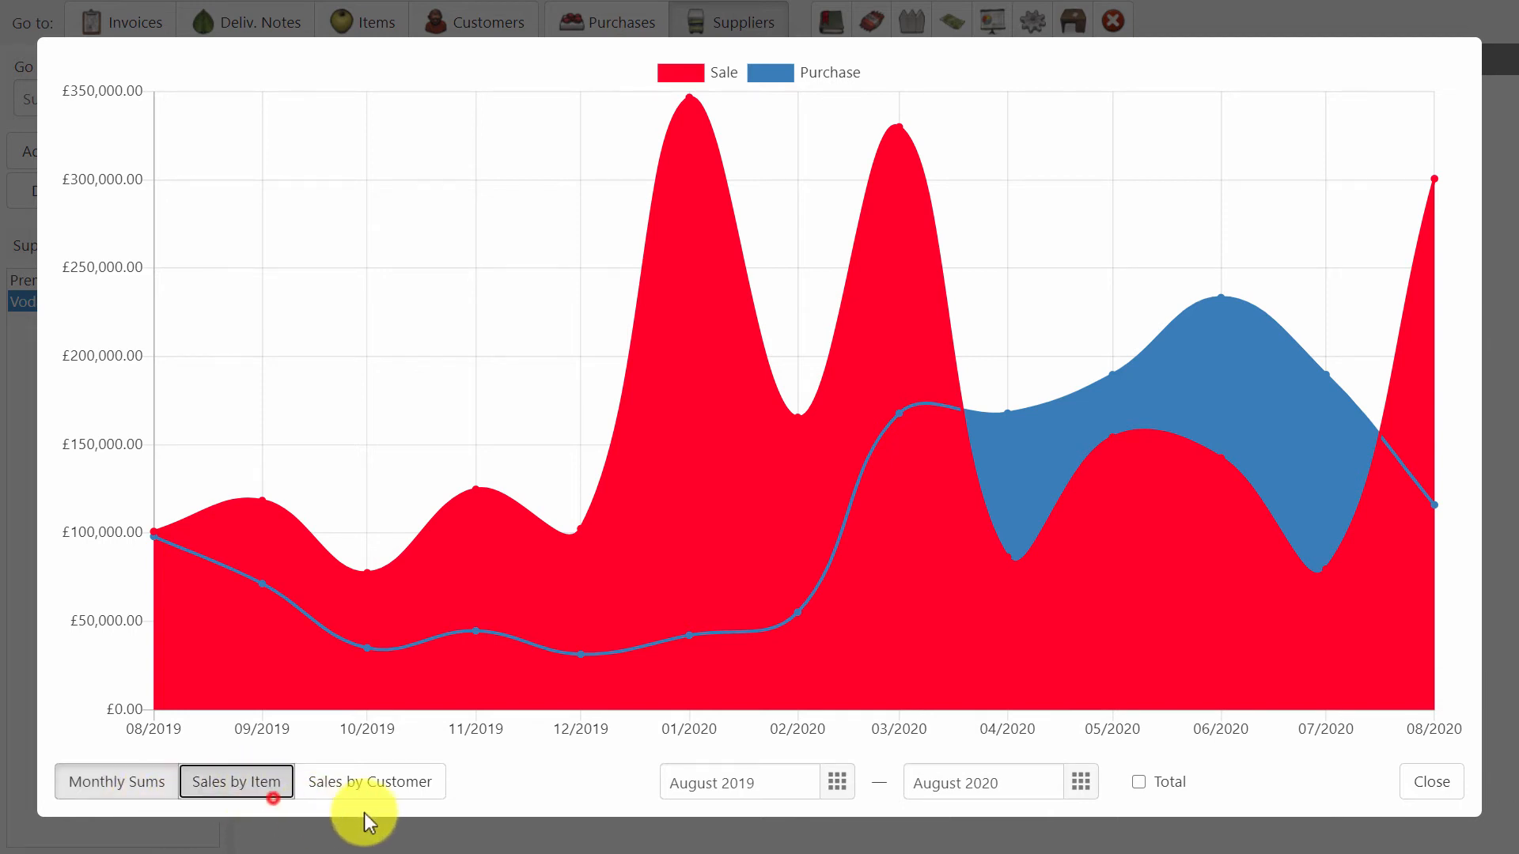
click(396, 785)
click(545, 769)
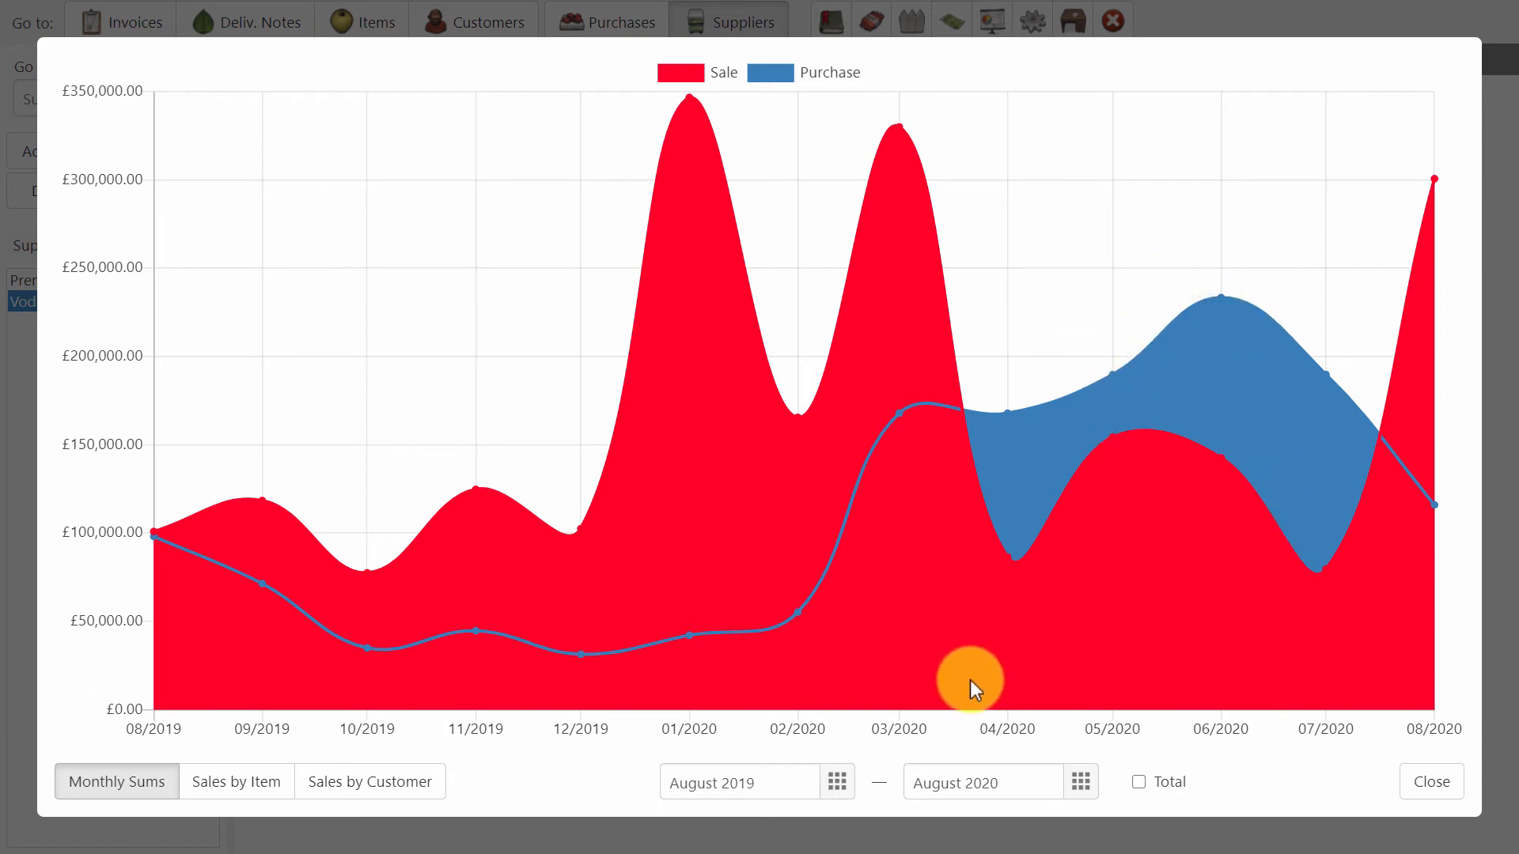
click(747, 783)
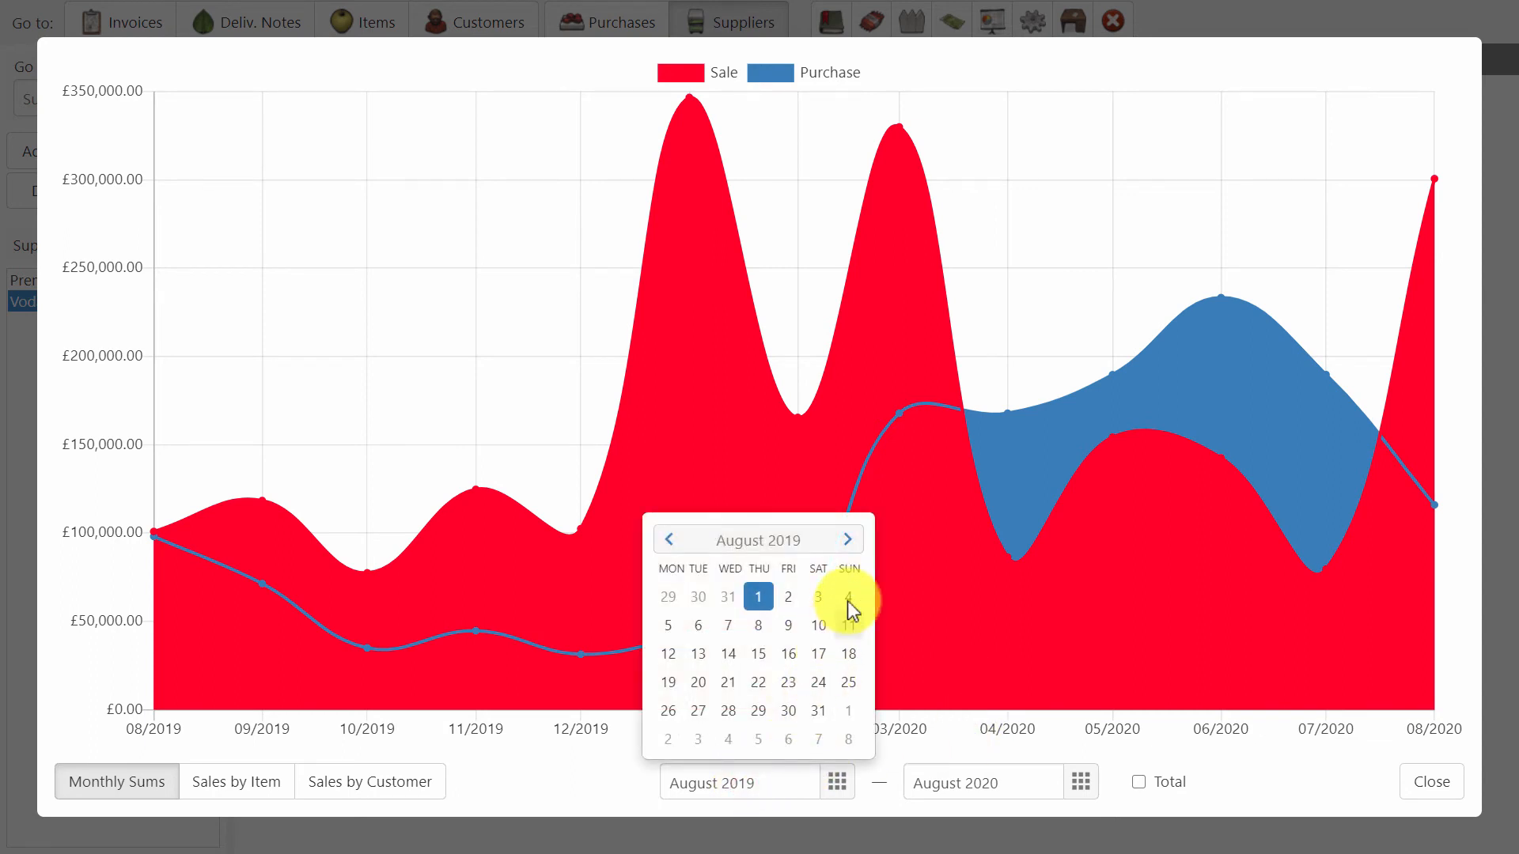
click(847, 540)
click(793, 639)
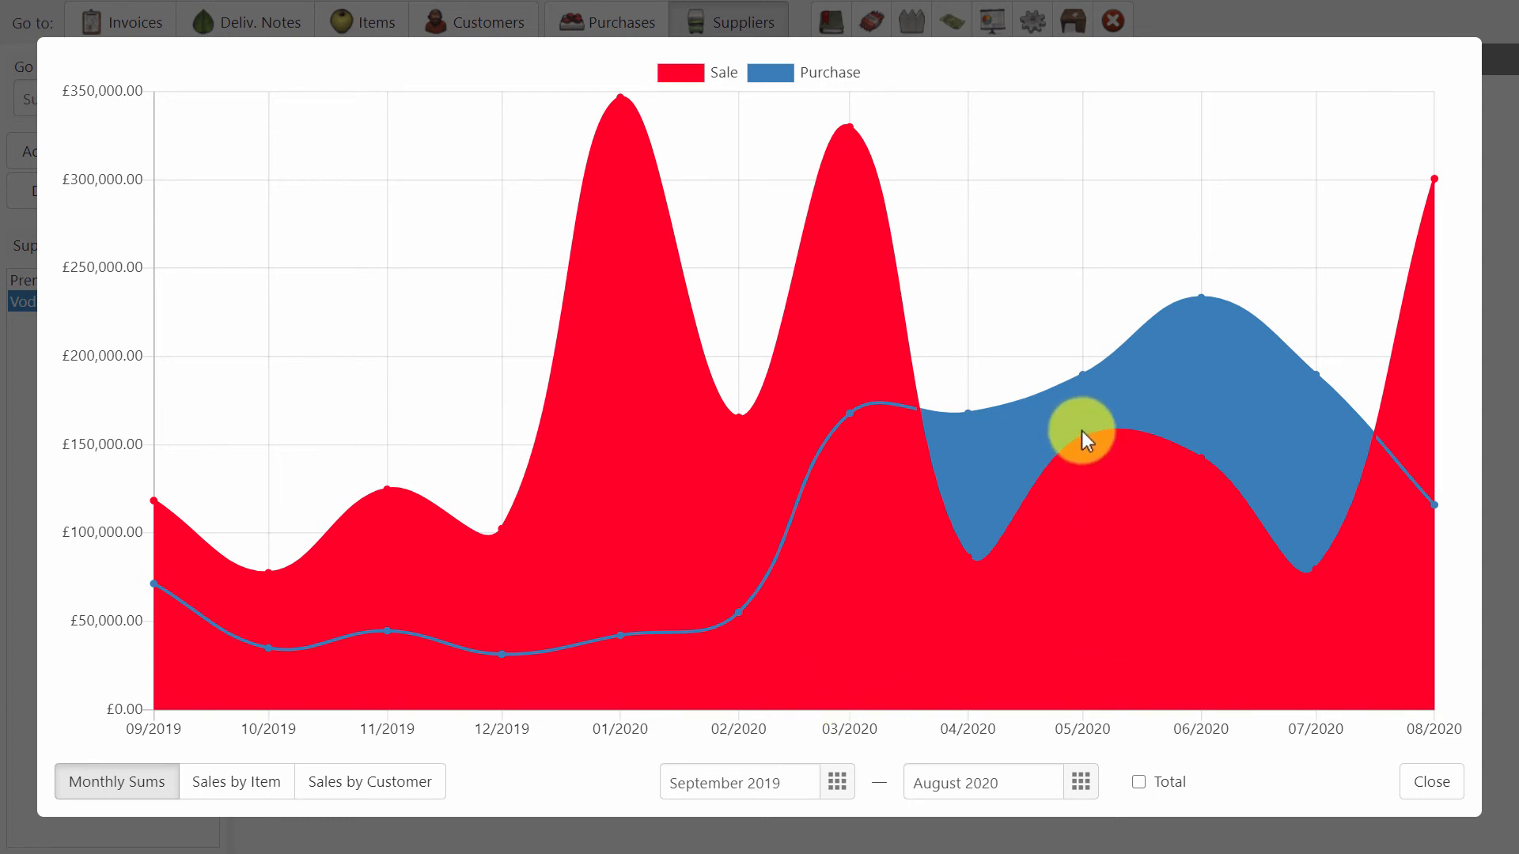
Check the May 2020 sales point, and hide and show the Sale series again to view purchases alone.
mouse_move(1085, 438)
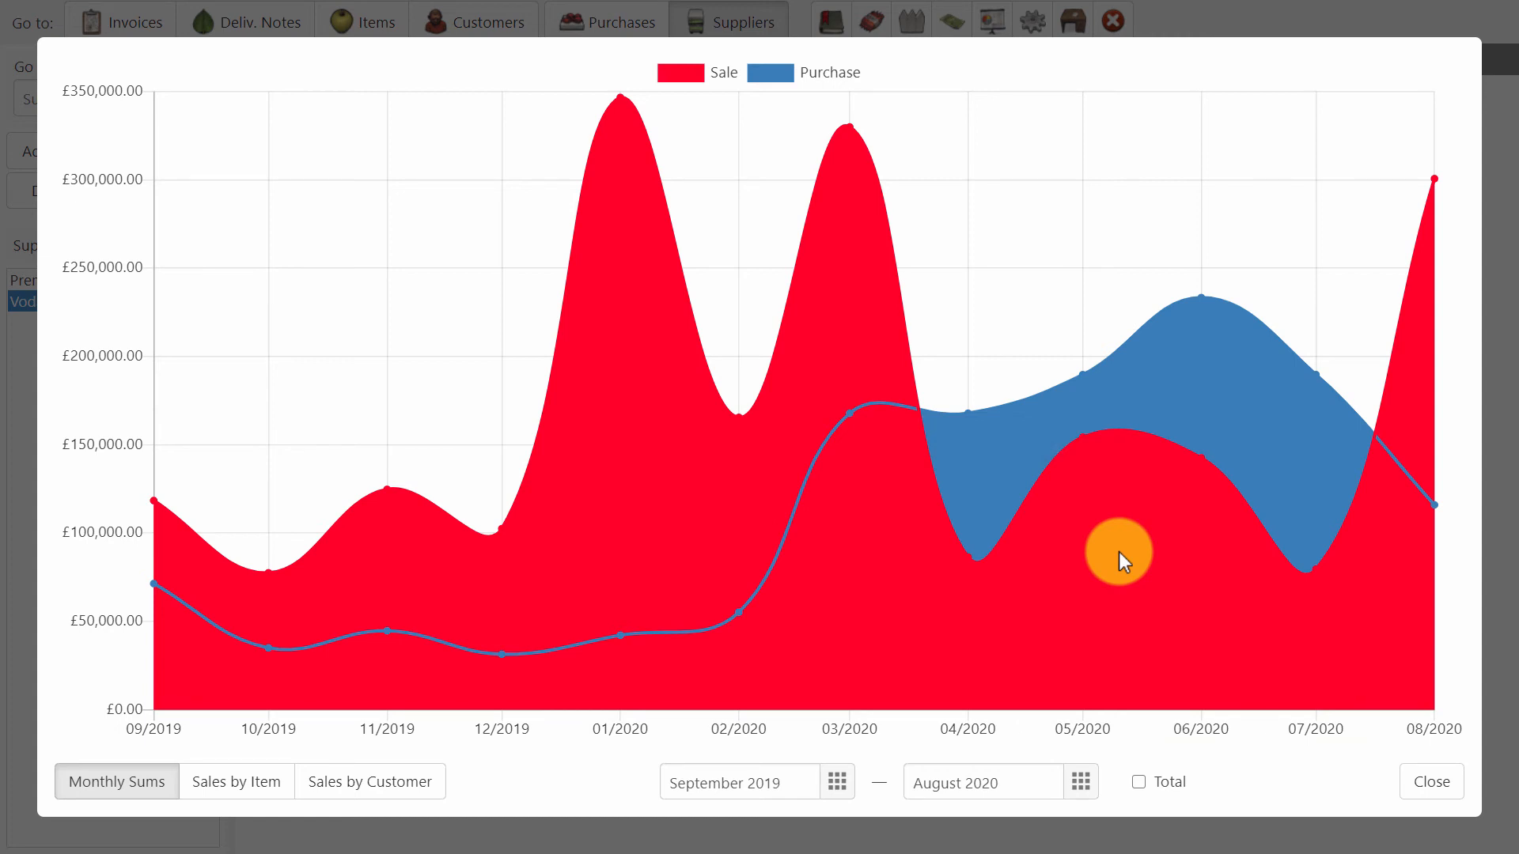
click(709, 67)
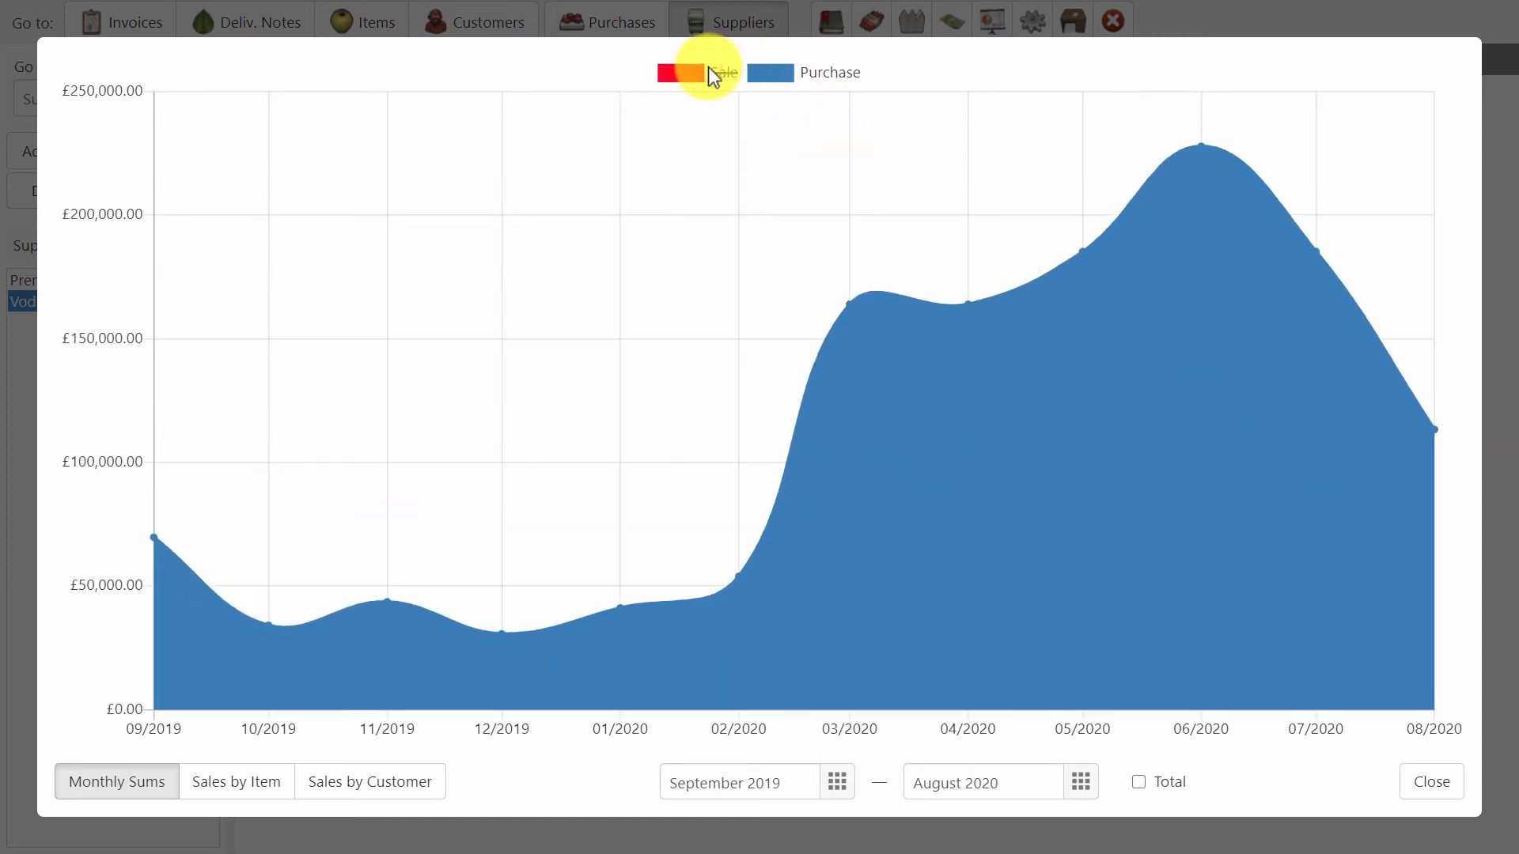
click(709, 66)
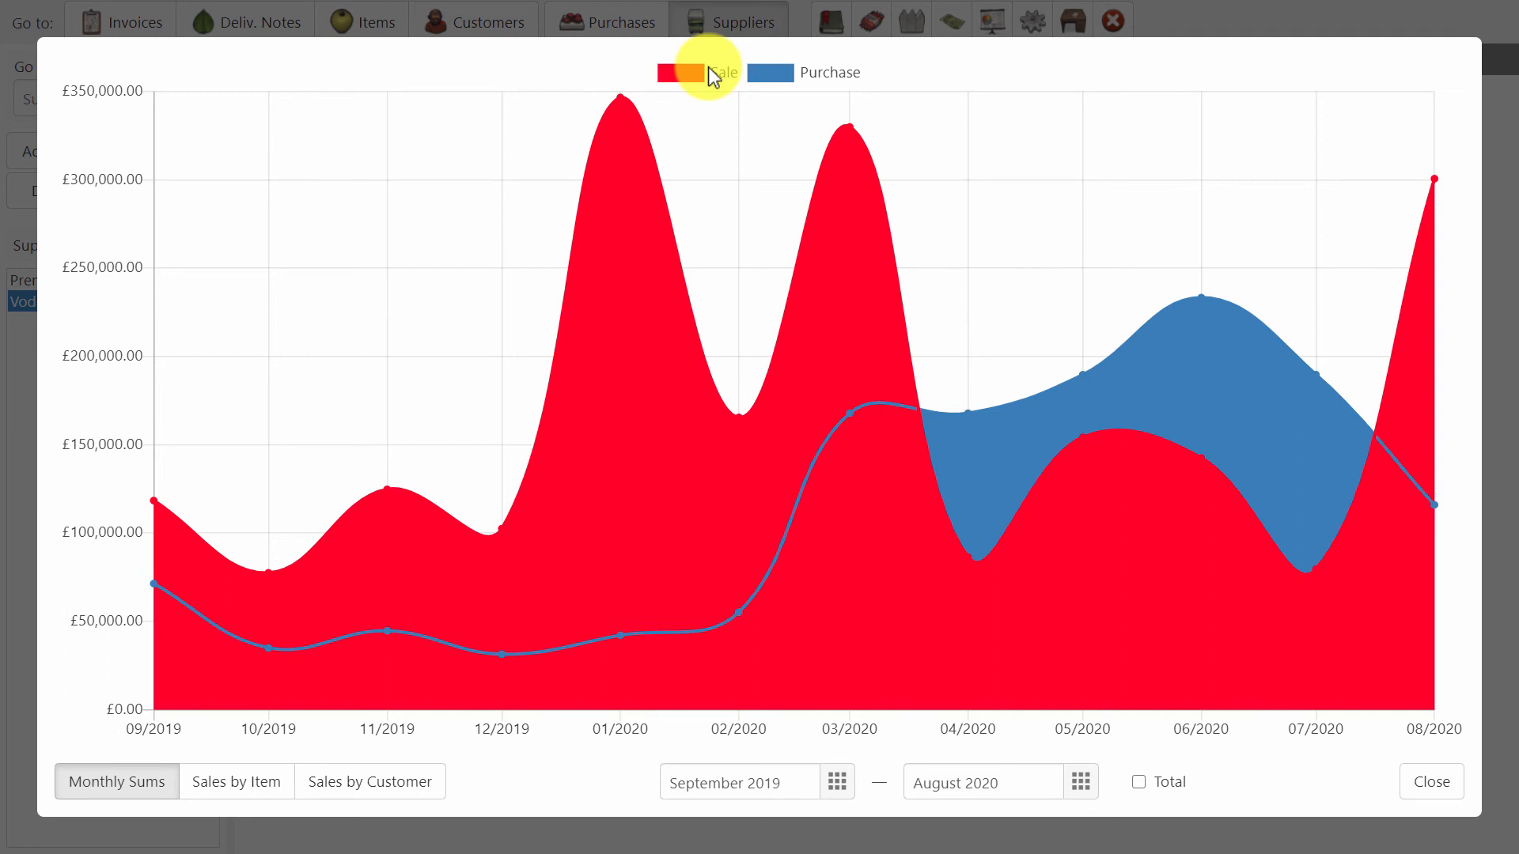
Show the period totals, switch to sales by item, and check the Mushroom - Porcini Frozen and Carbonated Water - Wildberry quantities.
click(1178, 783)
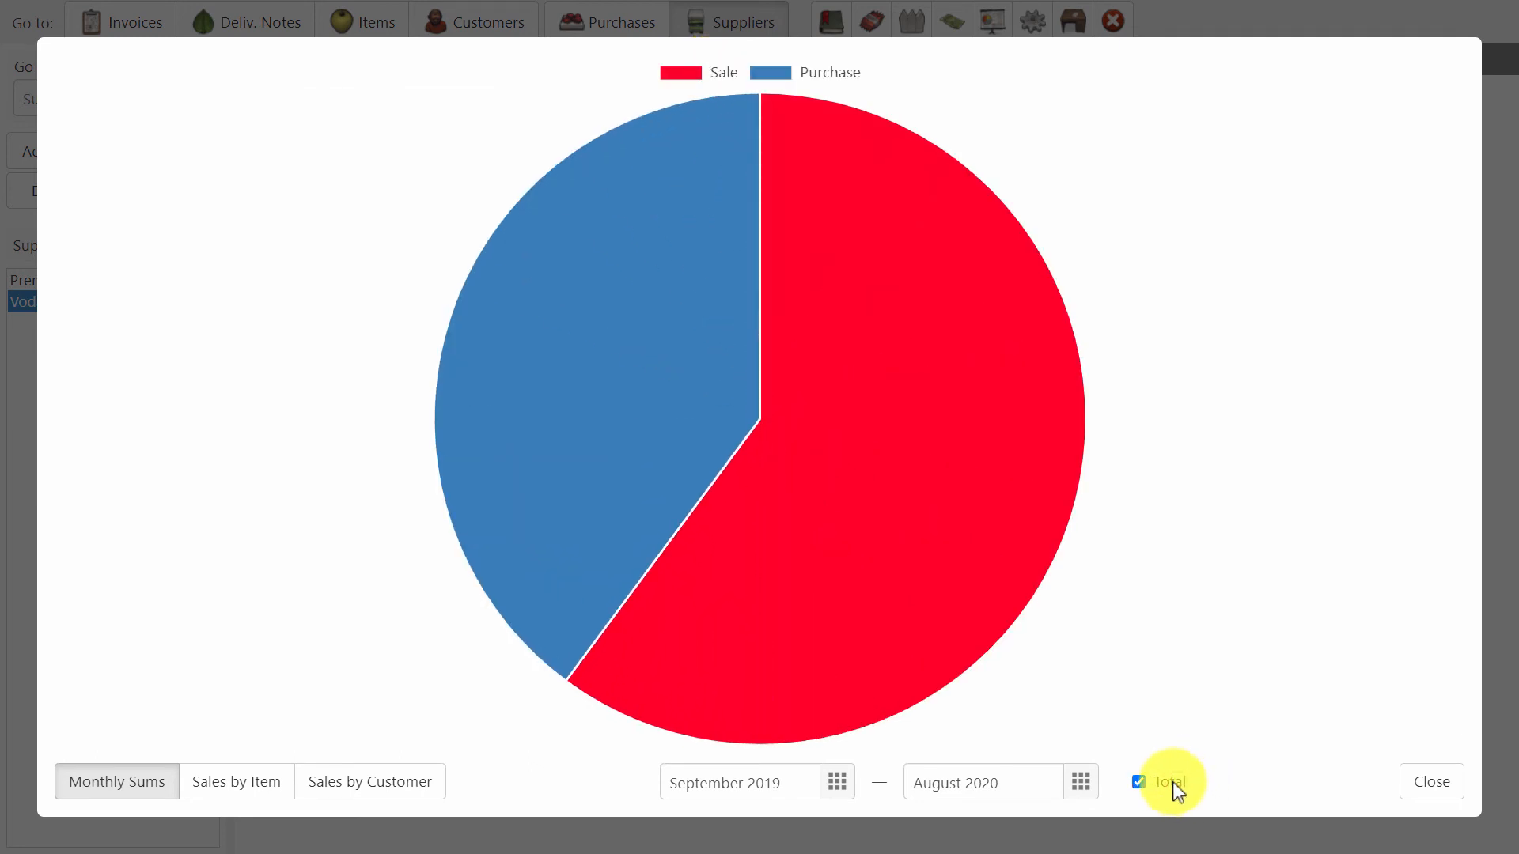
click(257, 784)
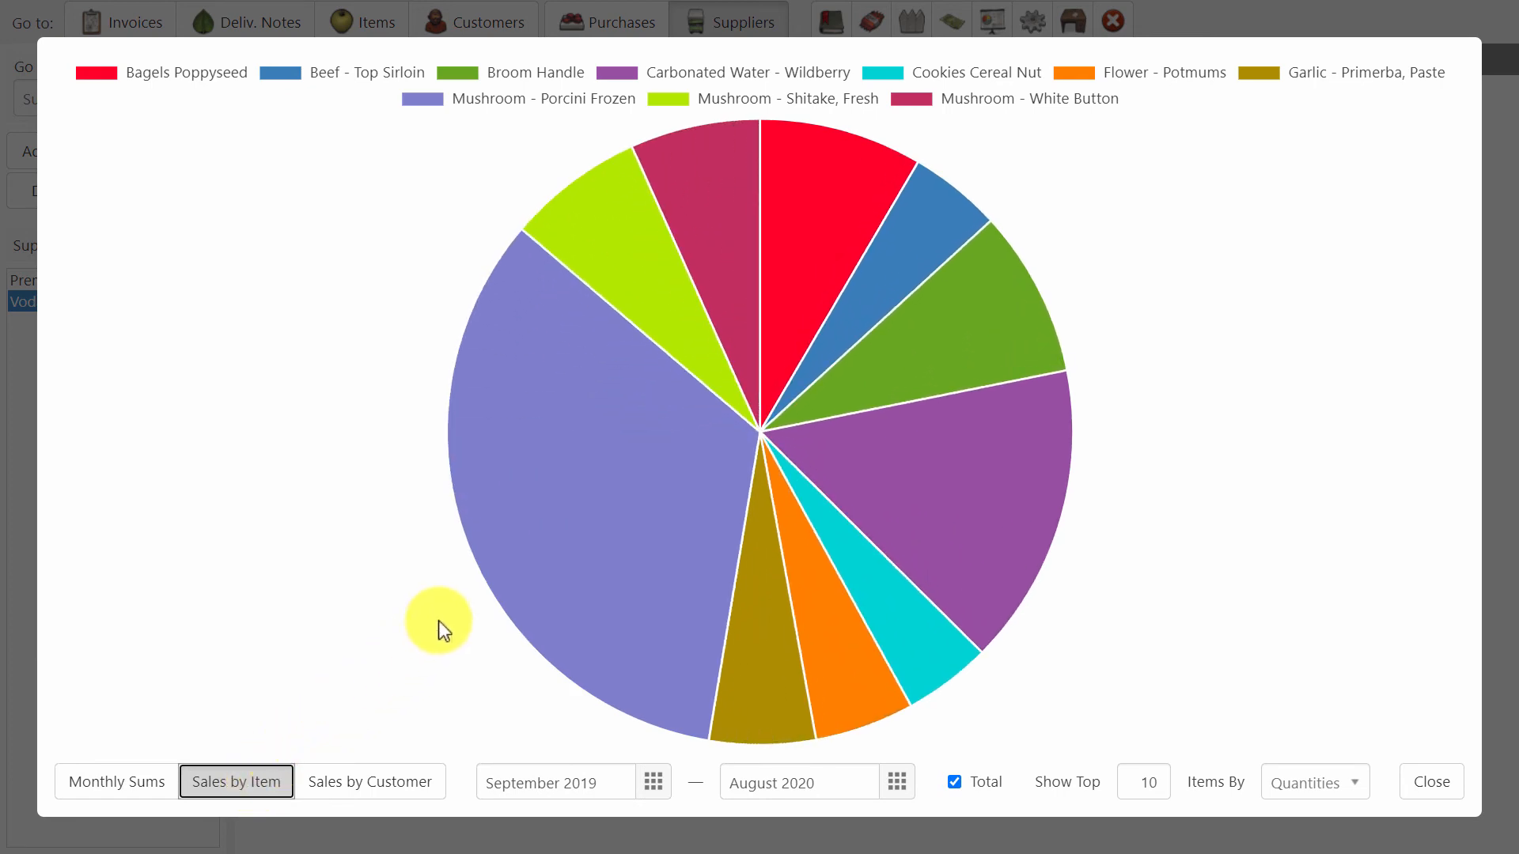
mouse_move(623, 520)
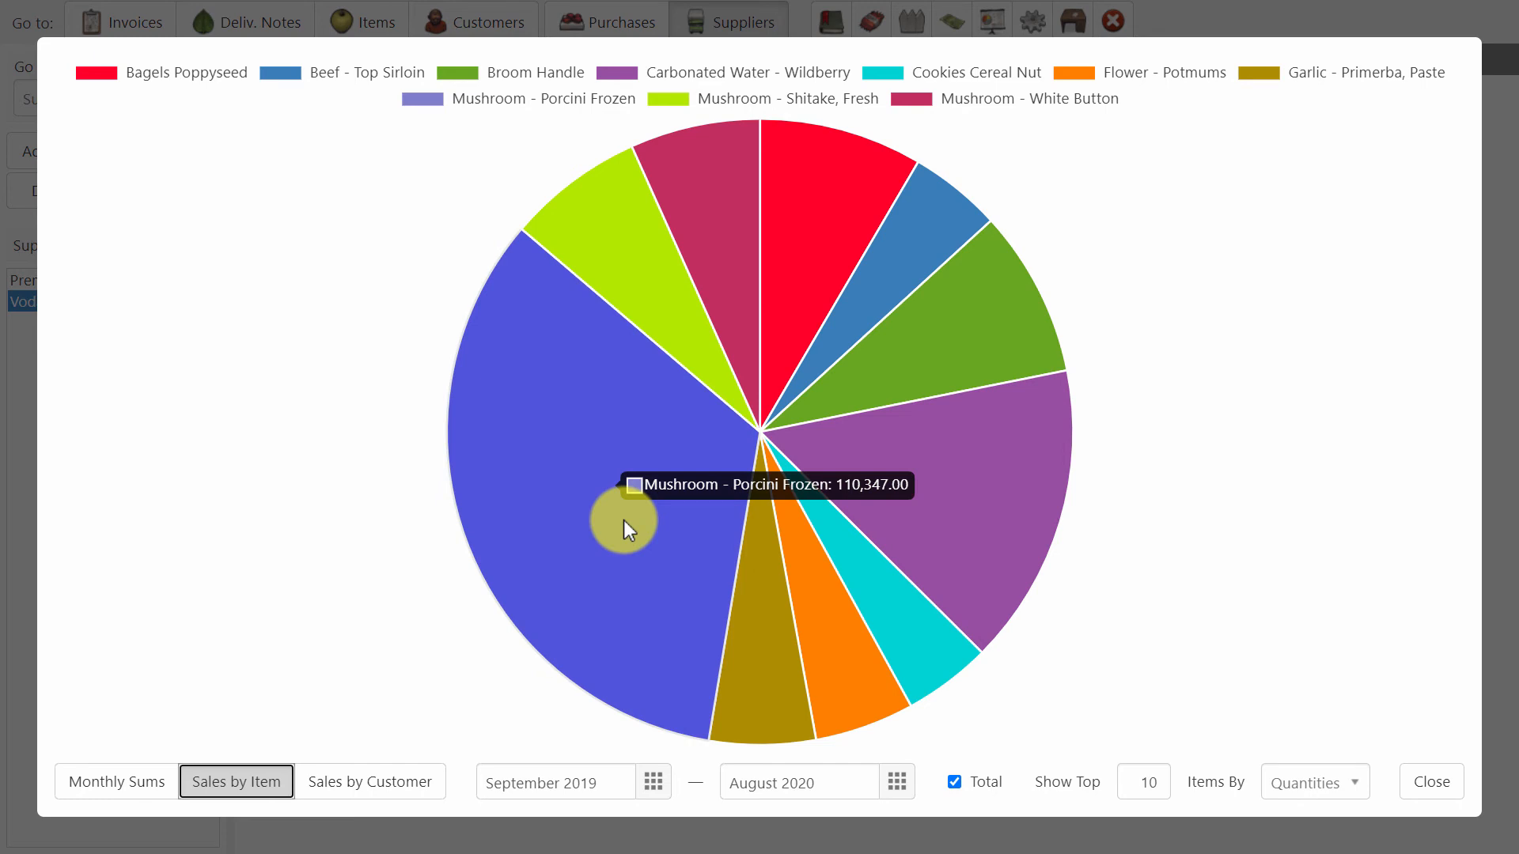
mouse_move(984, 558)
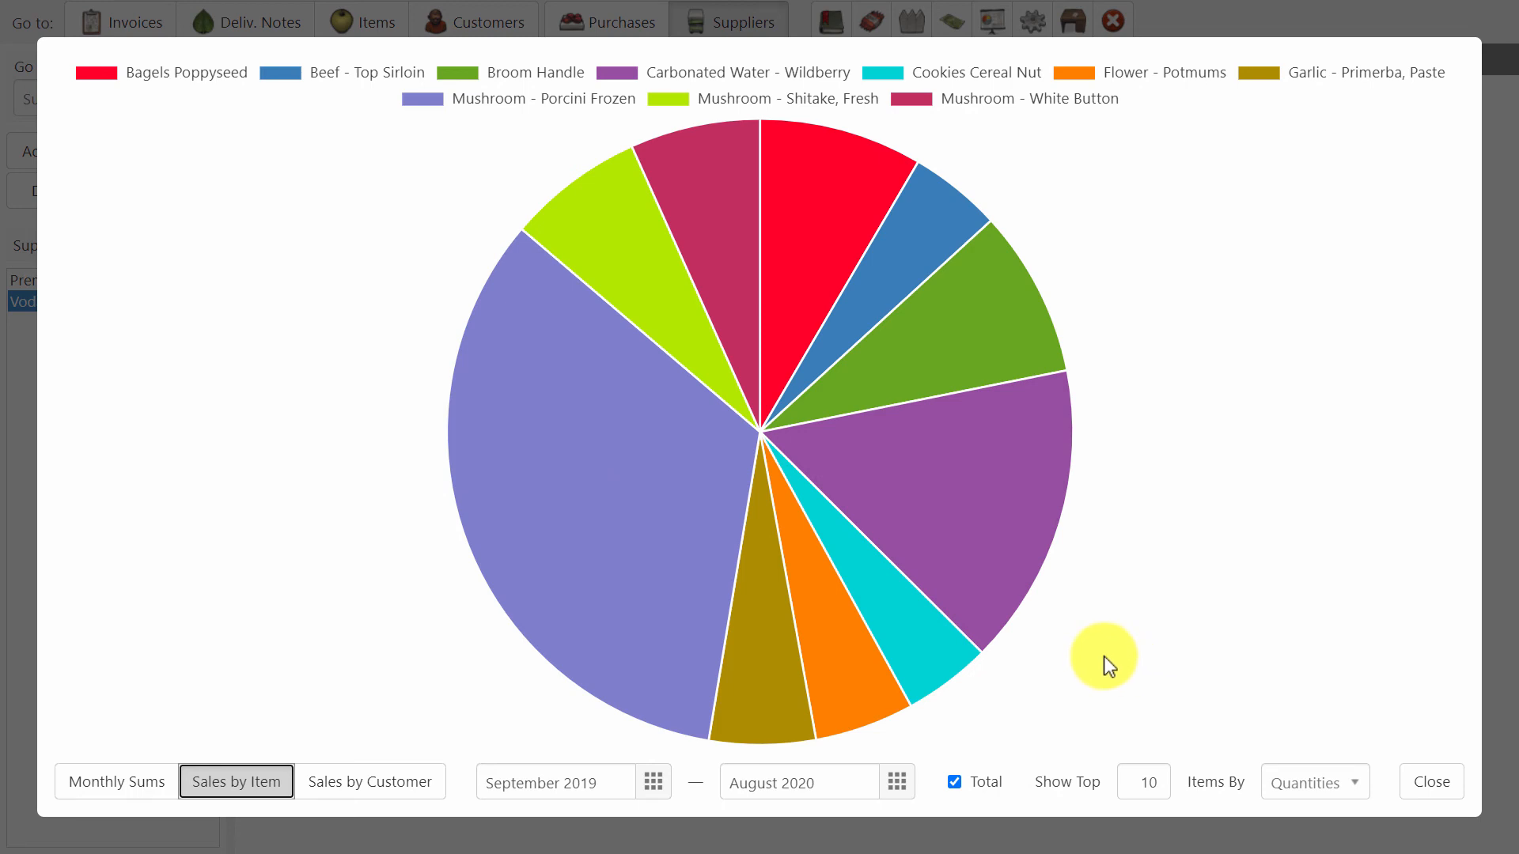
Chart the top 10 items by values instead of quantities and check the Carbonated Water - Wildberry slice.
double_click(1156, 787)
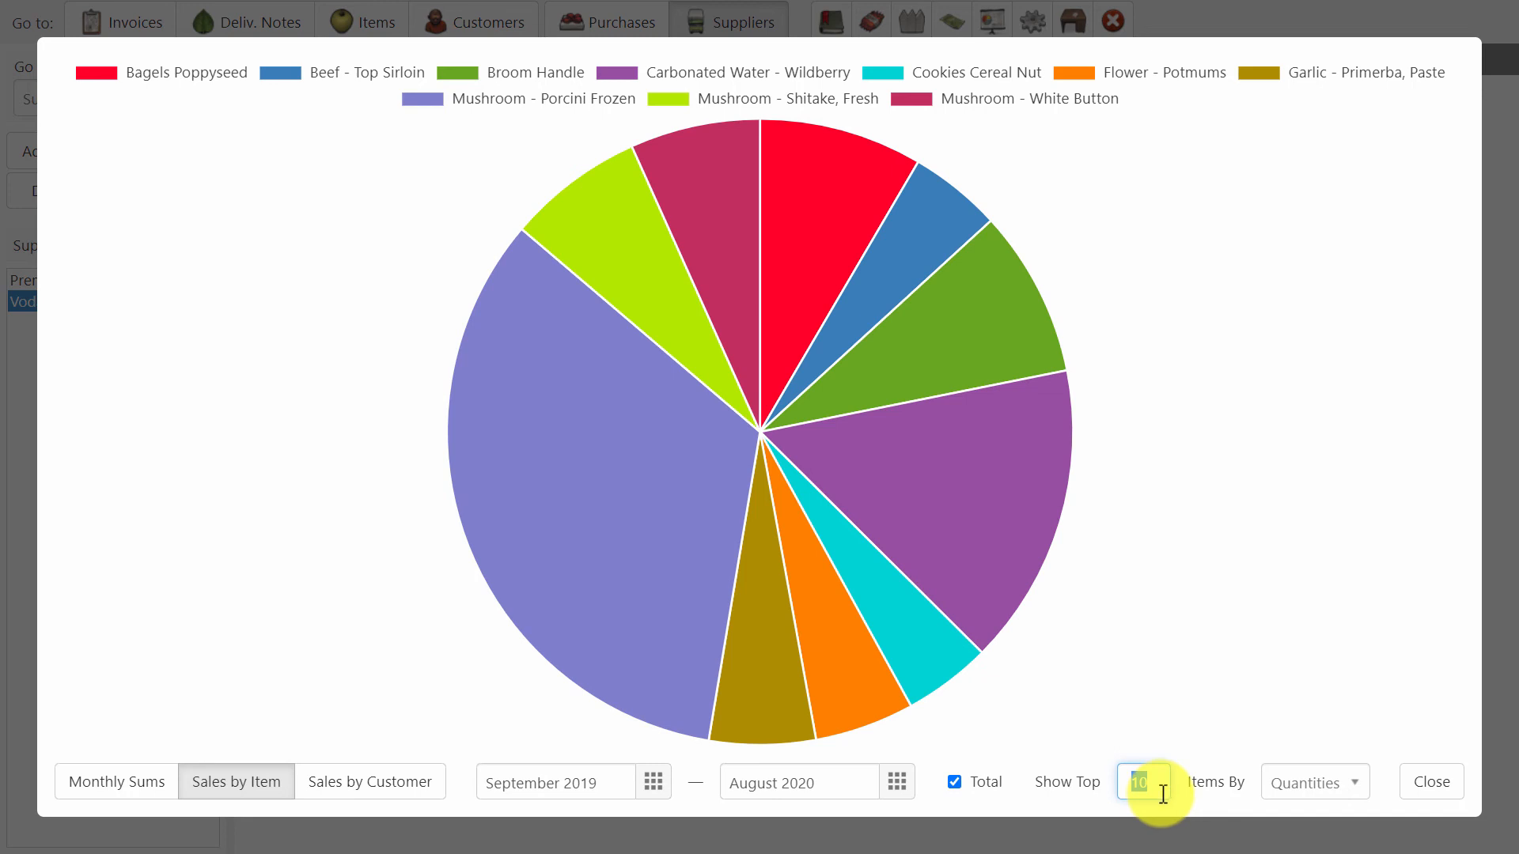
click(1313, 791)
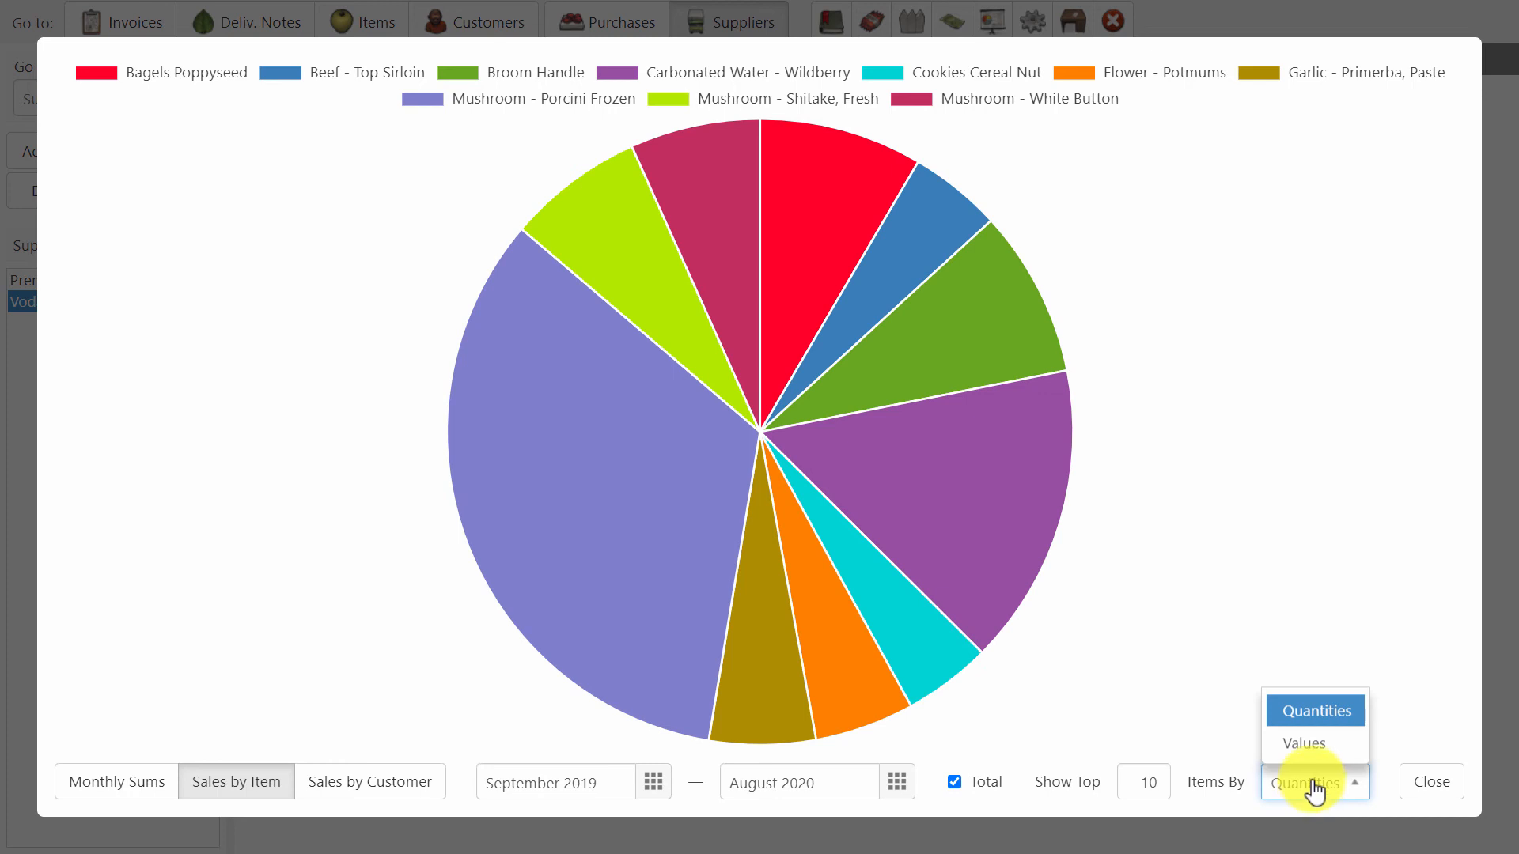
click(1316, 748)
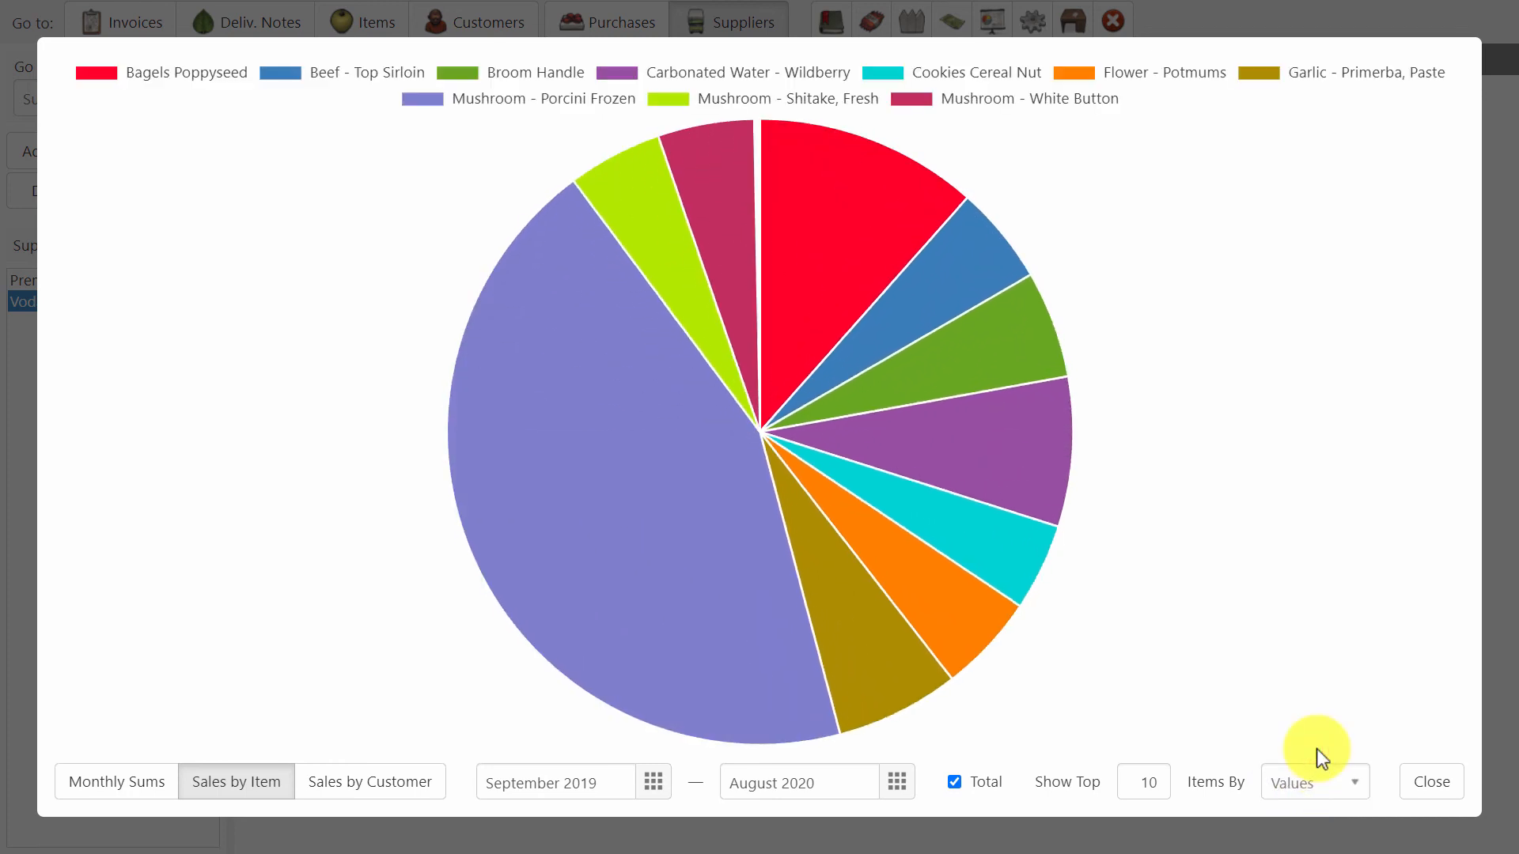
mouse_move(1025, 472)
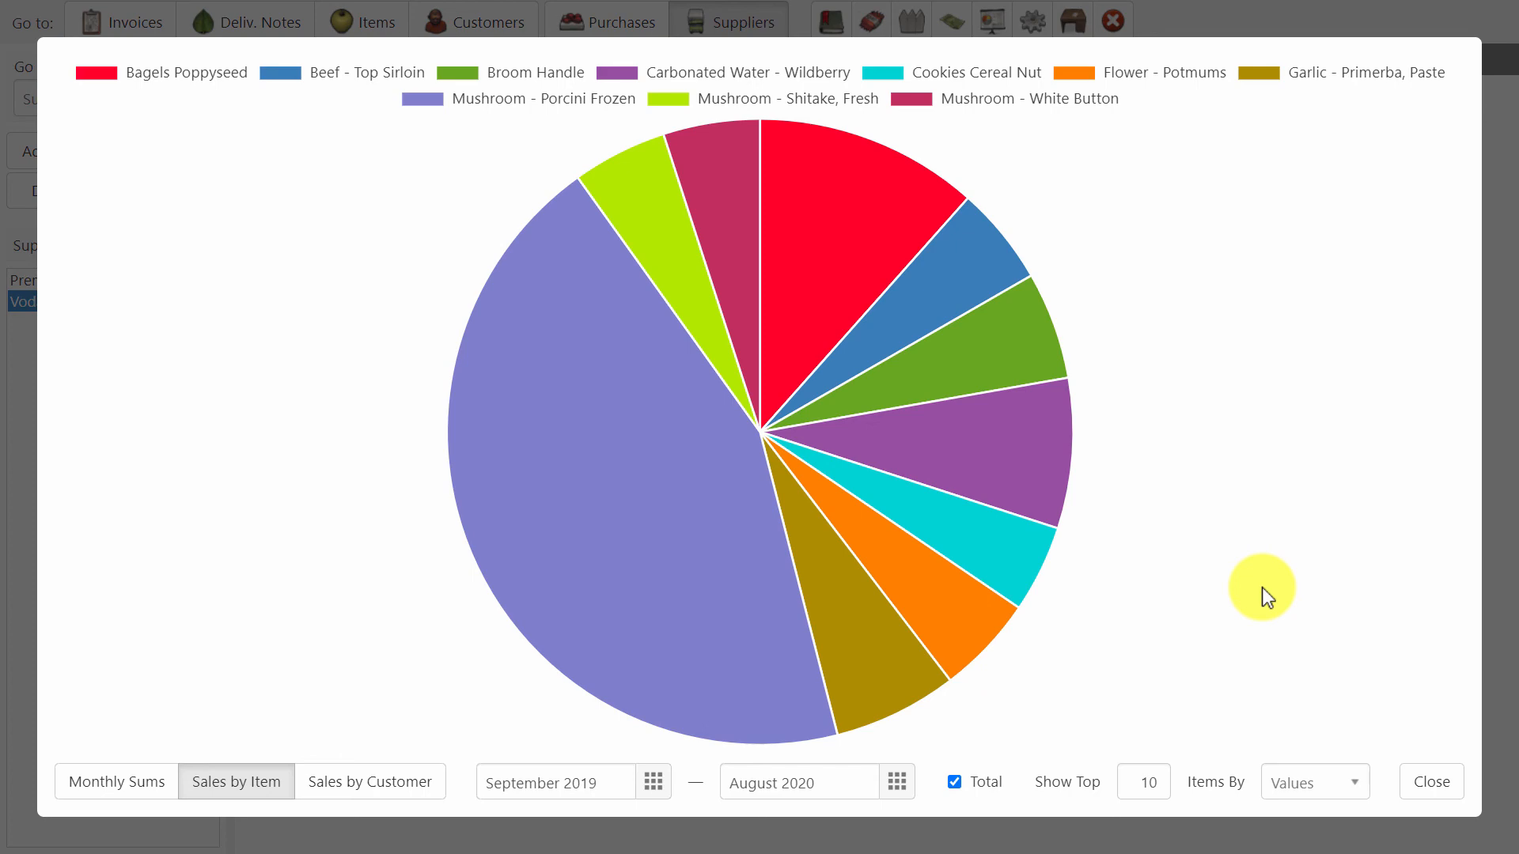
Turn off the totals and check the August 2020 sales values of Mushroom - Porcini Frozen and Carbonated Water - Wildberry.
click(961, 781)
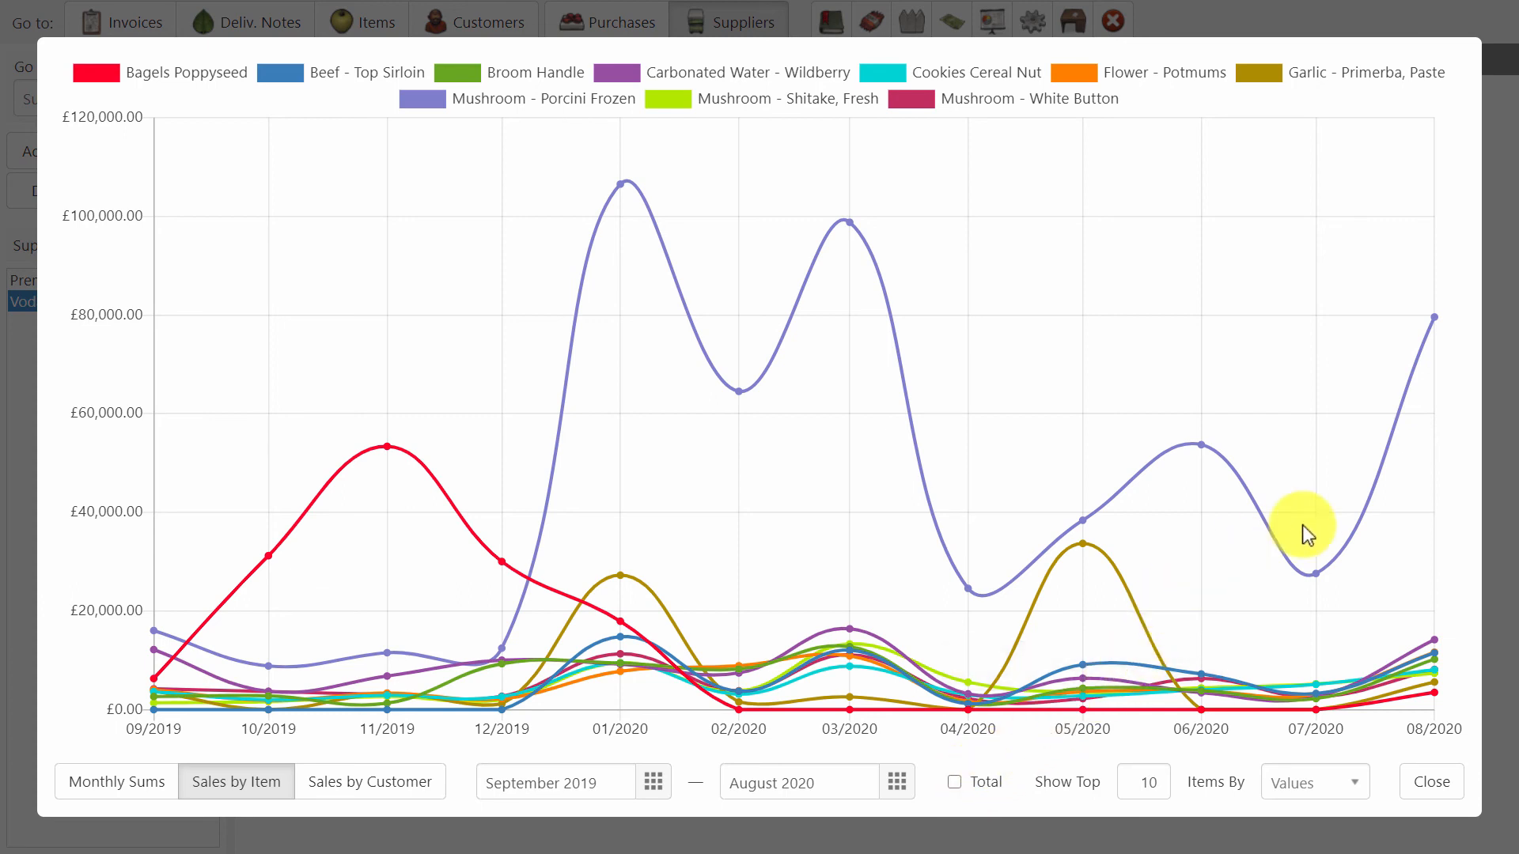
mouse_move(1433, 319)
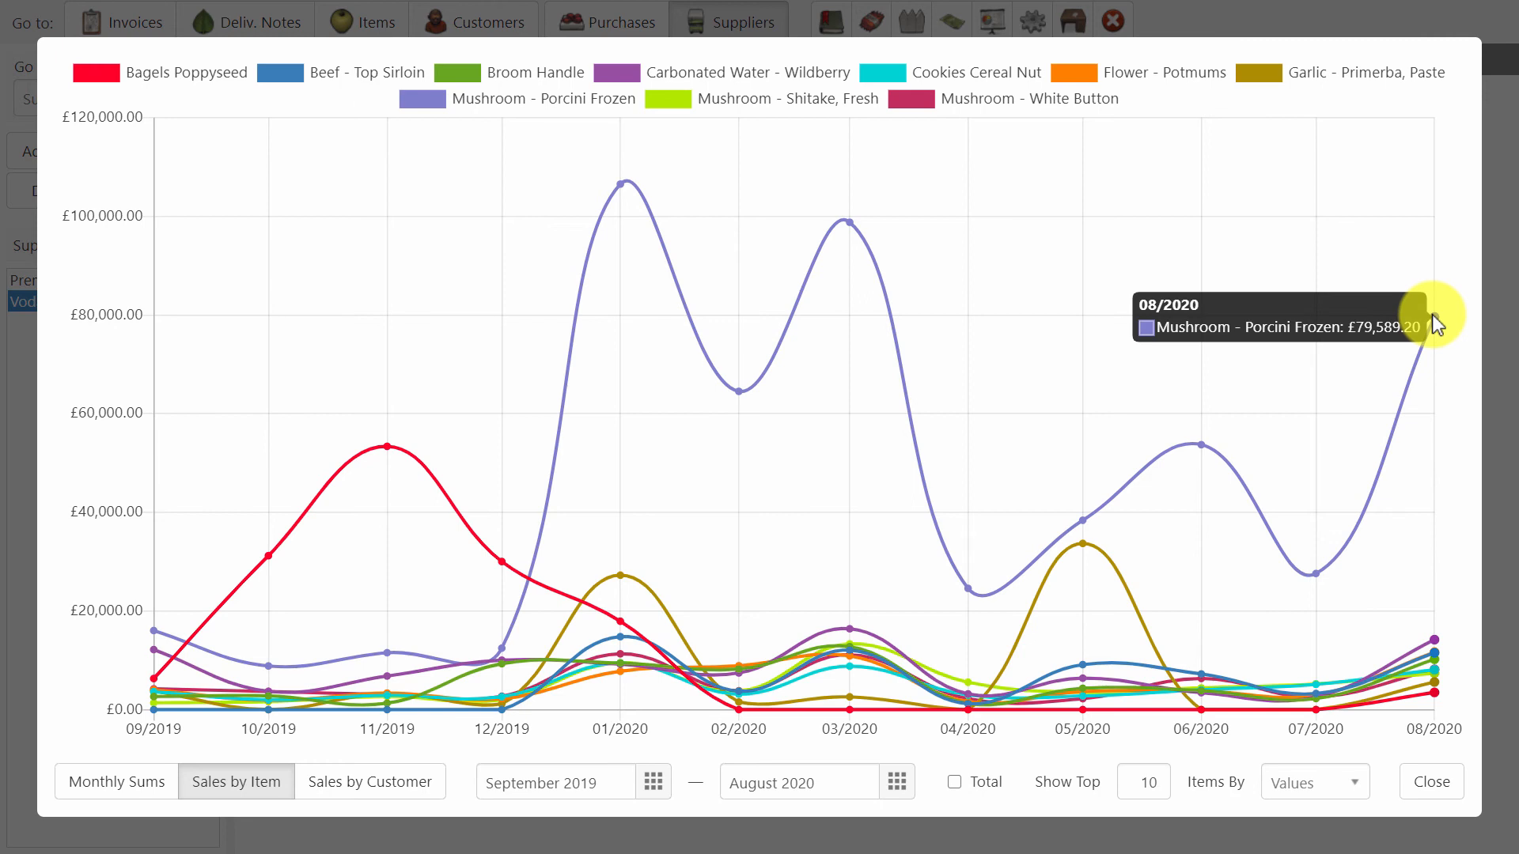
mouse_move(1435, 642)
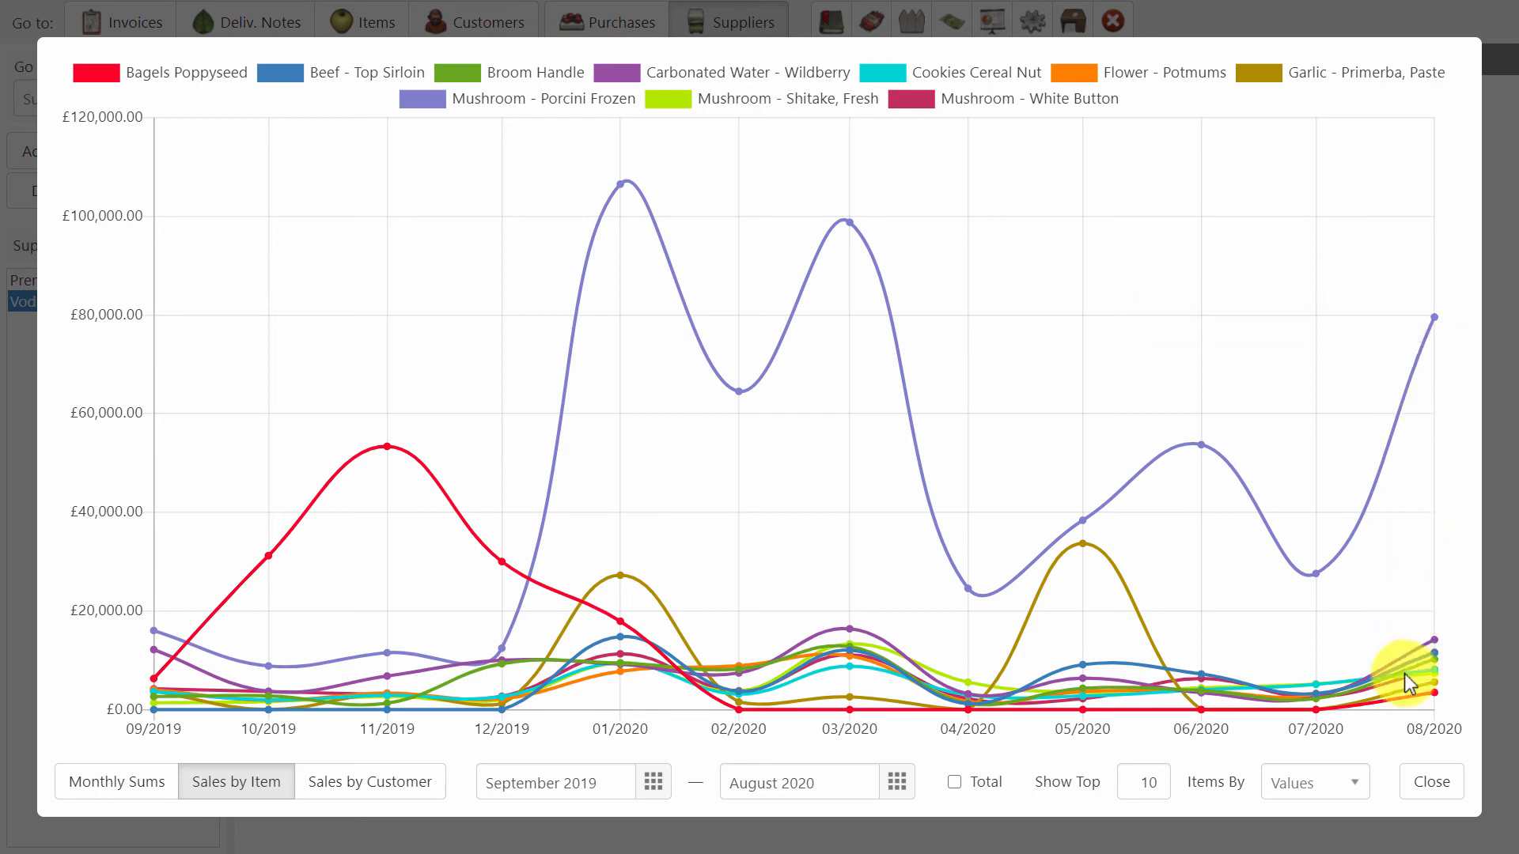
Chart the monthly item sales by quantities and check the August 2020 quantity of Mushroom - Porcini Frozen.
click(1335, 791)
click(1324, 709)
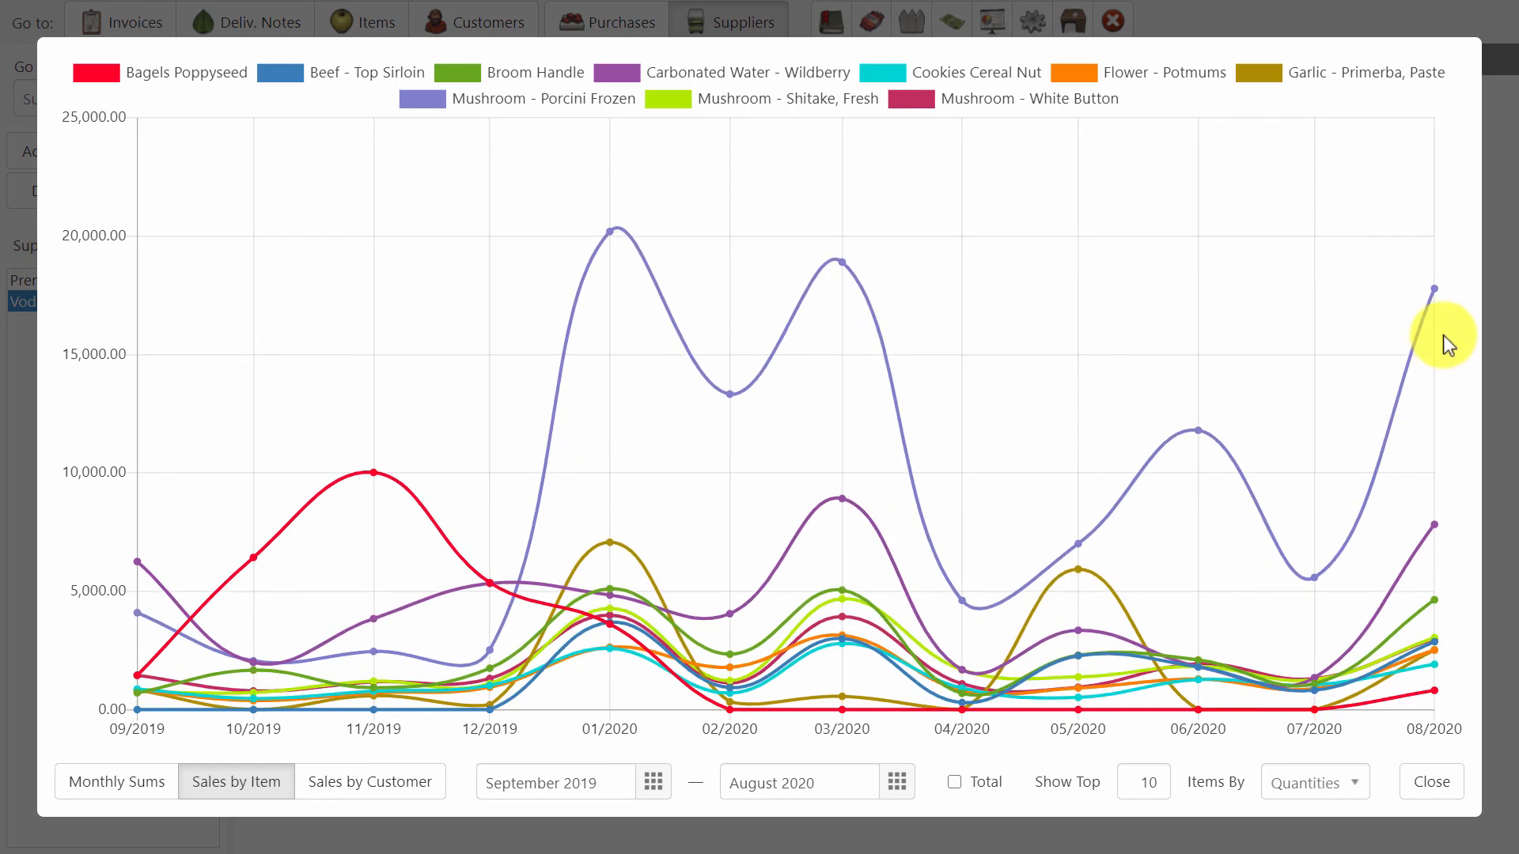
mouse_move(1435, 291)
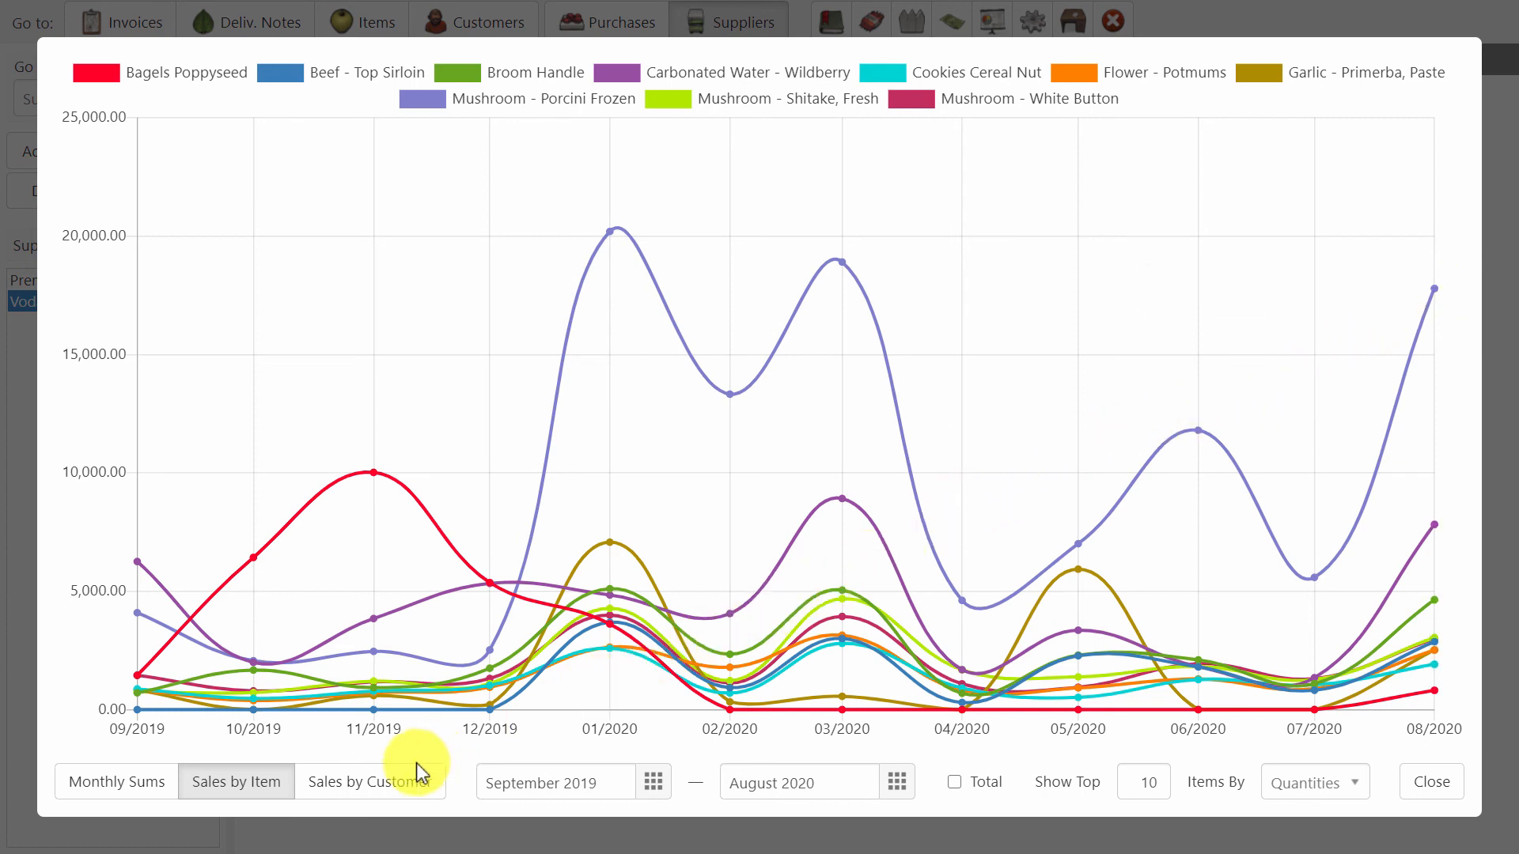
Show the sales by customer as totals and check the Montanaverse Ltd and KIDRAT LTD slices.
click(381, 785)
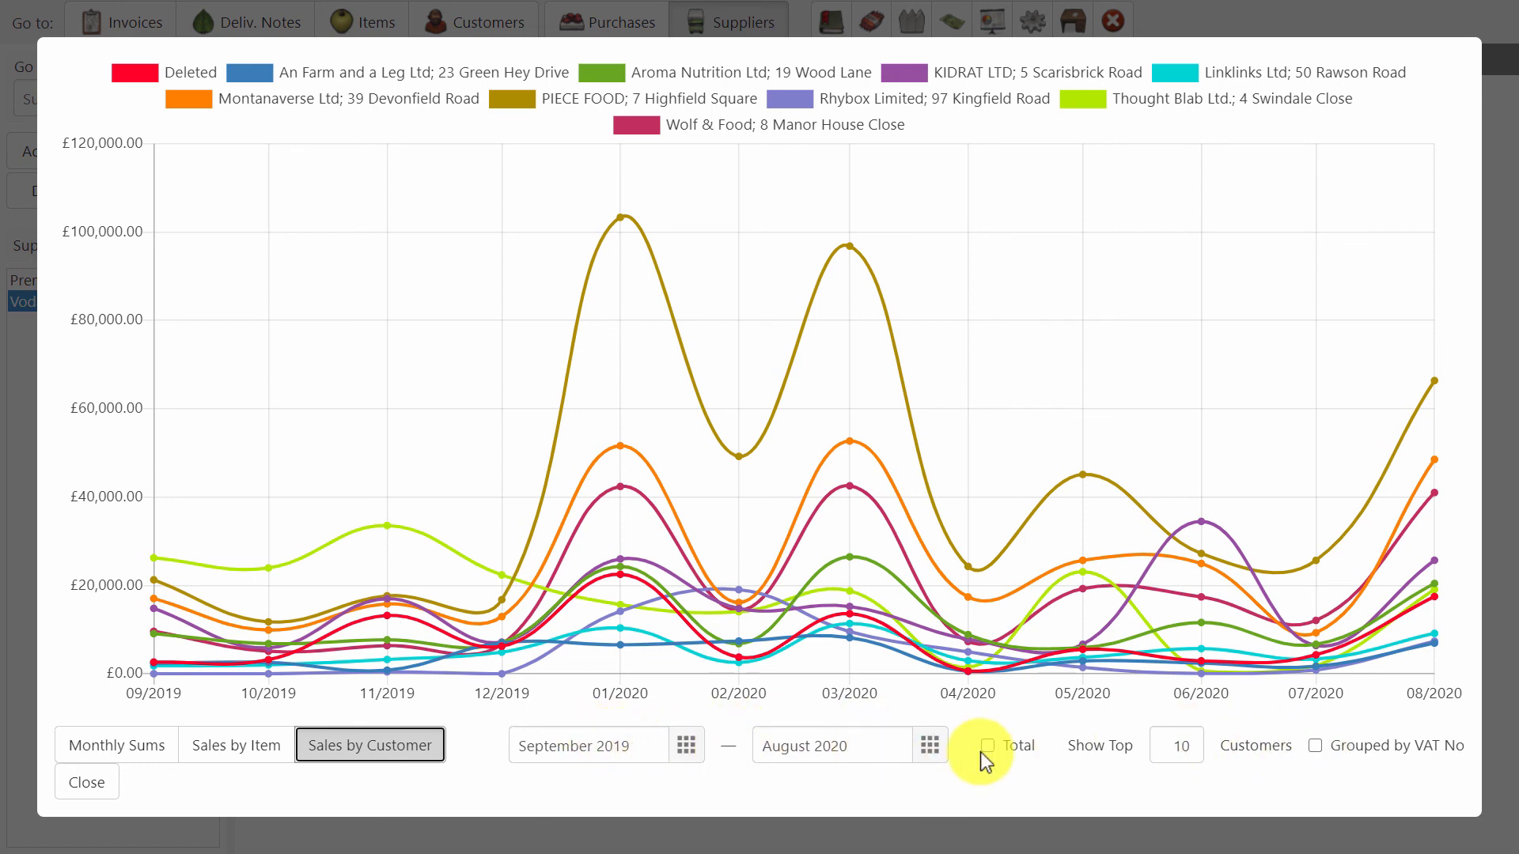
click(1022, 751)
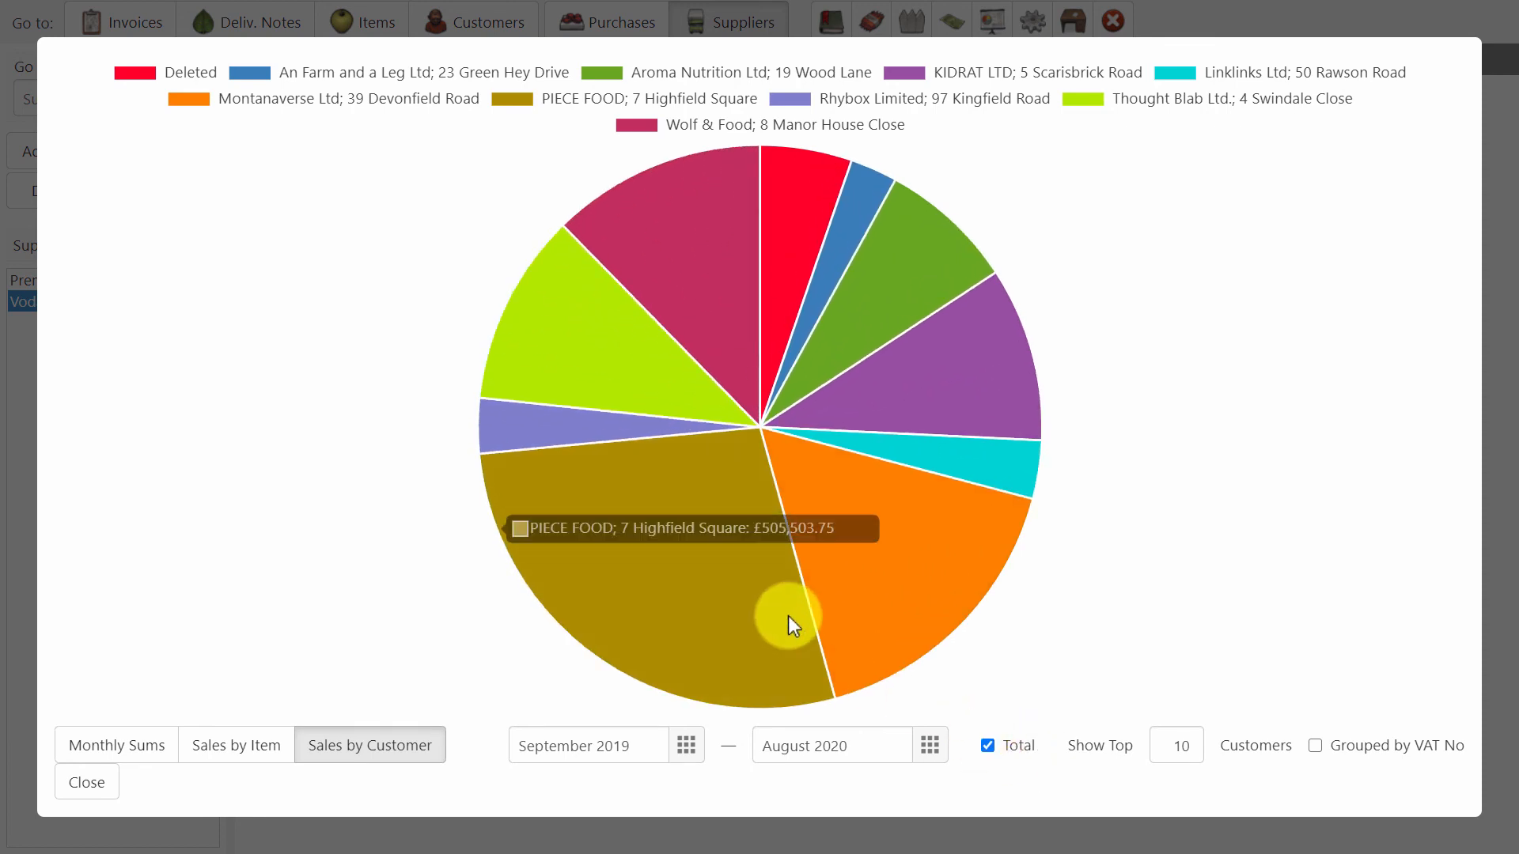
mouse_move(848, 598)
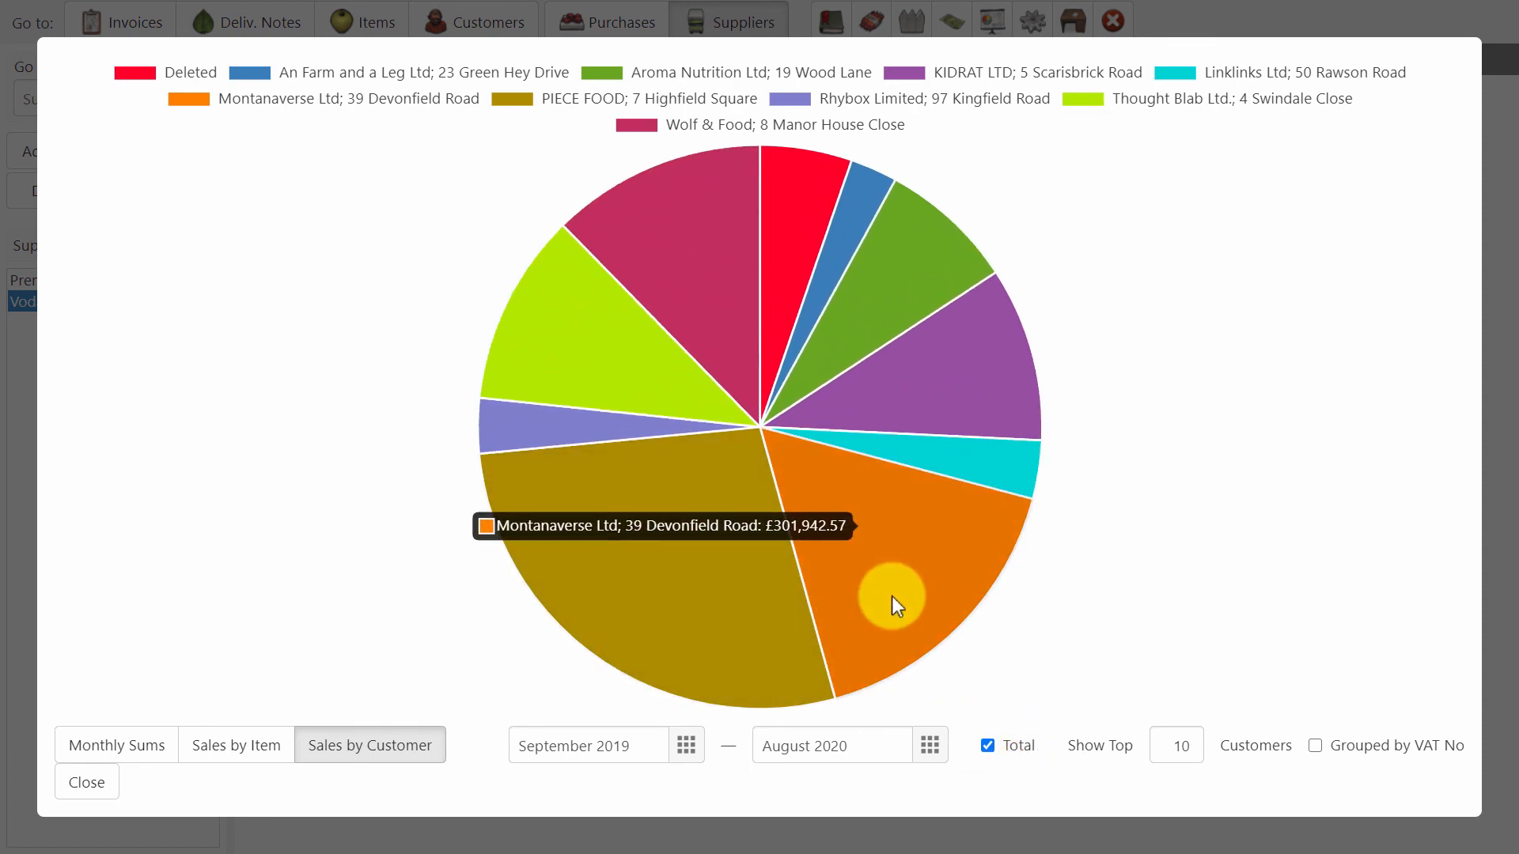
mouse_move(942, 402)
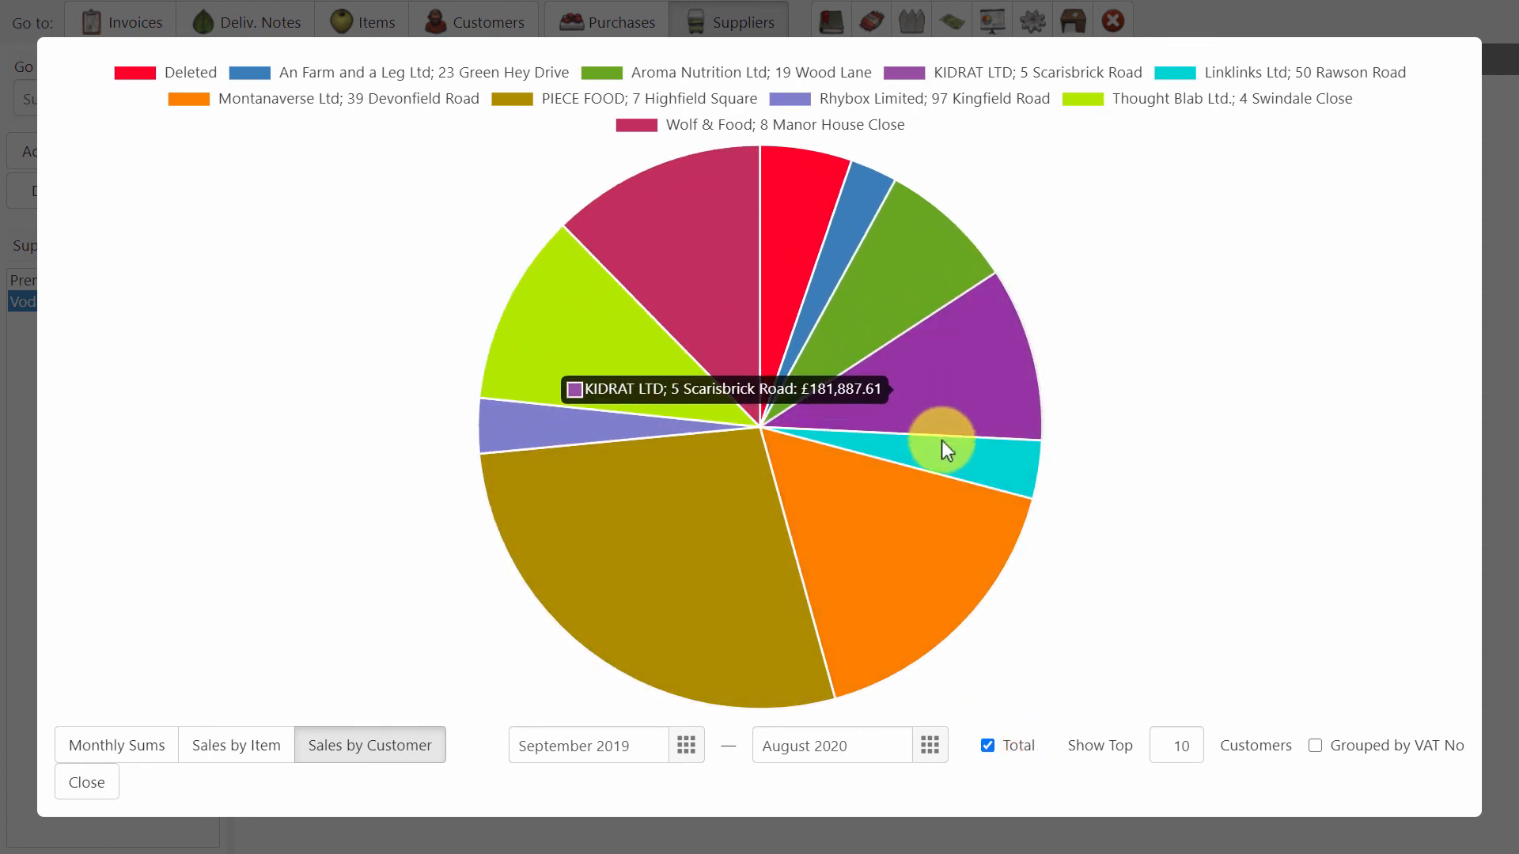
Chart monthly sales for the top 15 customers grouped by VAT No, and check the March 2020 point of PIECE FOOD.
click(1009, 743)
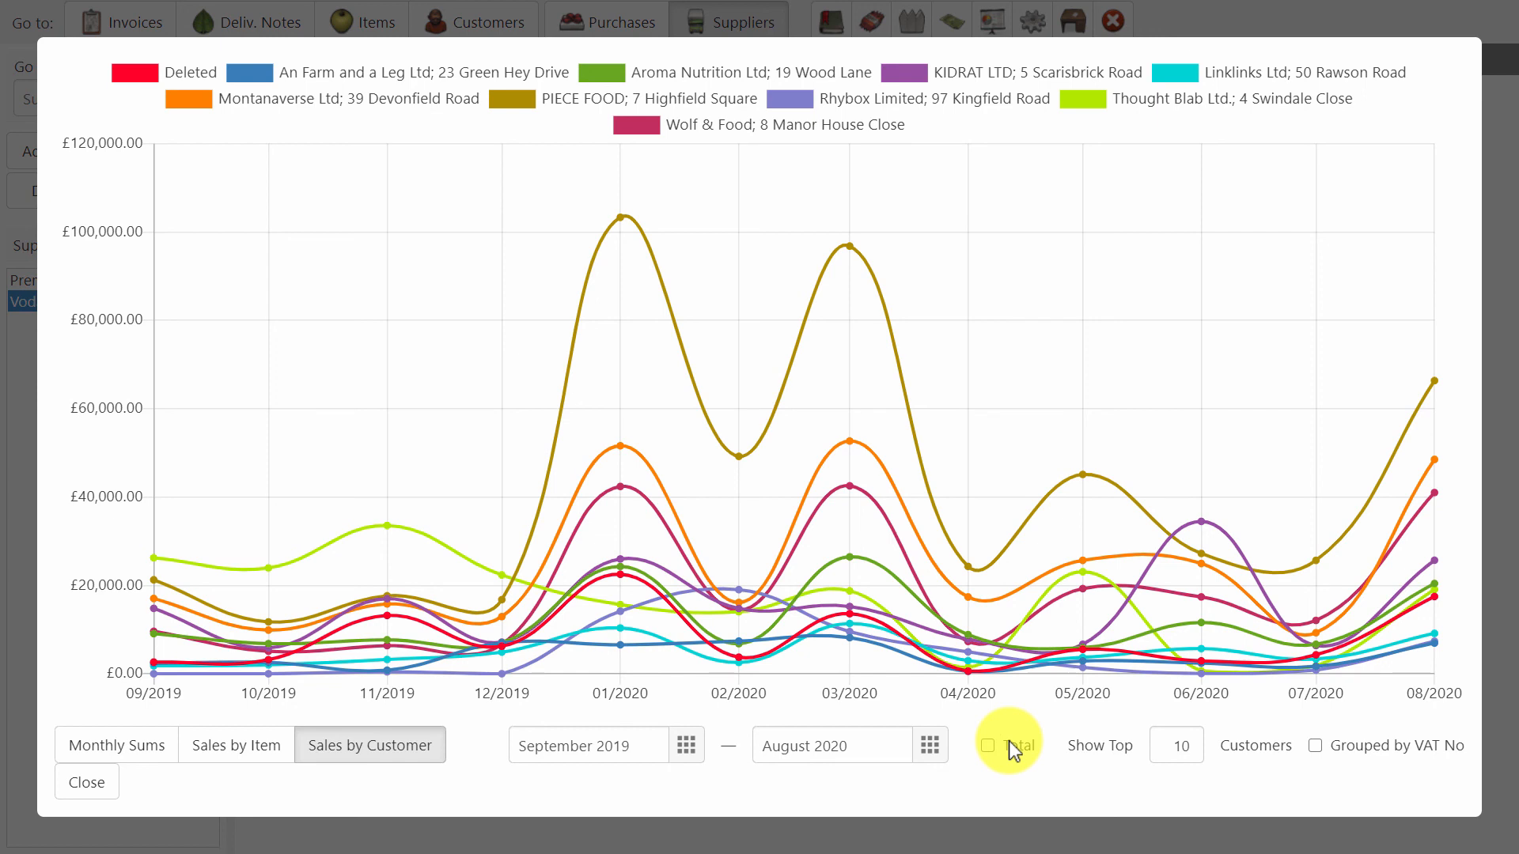
double_click(1190, 745)
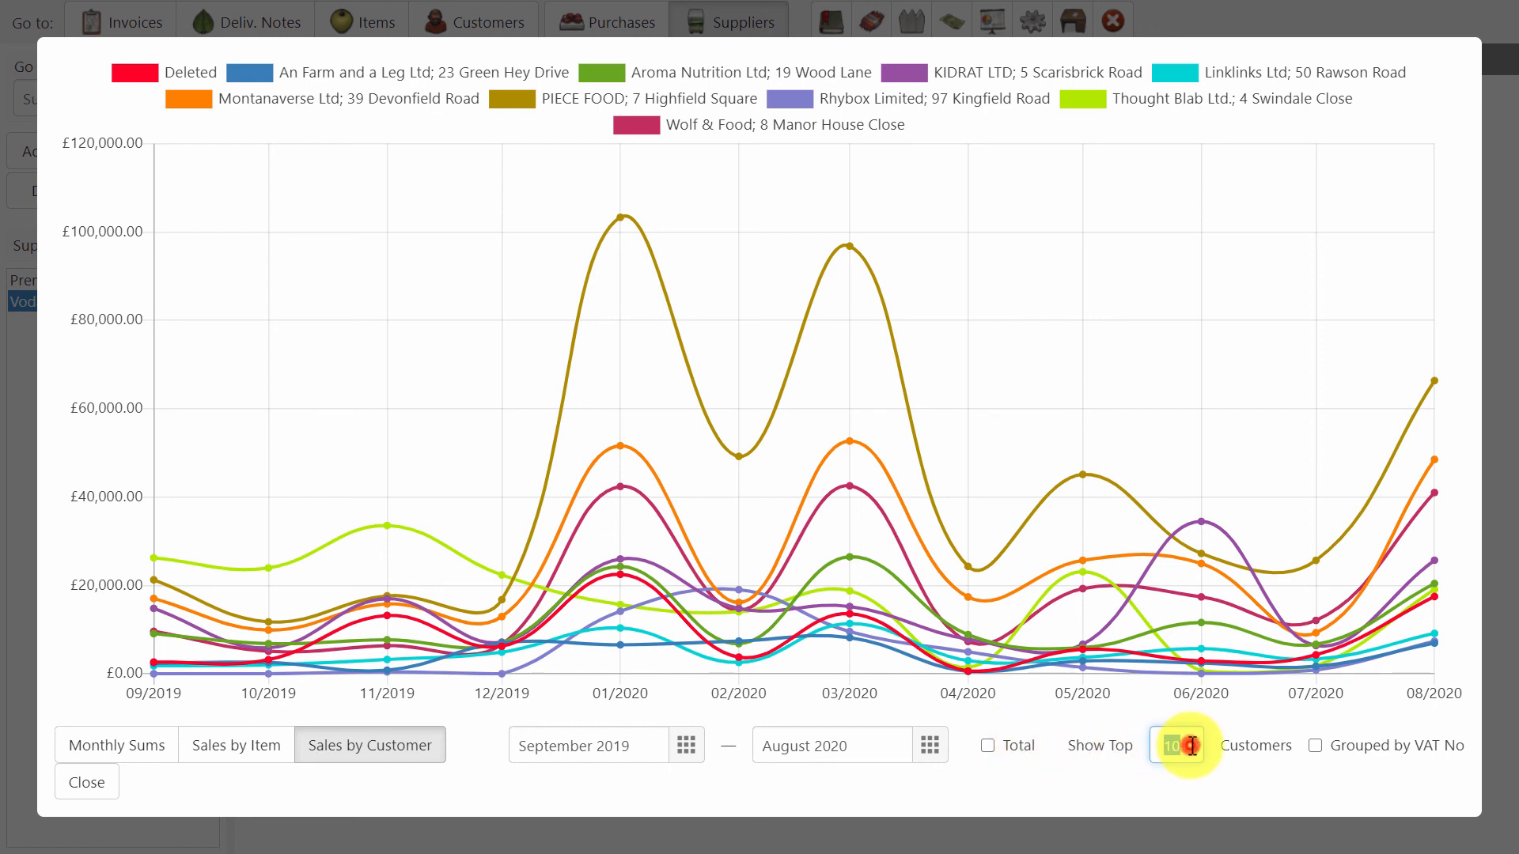
text(15)
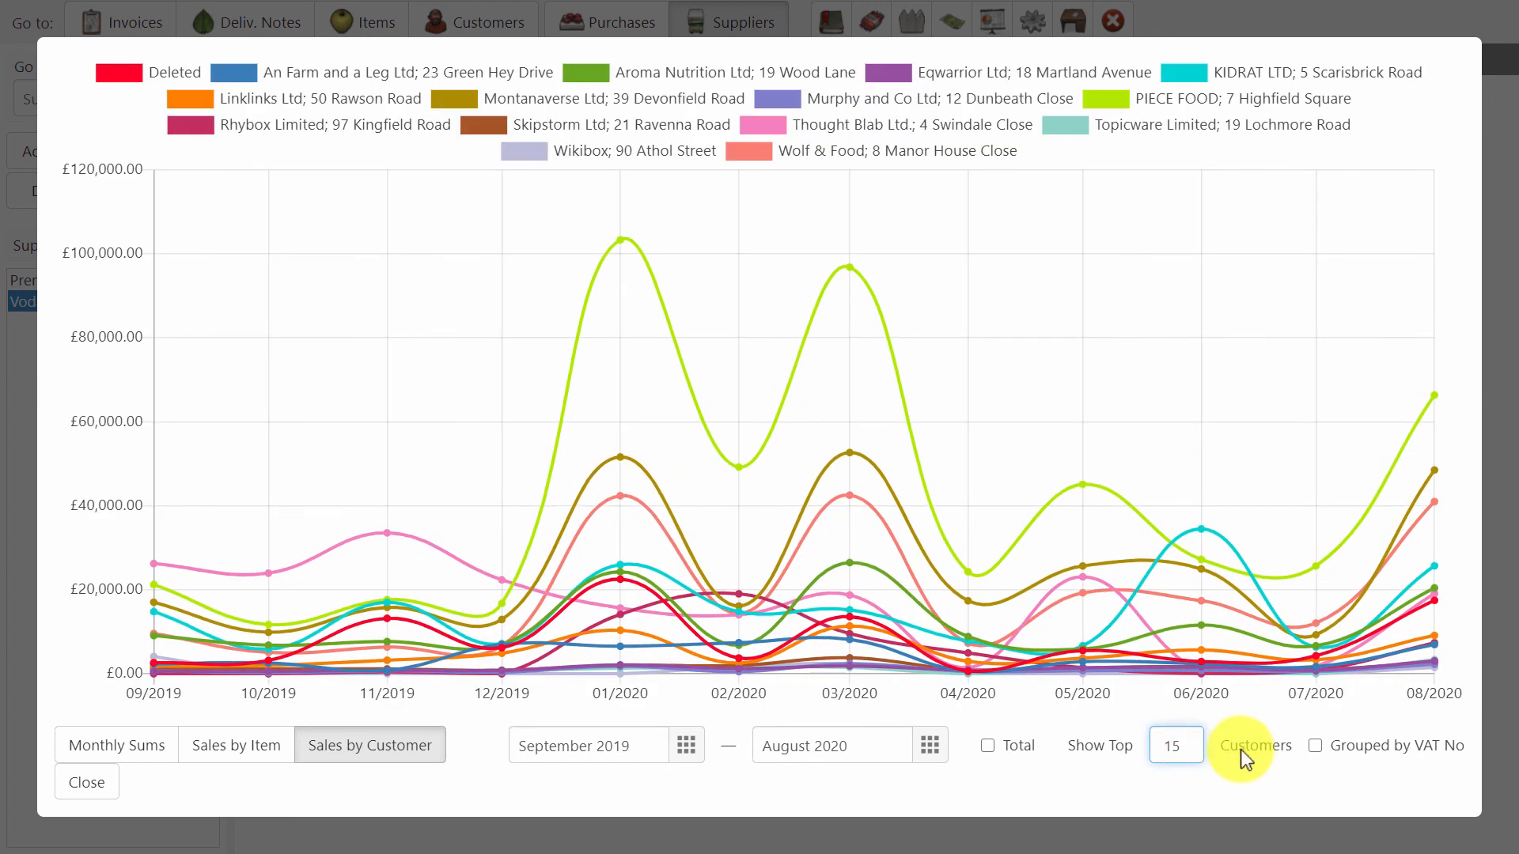
click(1345, 753)
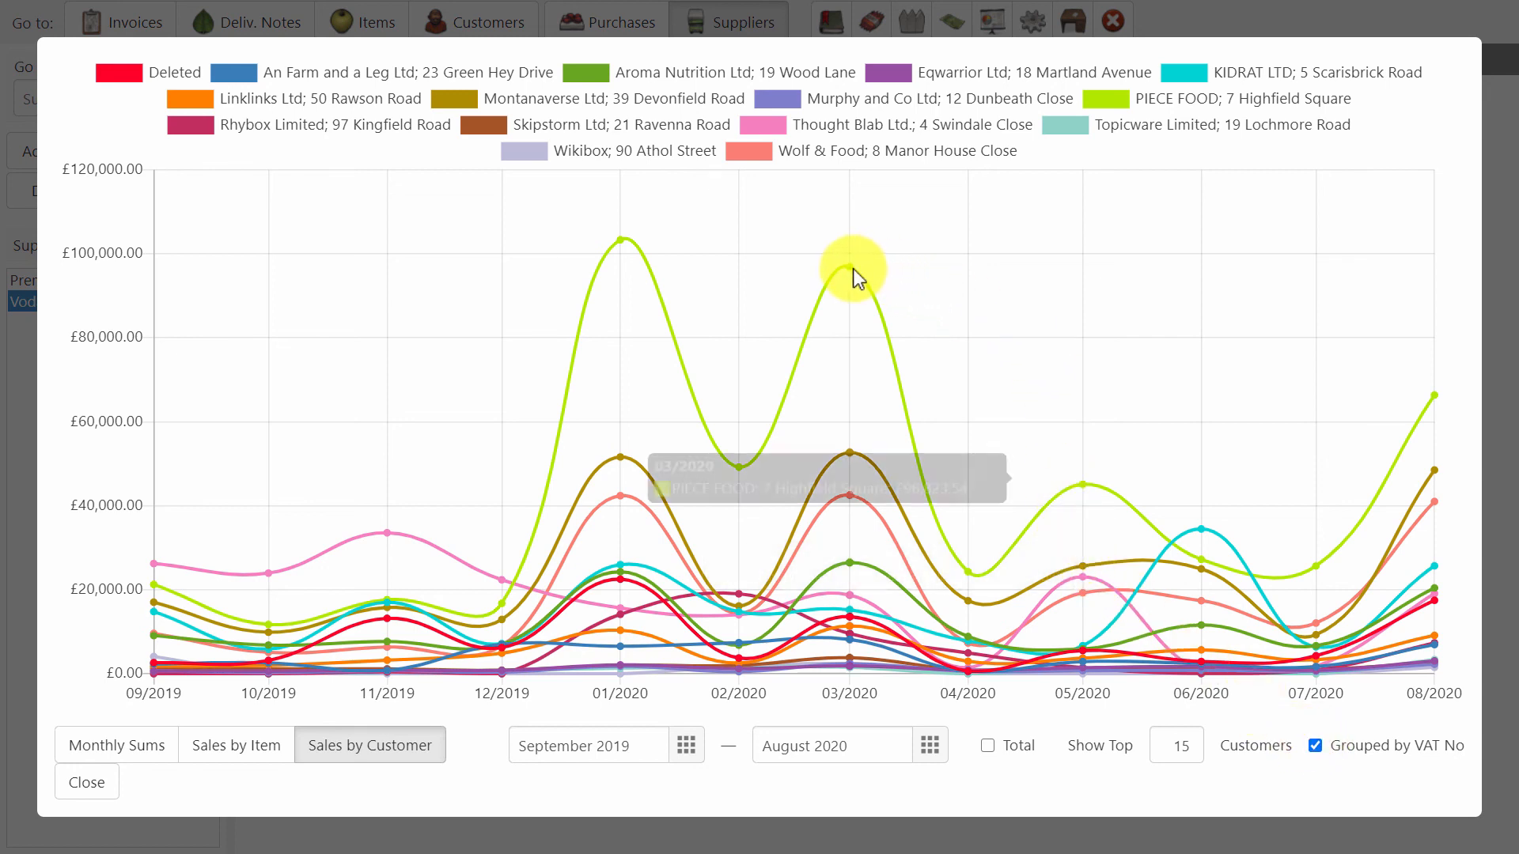
mouse_move(851, 268)
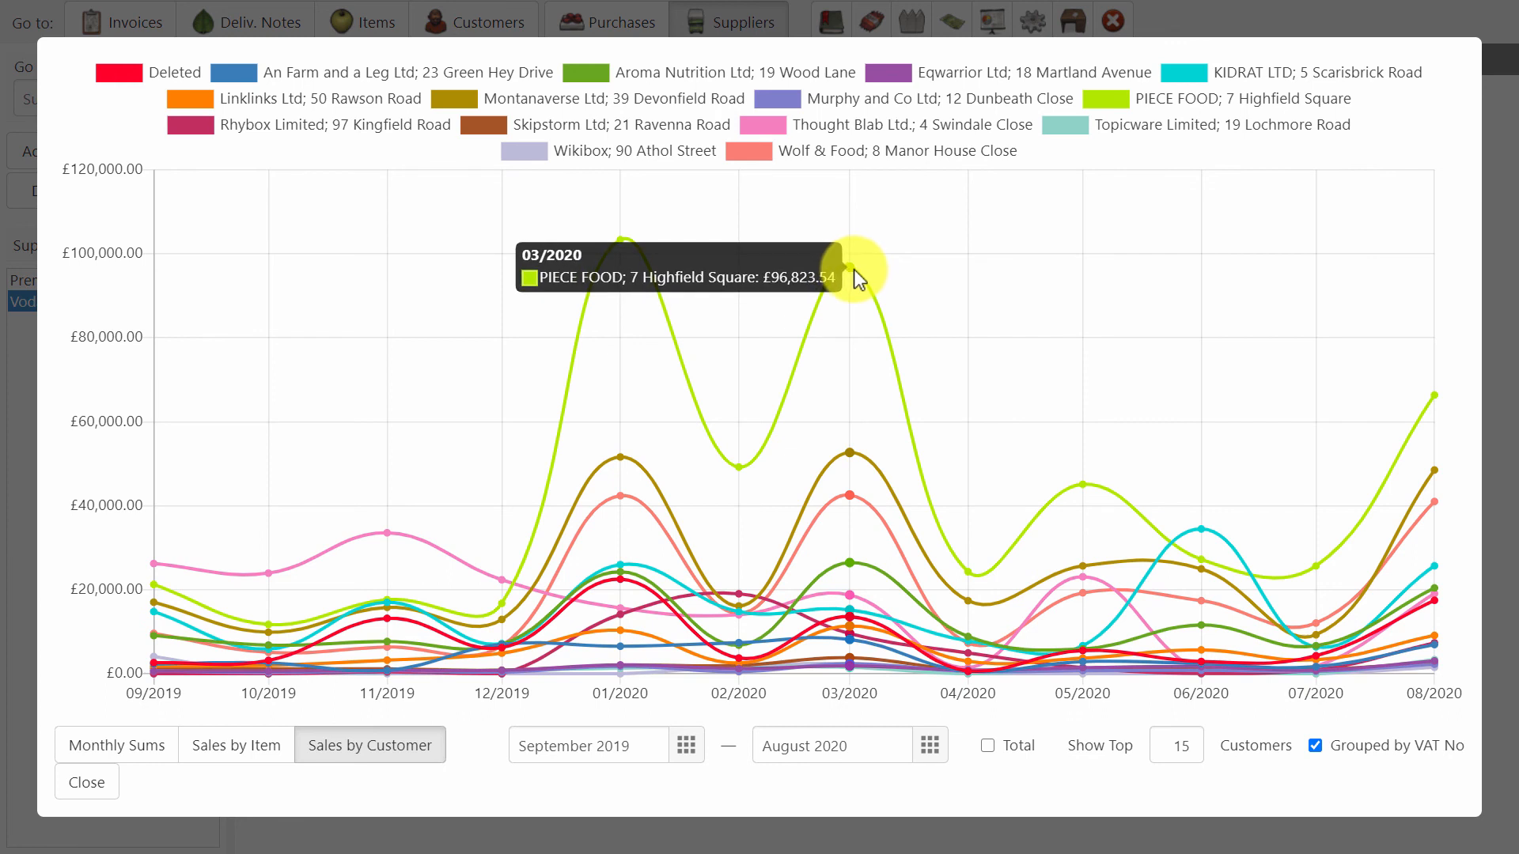